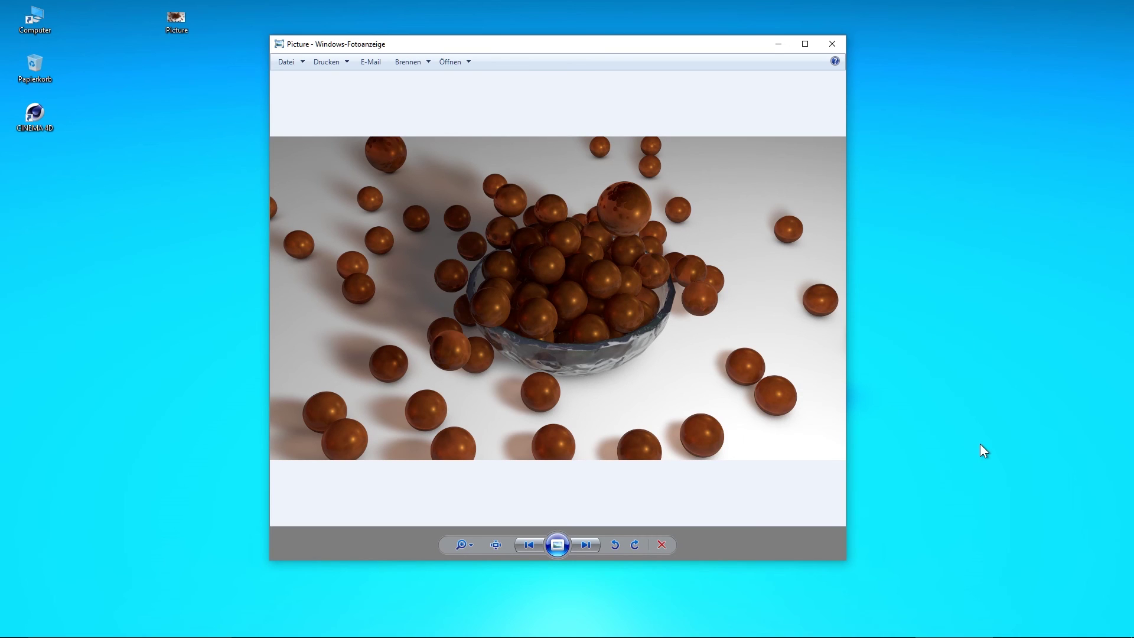
Start Cinema 4D and add an Arc spline to the empty scene.
double_click(34, 113)
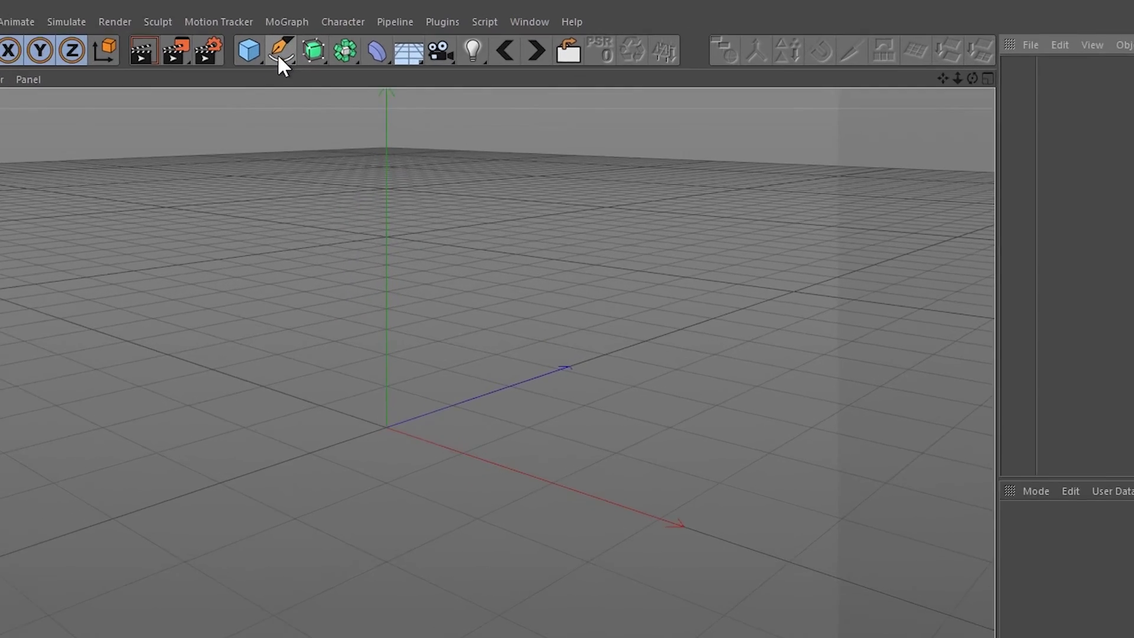
click(279, 56)
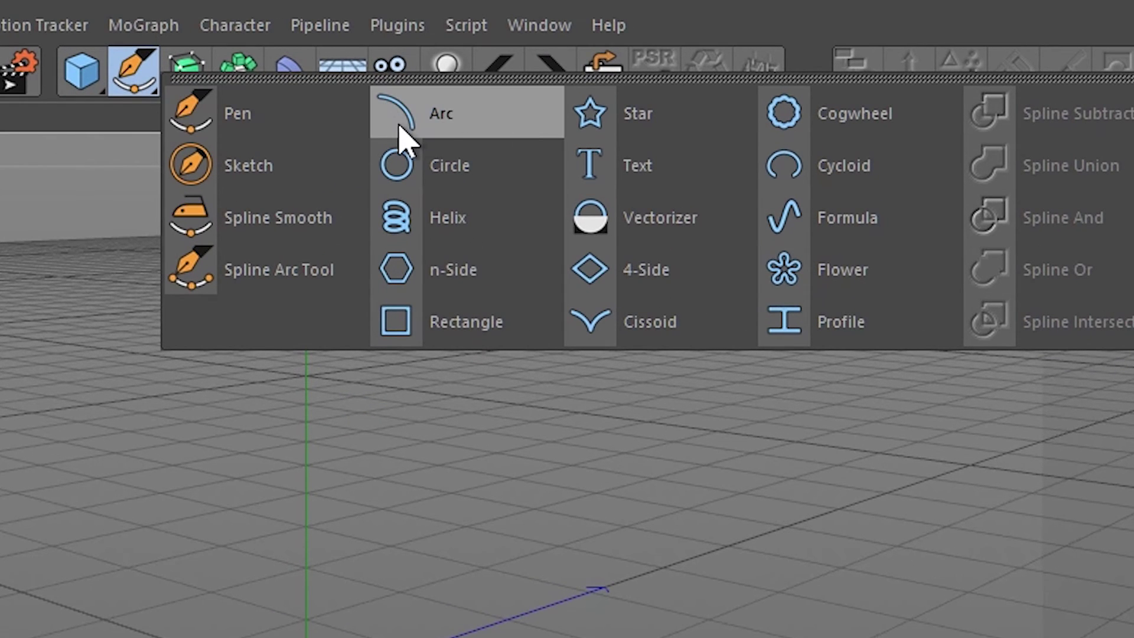
click(425, 123)
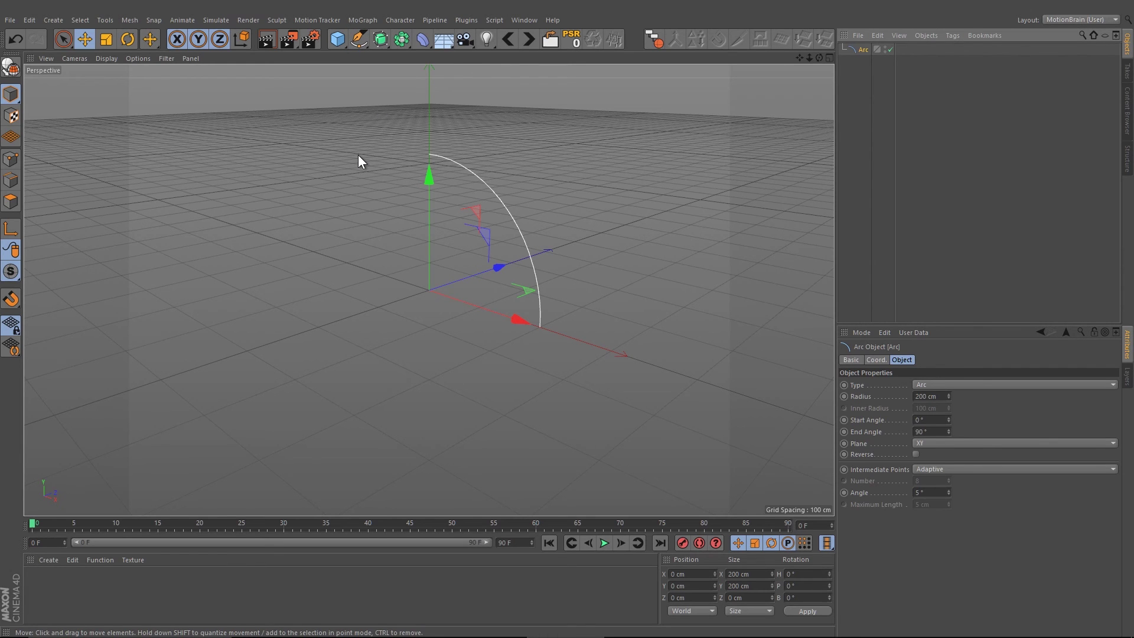
Rotate the arc by -180° about its bank axis in the front view so it curves through the lower-left quadrant.
middle_click(359, 156)
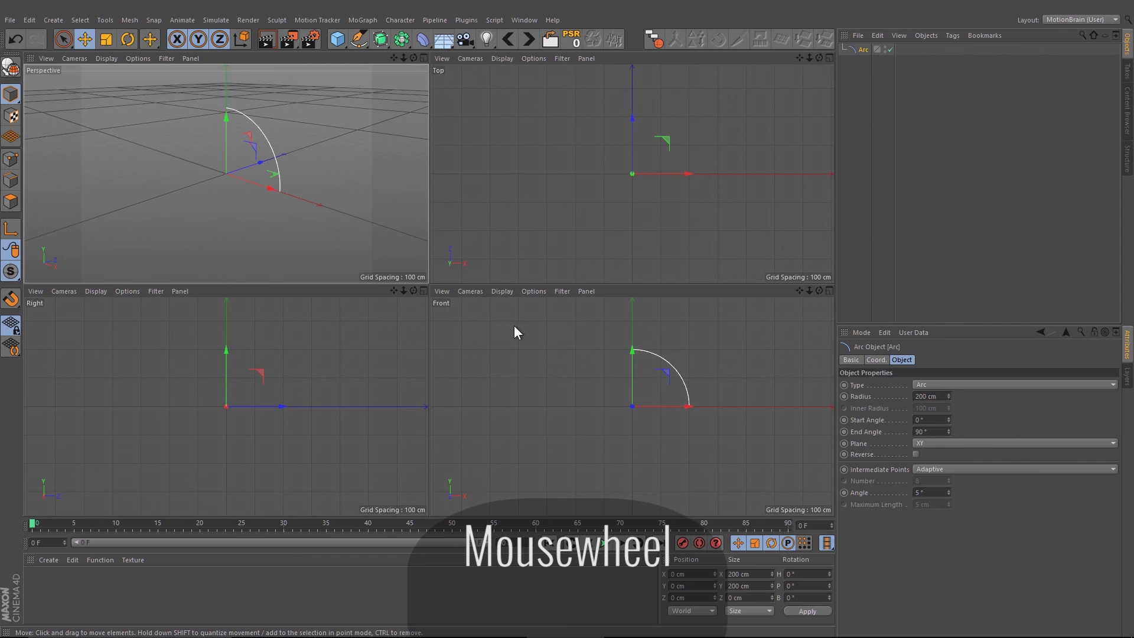
middle_click(572, 348)
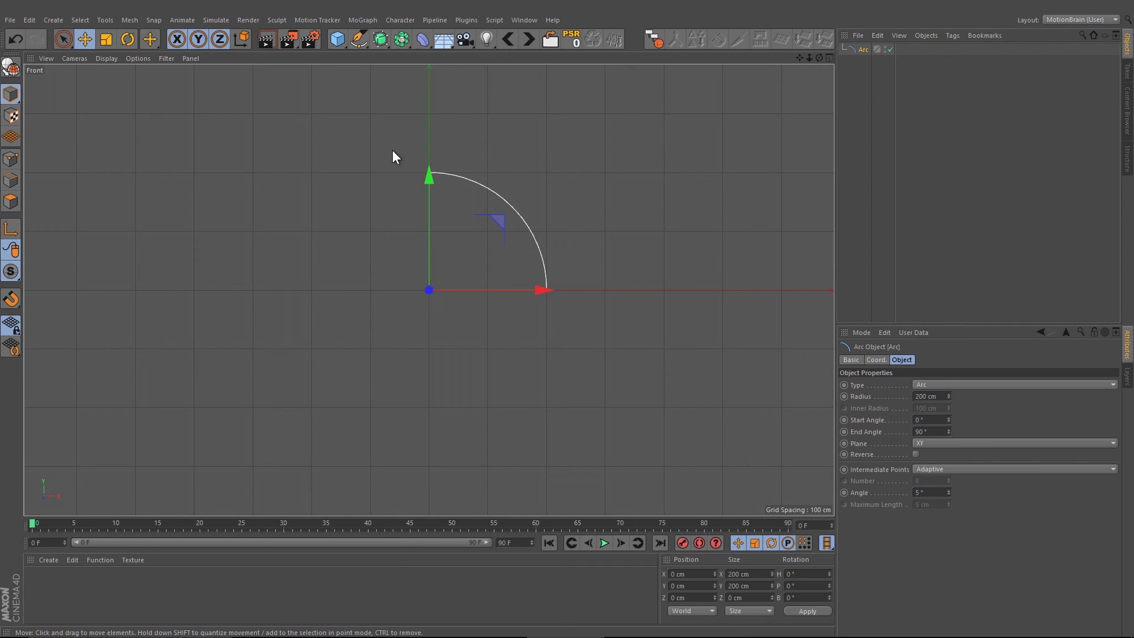
click(128, 41)
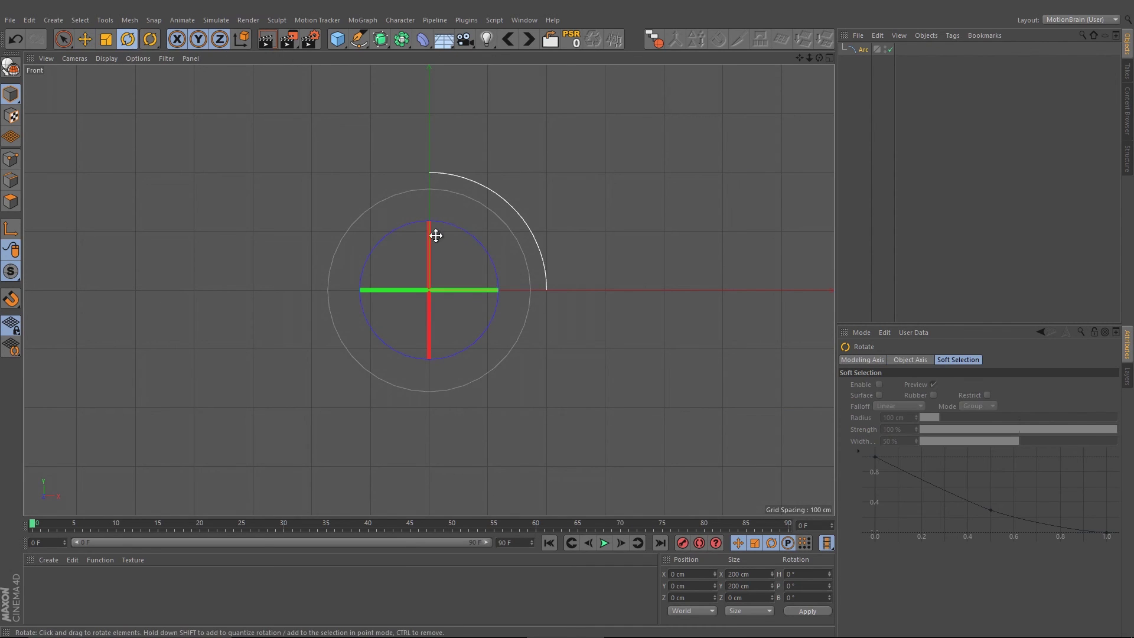
drag(455, 226, 396, 373)
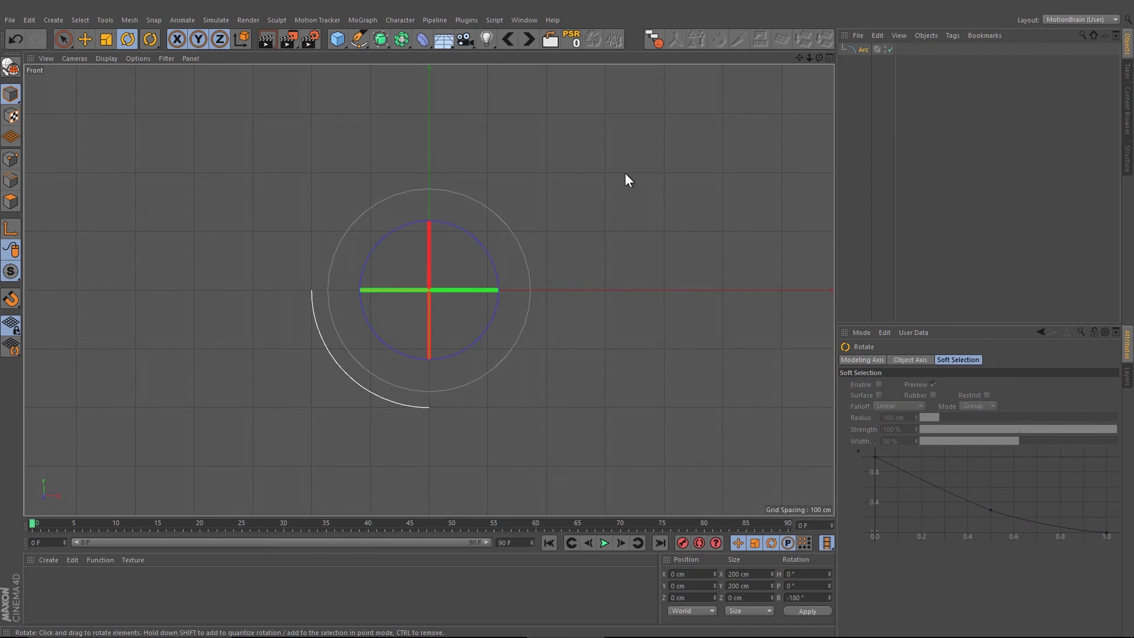
Duplicate the arc and move the copy to X 20 cm and Y 20 cm.
key(e)
click(859, 53)
key(ctrl+c)
key(ctrl+v)
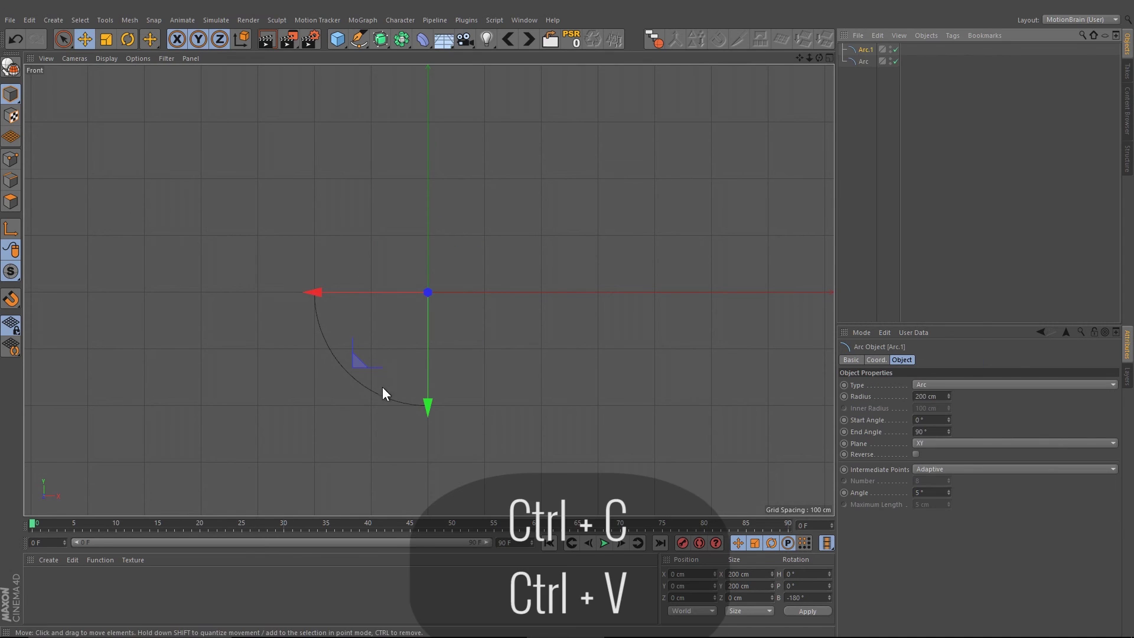
mouse_move(427, 367)
shift+mouse_down()
mouse_move(429, 348)
mouse_move(431, 358)
shift+mouse_up()
shift+drag(341, 282, 353, 284)
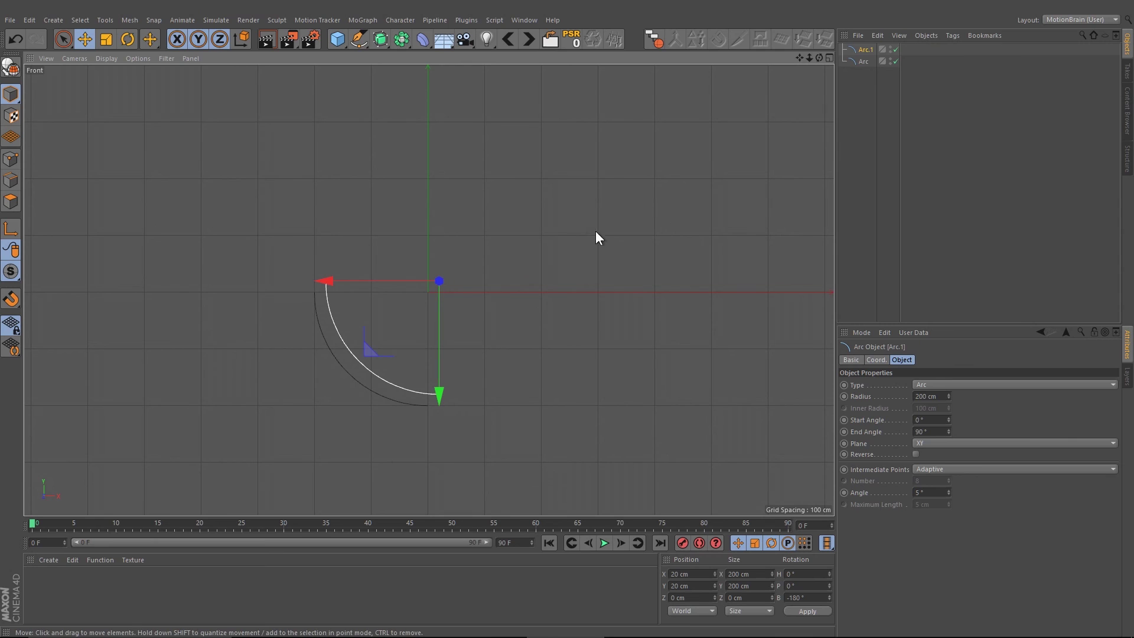
Make both arcs editable and merge them into one spline object with Connect Objects + Delete.
click(861, 62)
shift+click(863, 51)
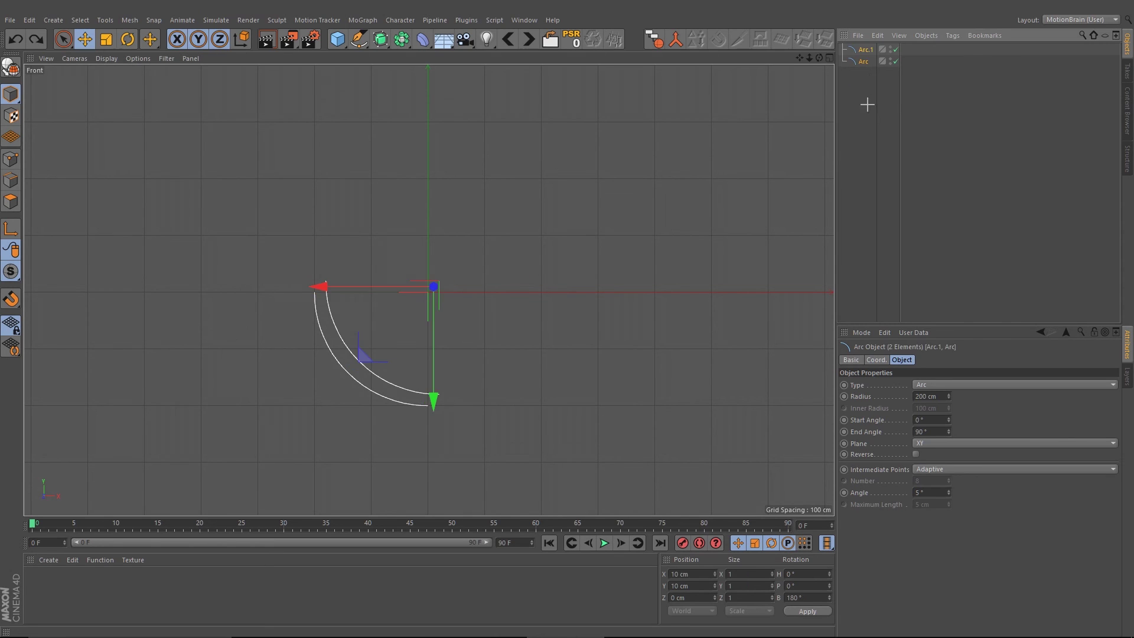
click(867, 104)
click(864, 64)
ctrl+click(866, 51)
key(c)
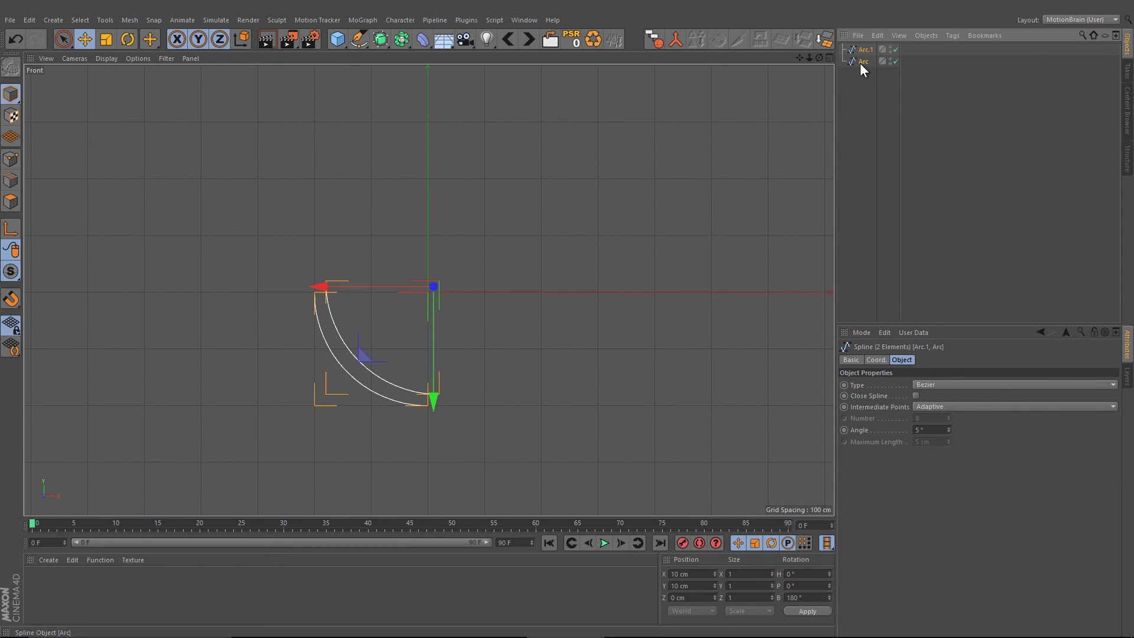
right_click(861, 62)
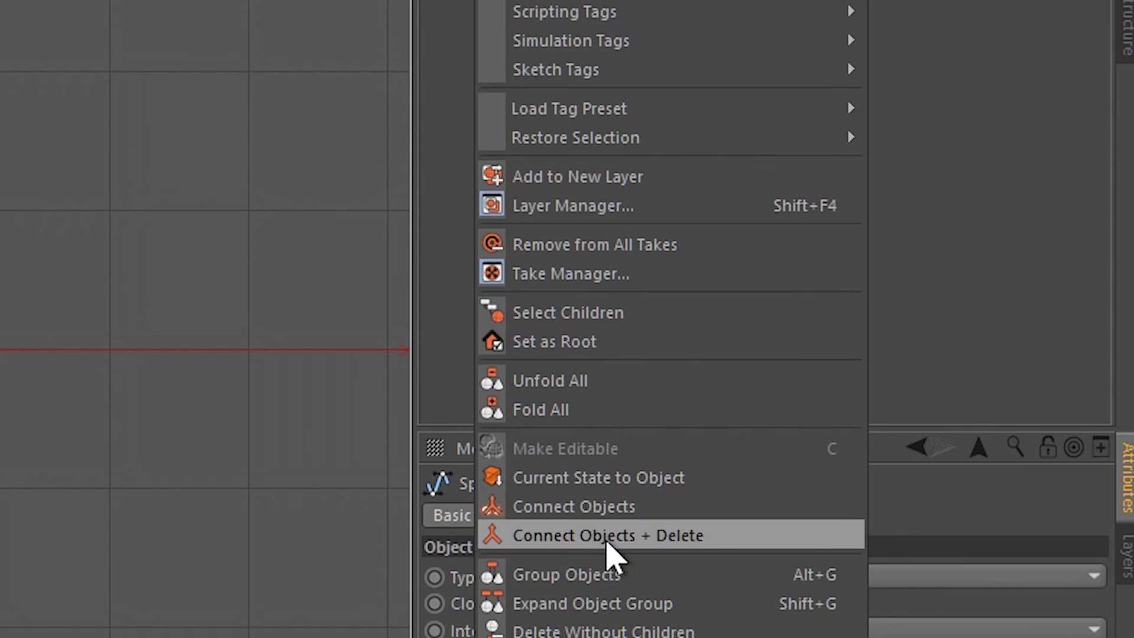
click(610, 540)
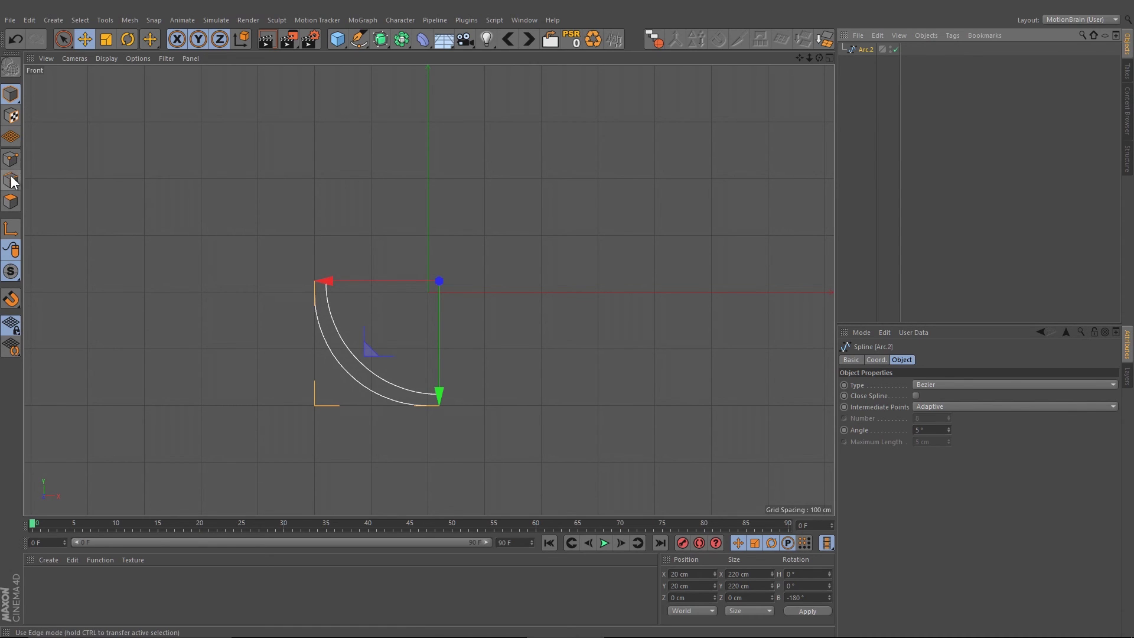
Select the upper end points of the two arcs in point mode and join them into one segment.
click(12, 163)
click(63, 39)
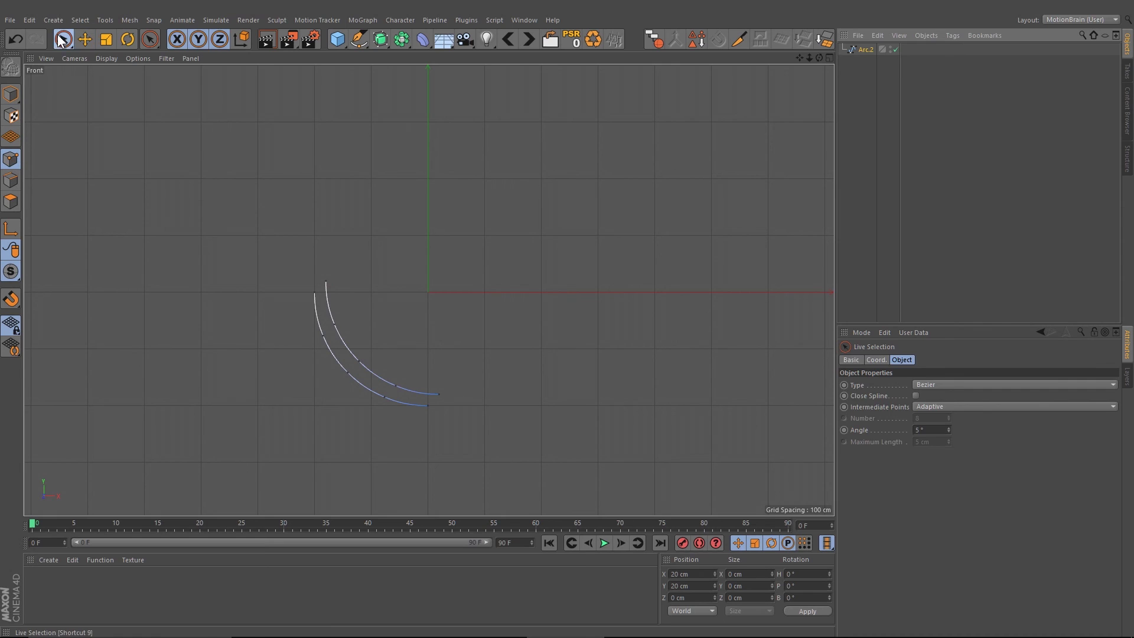
click(321, 286)
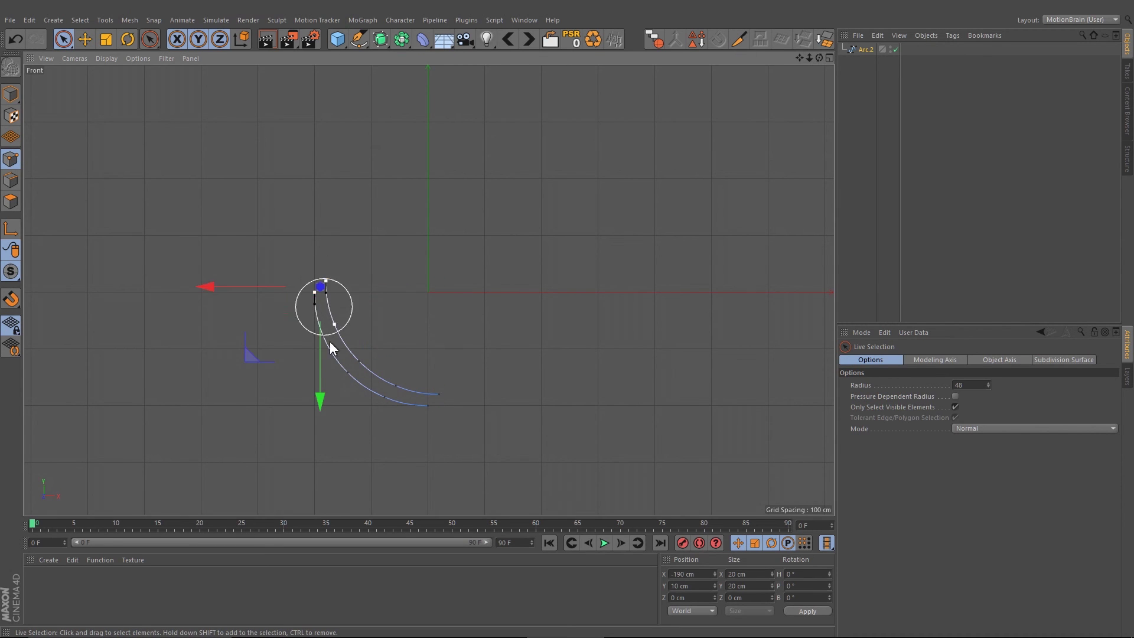
scroll(307, 299, up, 5)
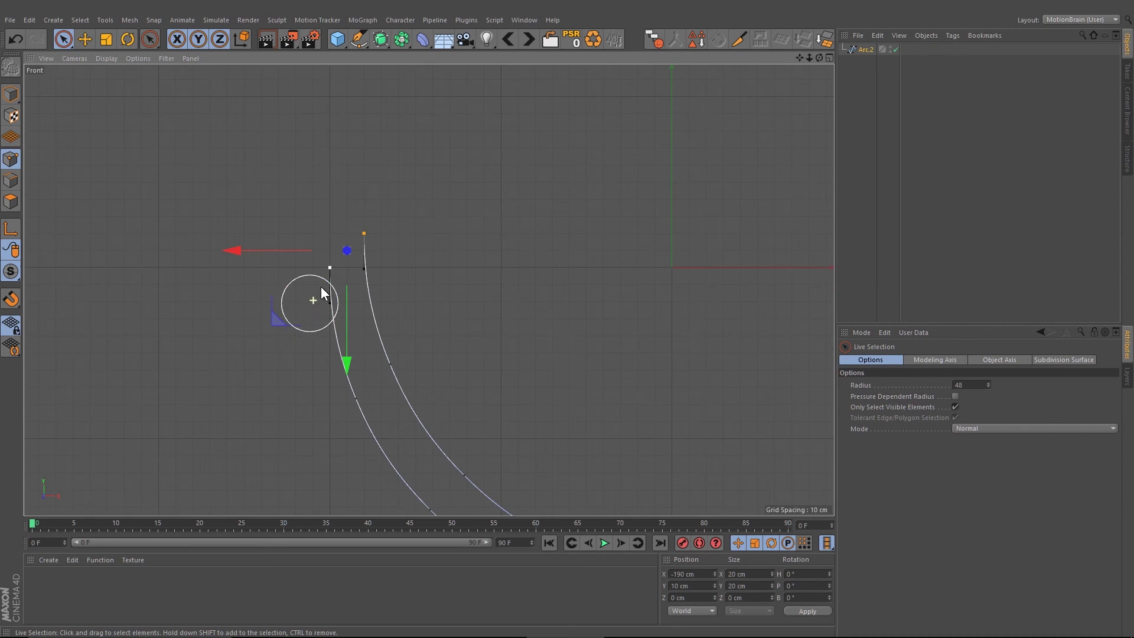
right_click(361, 242)
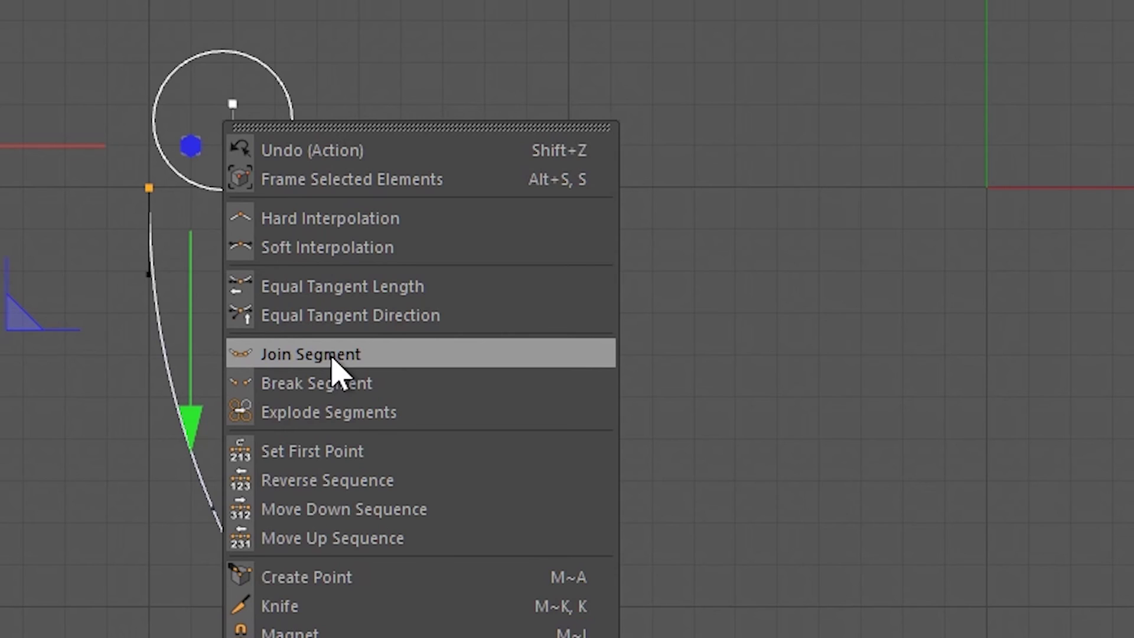
click(332, 356)
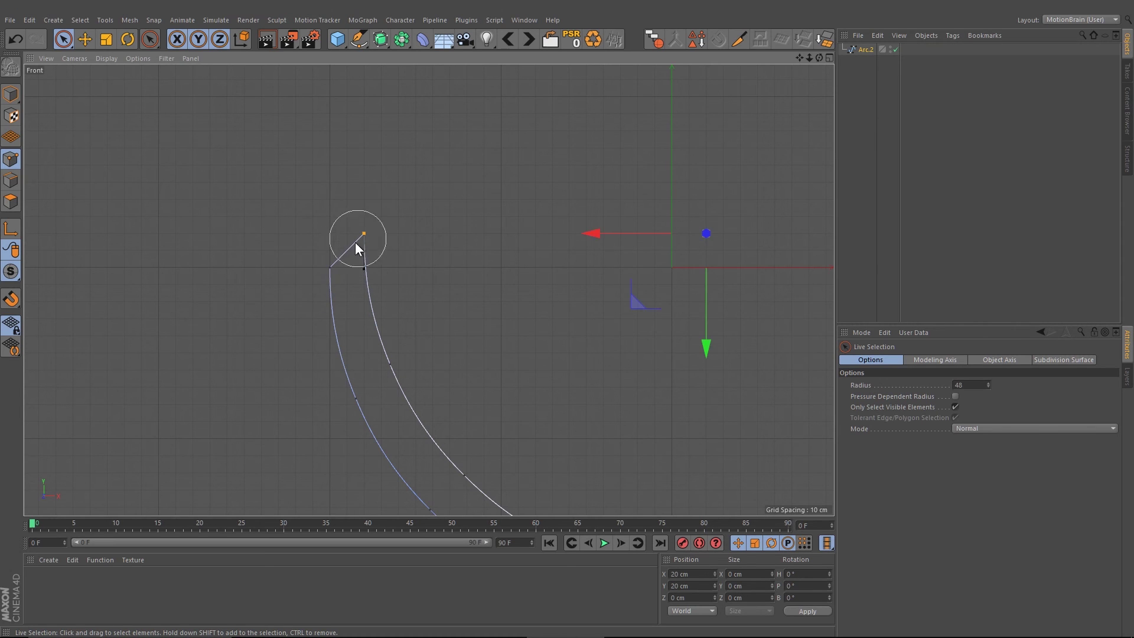
Round the spline's upper end by applying Soft Interpolation to its two joined points.
click(329, 271)
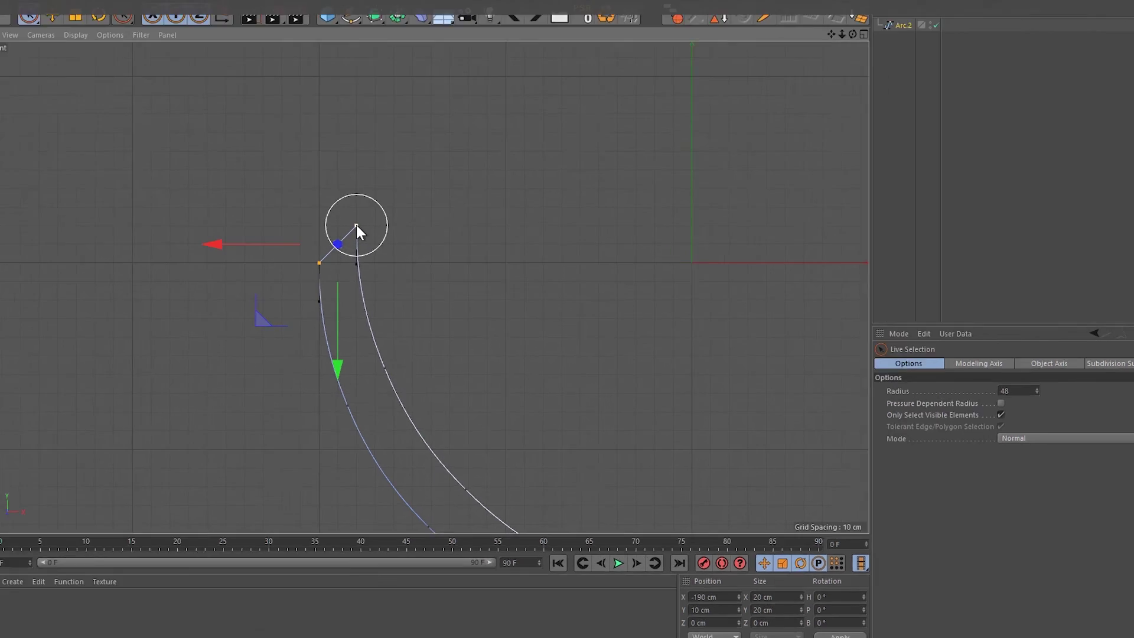
right_click(364, 234)
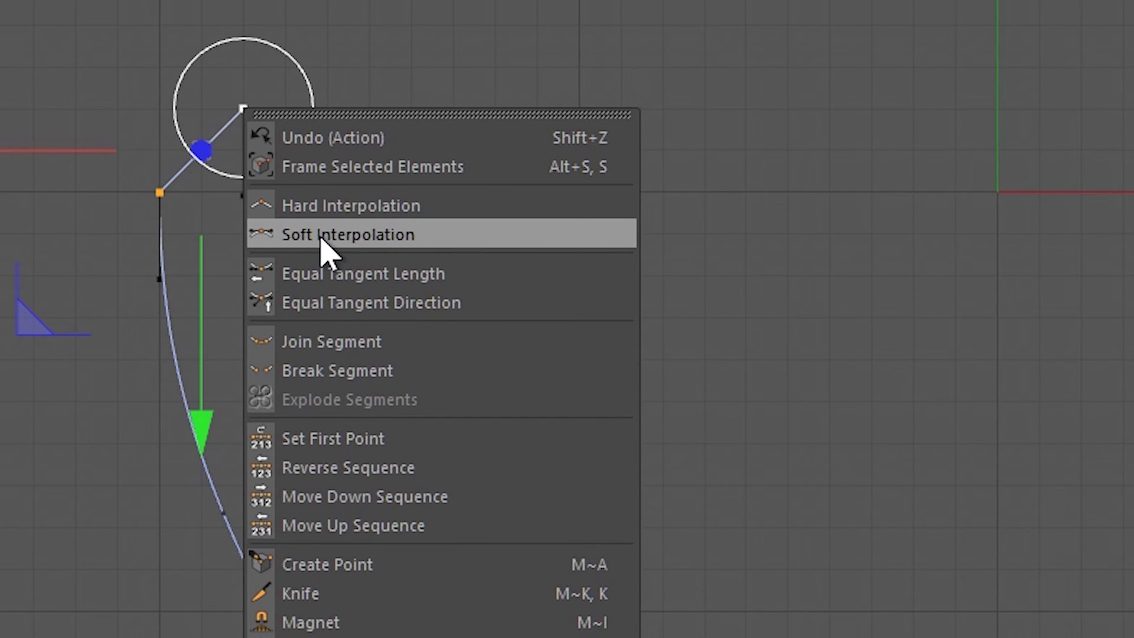
click(320, 238)
click(417, 280)
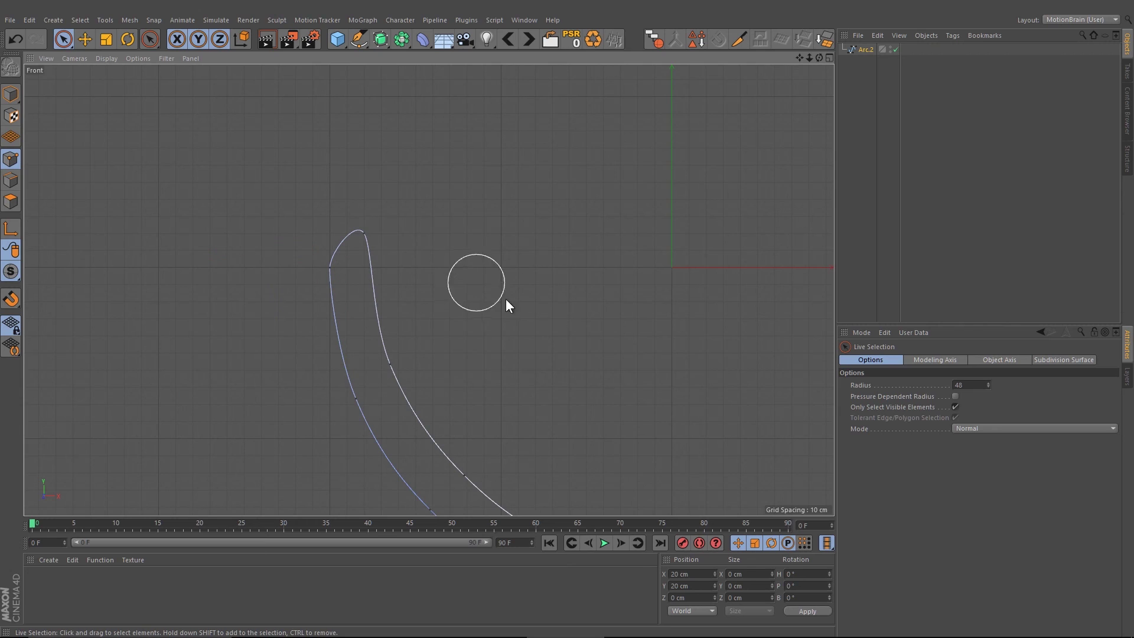
Join the spline's two lower end points and enable Close Spline to complete the outline.
scroll(612, 350, down, 4)
scroll(614, 353, up, 2)
alt+middle_drag(624, 354, 480, 197)
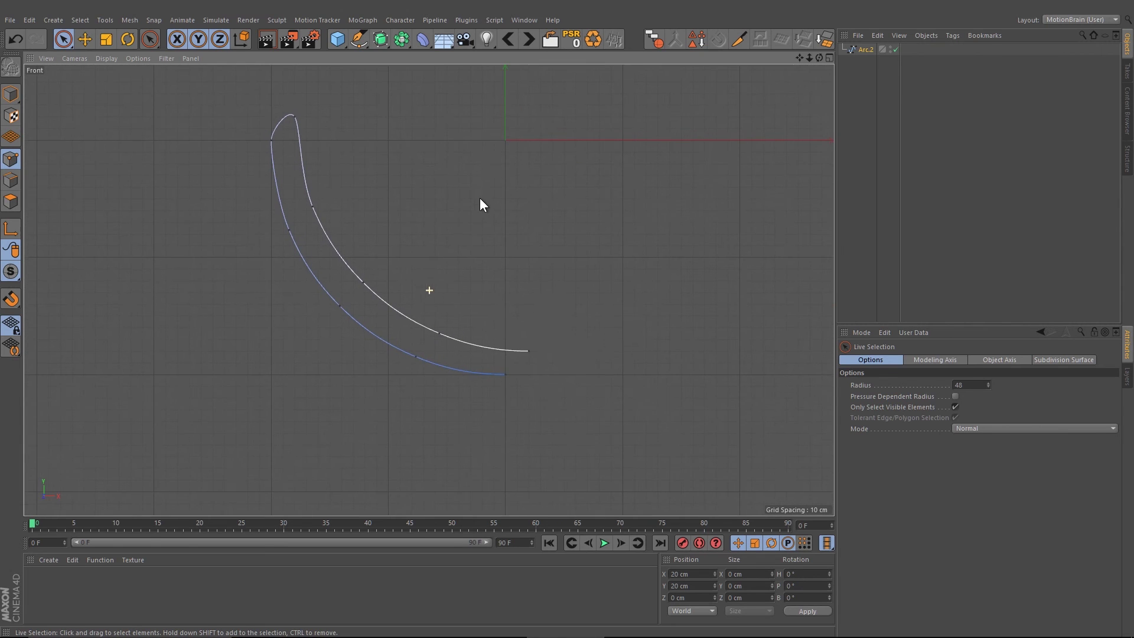
drag(528, 349, 512, 381)
click(608, 286)
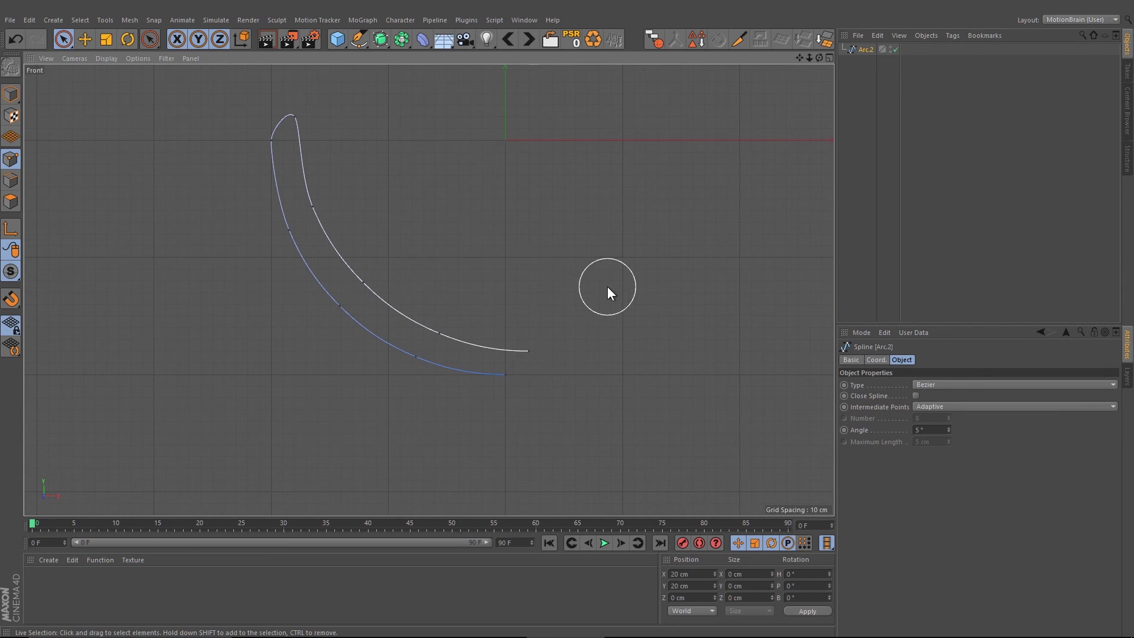
right_click(530, 350)
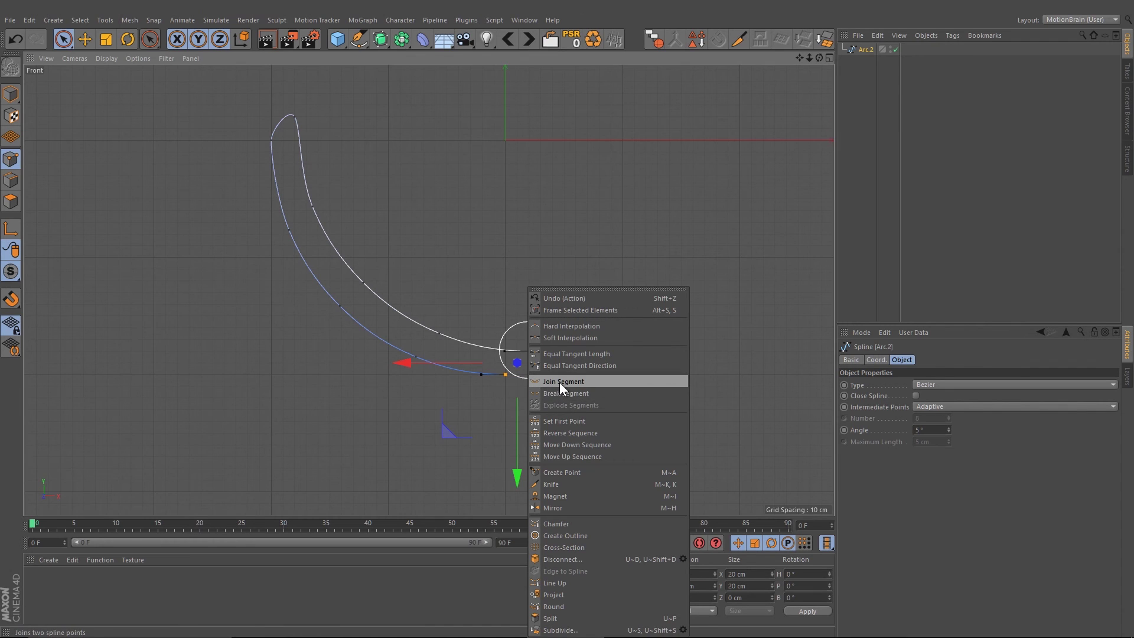
click(559, 382)
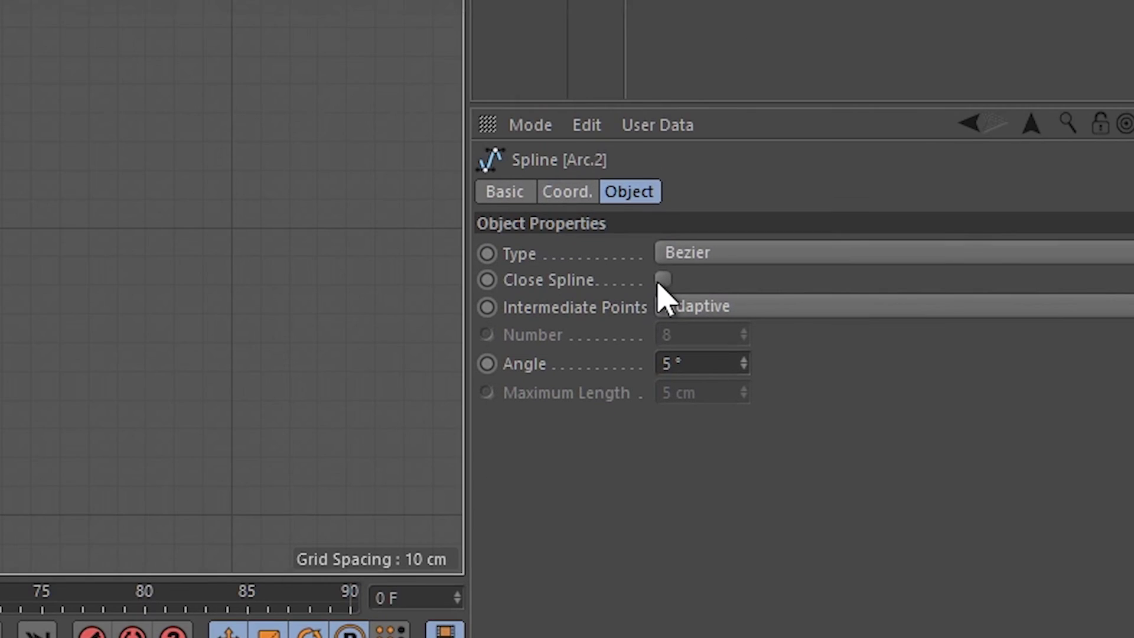
click(661, 280)
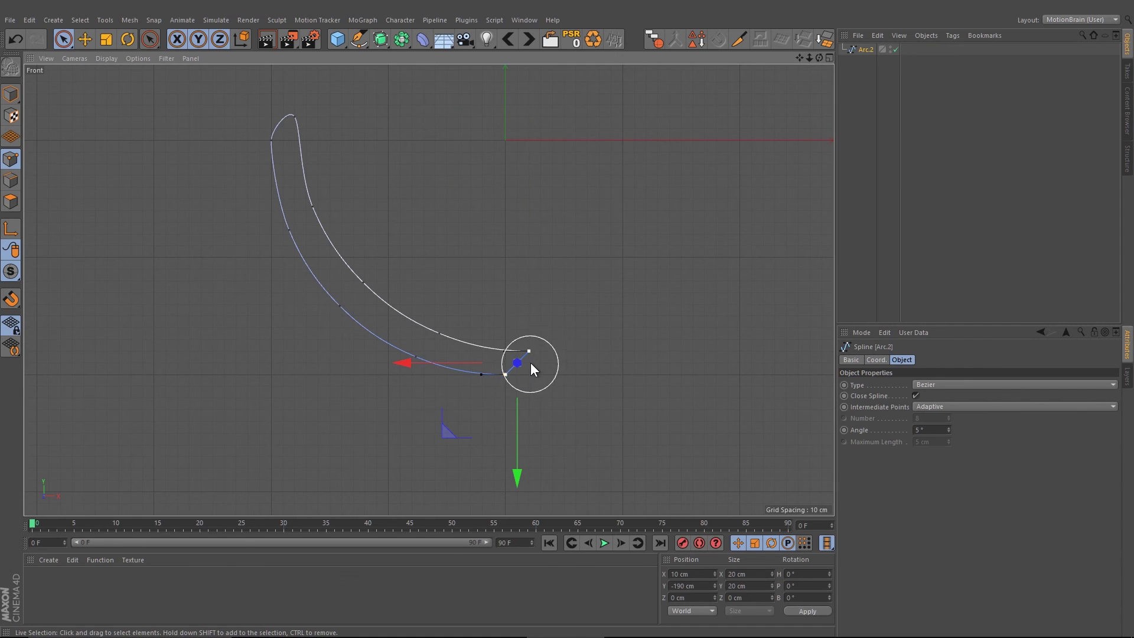
Round the spline's lower end by applying Soft Interpolation to its two points, leaving nothing selected.
right_click(531, 362)
click(548, 340)
right_click(528, 364)
click(561, 335)
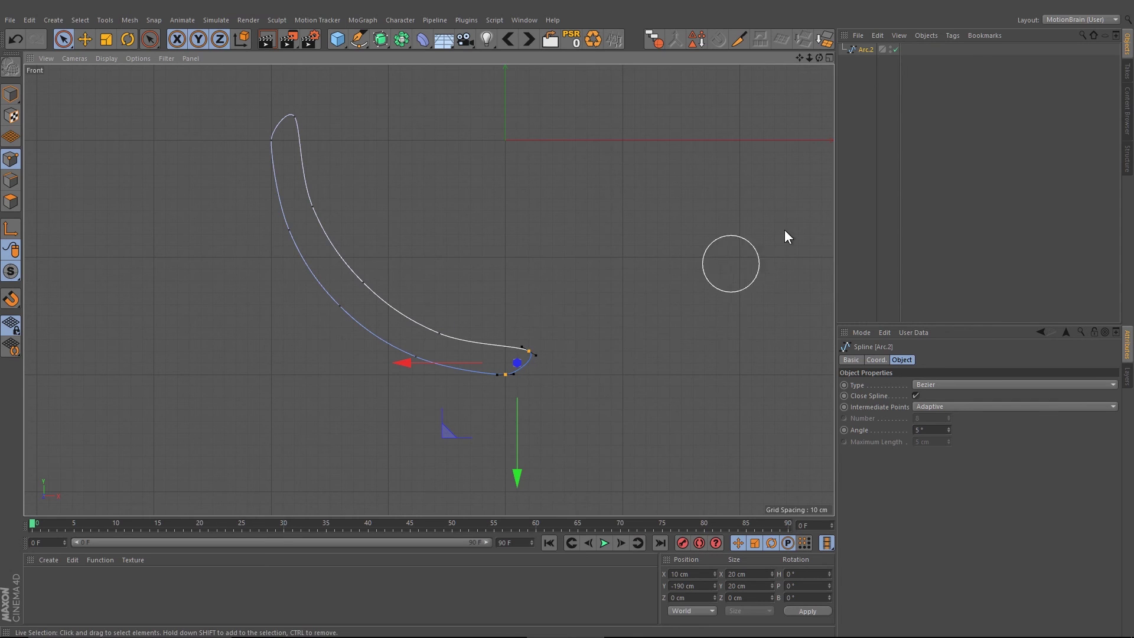
click(864, 151)
Add a Lathe generator in the perspective view and nest the closed spline under it to form a bowl.
middle_click(600, 156)
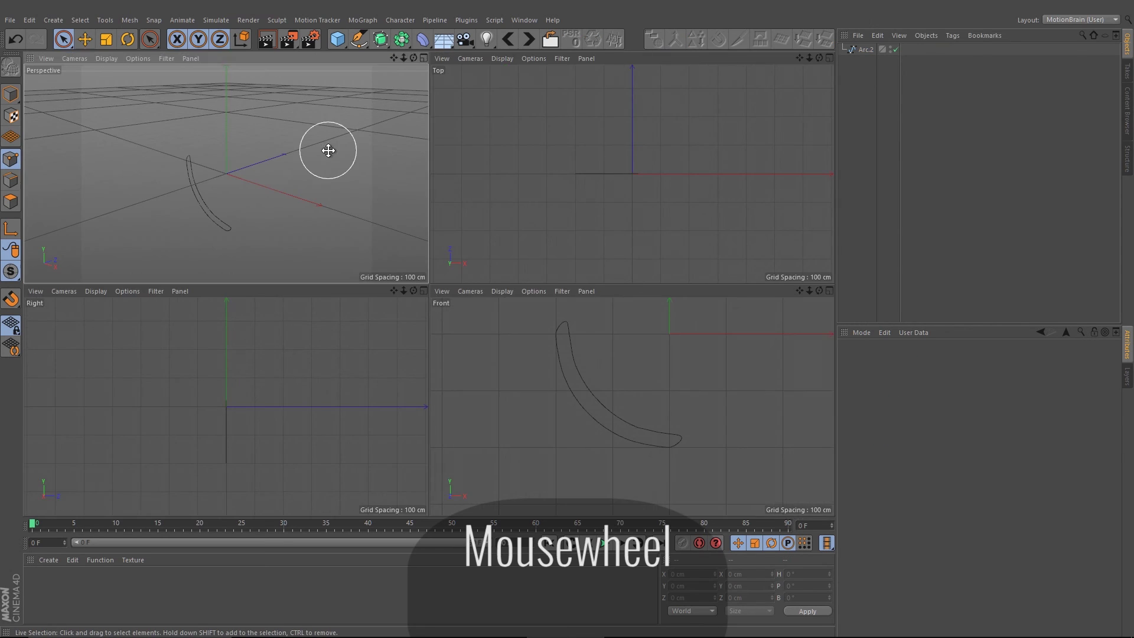
middle_click(329, 151)
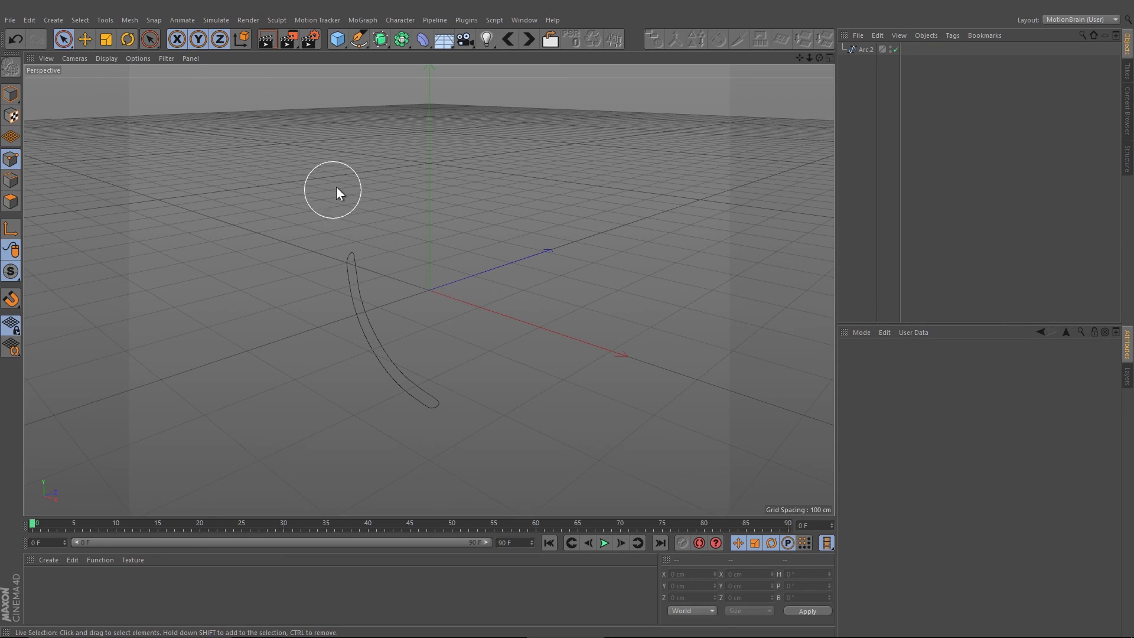
alt+drag(337, 188, 443, 44)
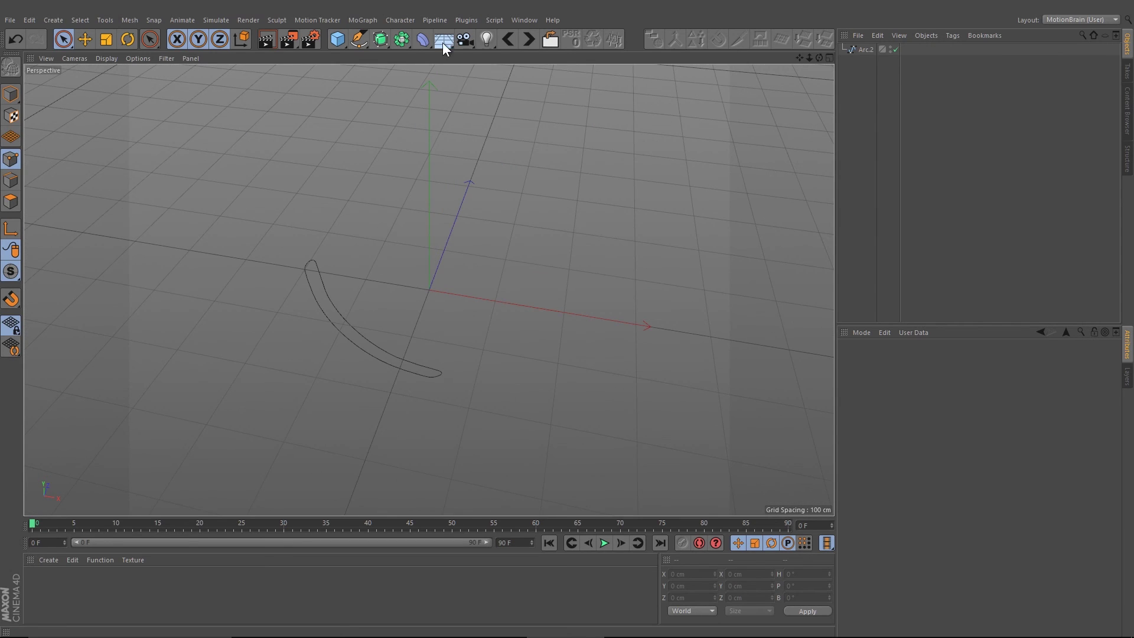
click(381, 46)
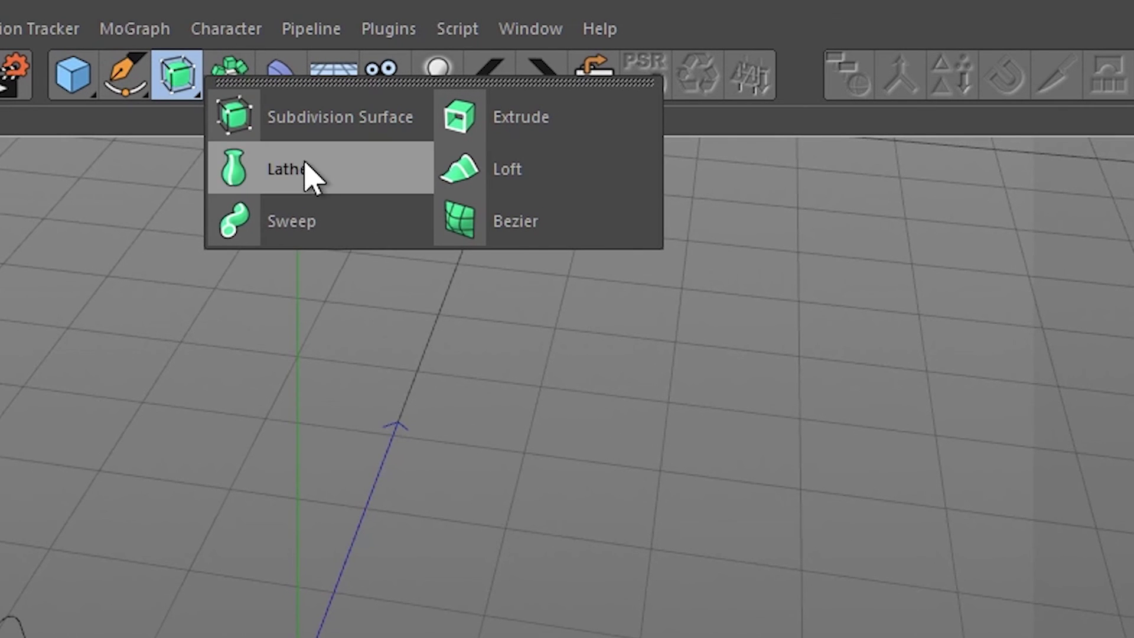
click(231, 172)
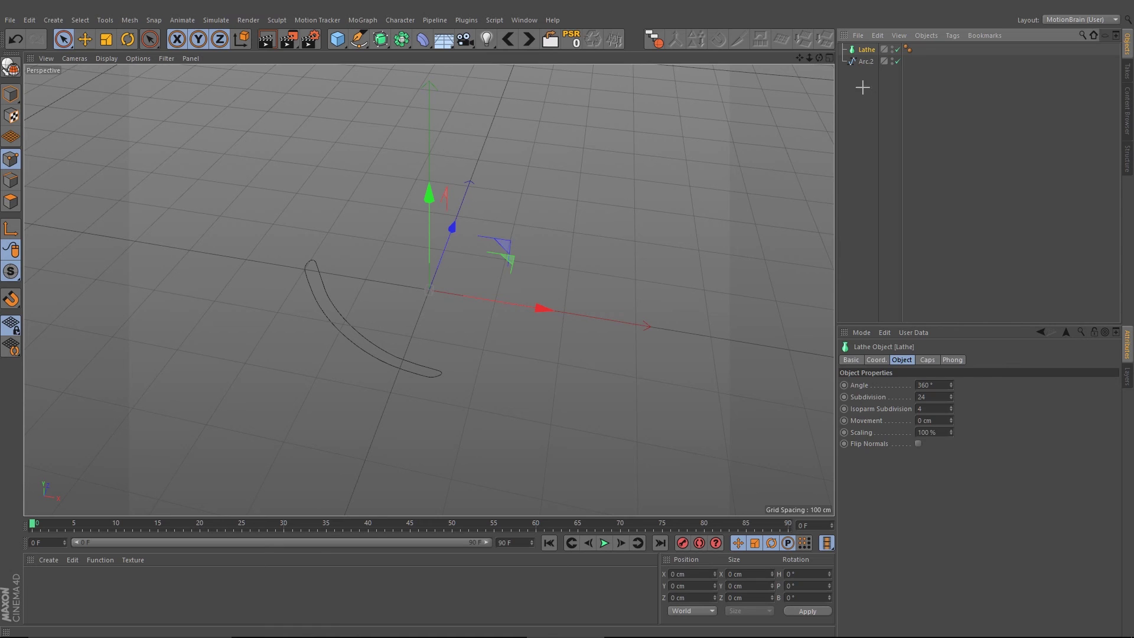
drag(857, 63, 864, 51)
click(859, 99)
alt+drag(564, 172, 616, 176)
Move the nested spline's inner lower end point onto the lathe axis at X 0 cm in the front view.
click(851, 62)
click(436, 329)
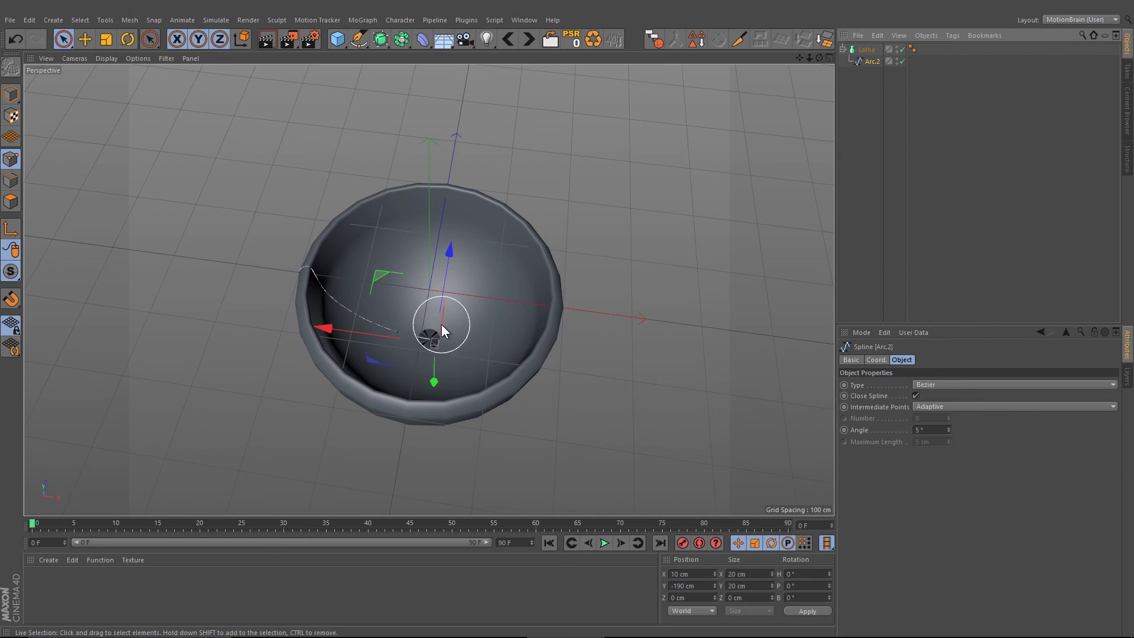
click(442, 341)
scroll(430, 358, up, 6)
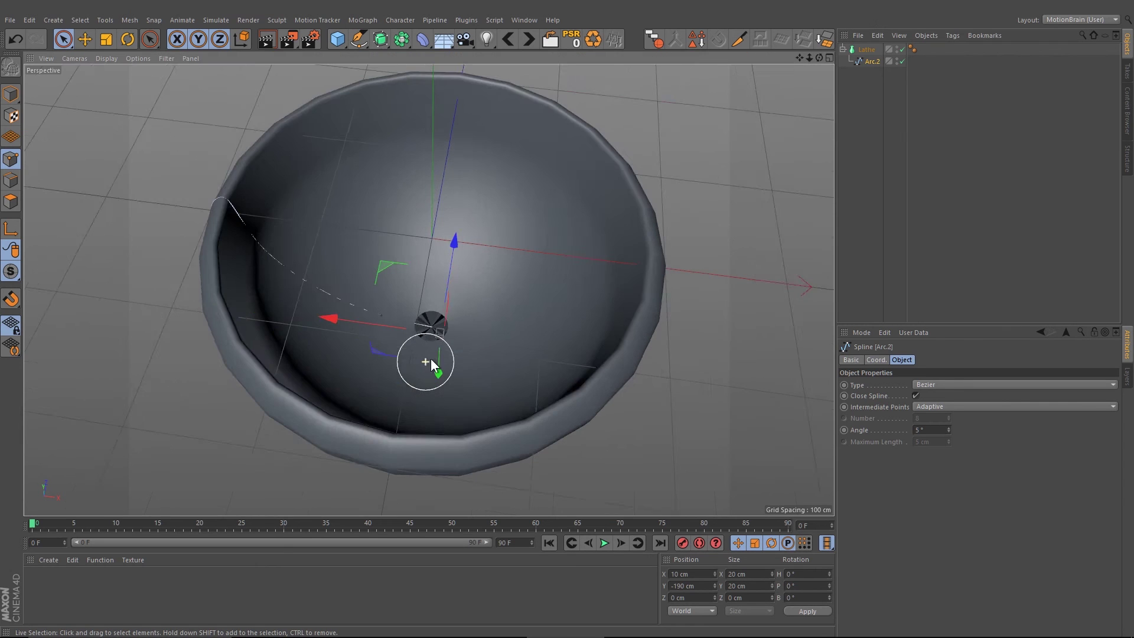
mouse_move(449, 342)
alt+right_down()
mouse_move(486, 87)
mouse_move(460, 331)
alt+right_up()
middle_click(459, 311)
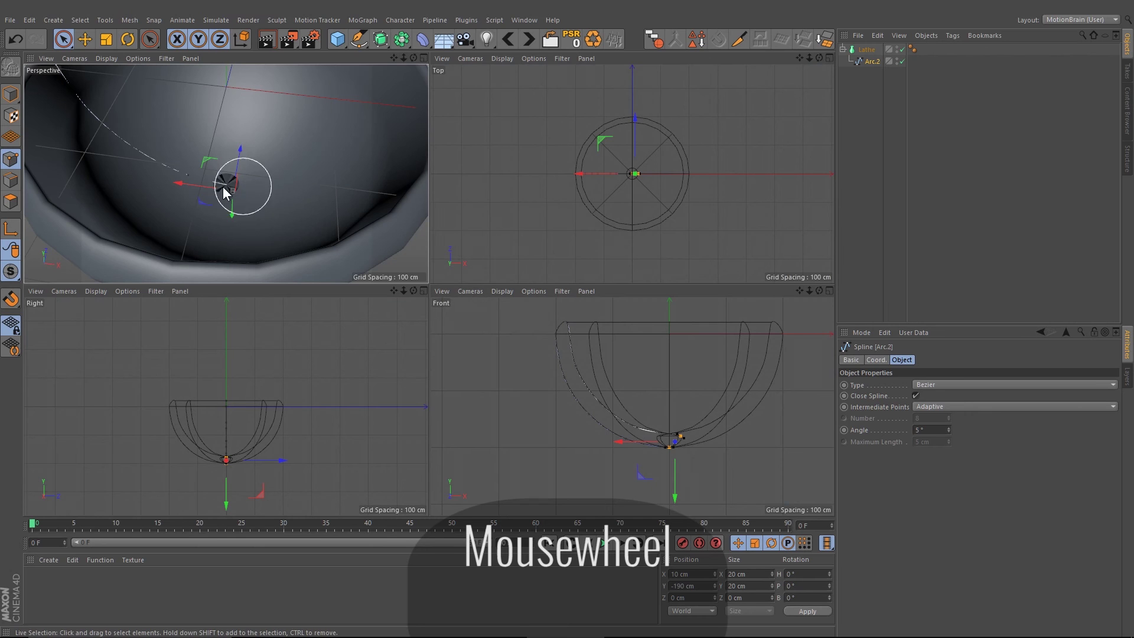
middle_click(639, 362)
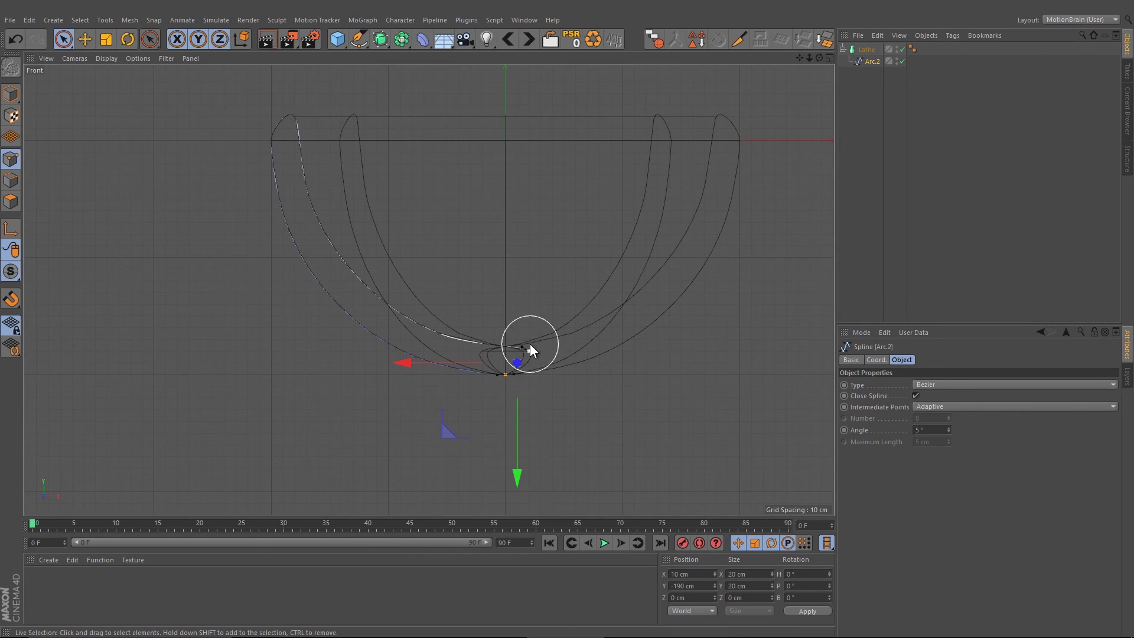
scroll(527, 349, up, 3)
scroll(522, 352, up, 3)
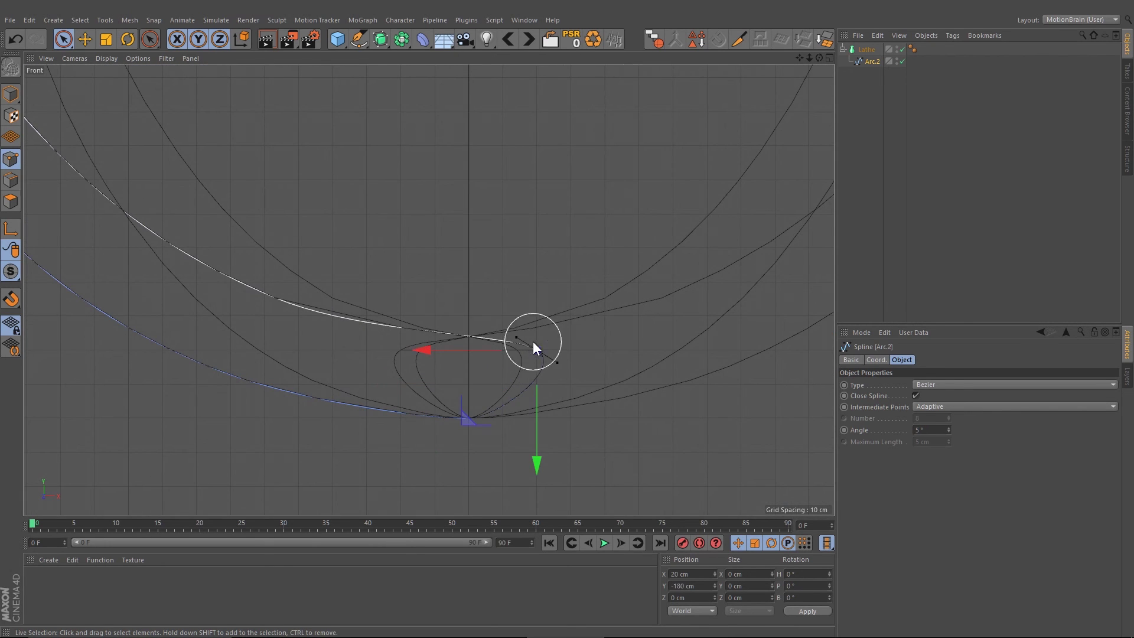
drag(533, 342, 538, 351)
drag(458, 350, 393, 366)
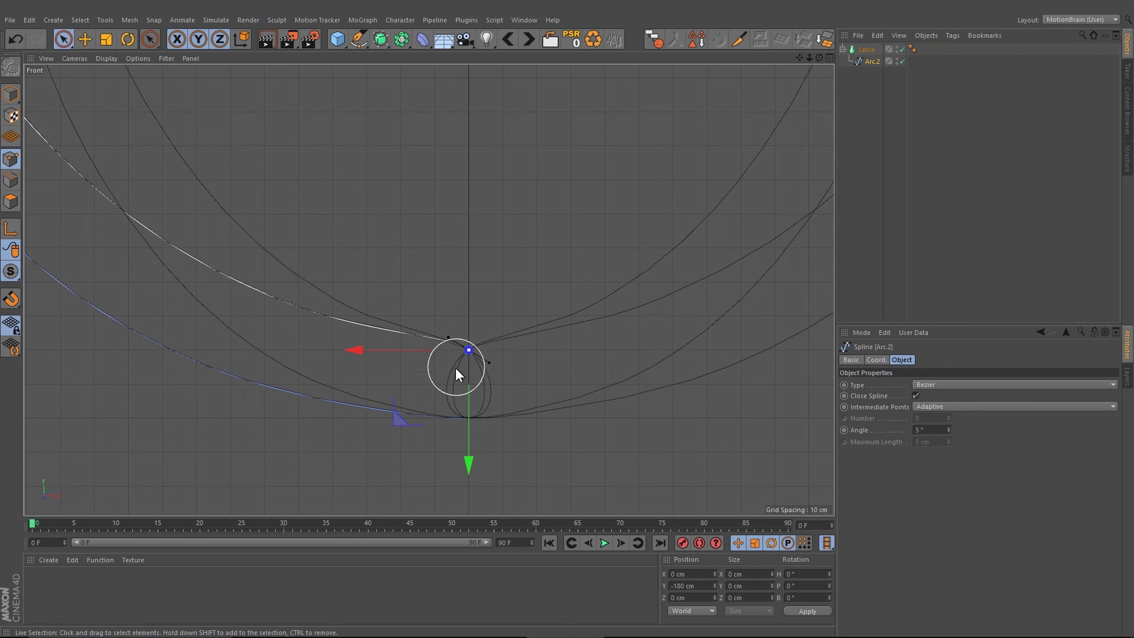
Apply Hard Interpolation to the inner bottom point and adjust its height until the bowl's inside curve runs smoothly into the axis.
drag(467, 421, 483, 380)
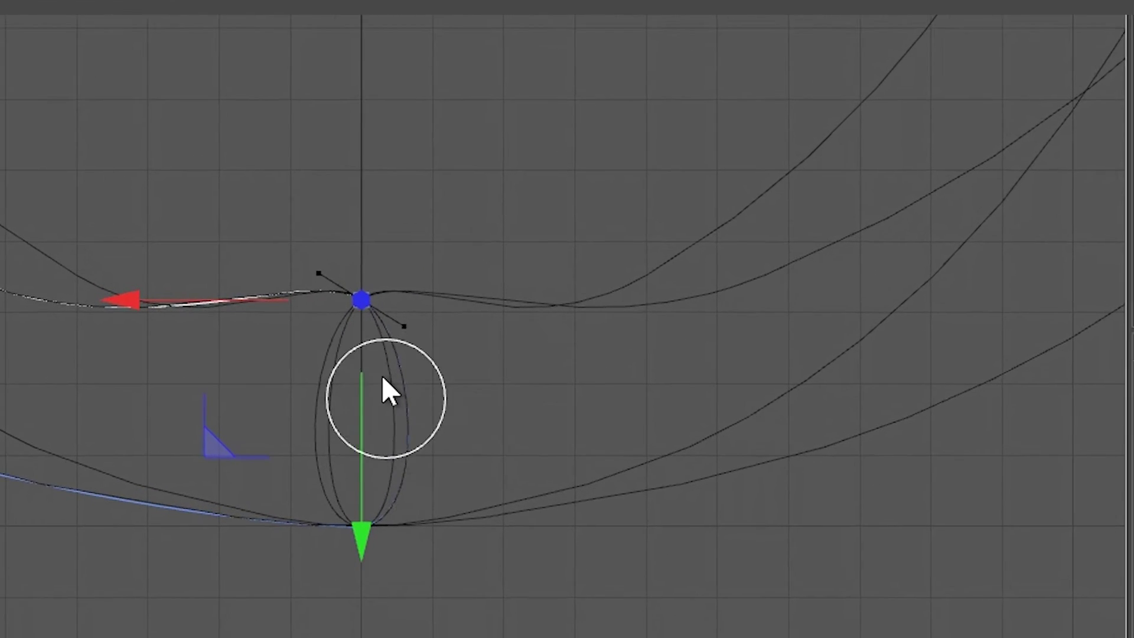
right_click(366, 302)
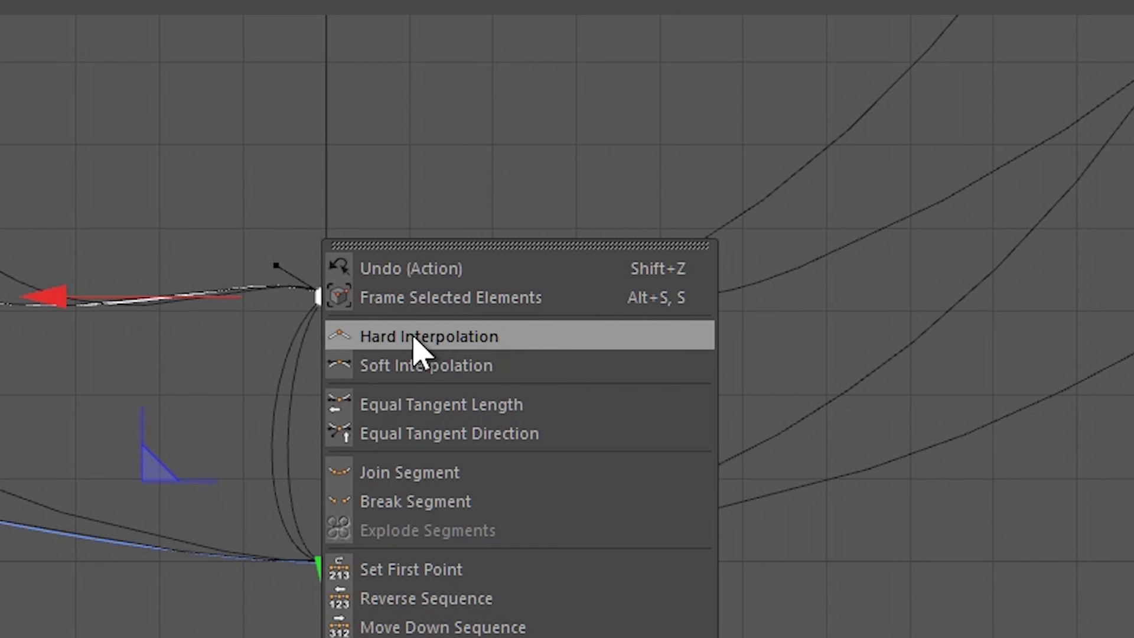
click(413, 336)
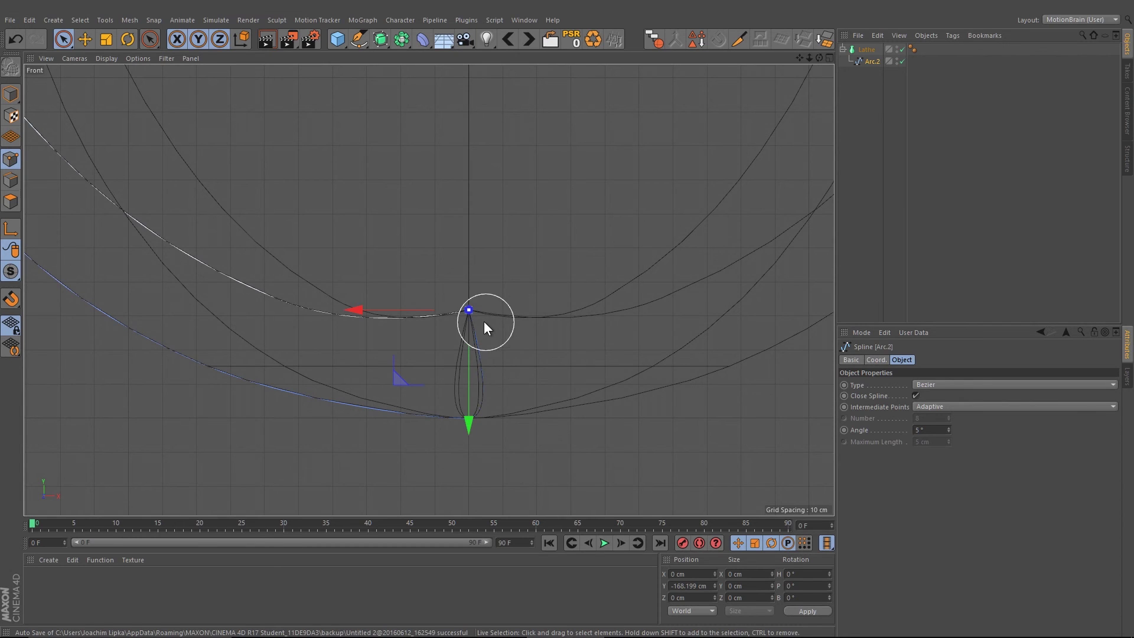
drag(469, 342, 474, 387)
click(525, 325)
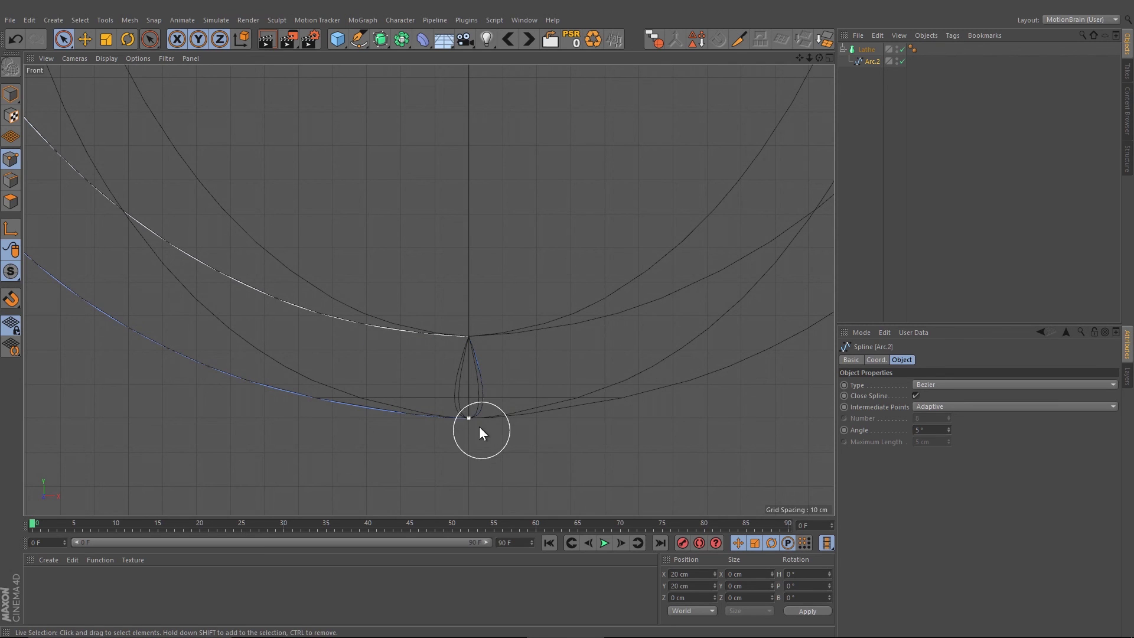
Apply Equal Tangent Direction and Hard Interpolation to the spline's outer bottom point, raise it slightly, and clear the selection.
right_click(473, 481)
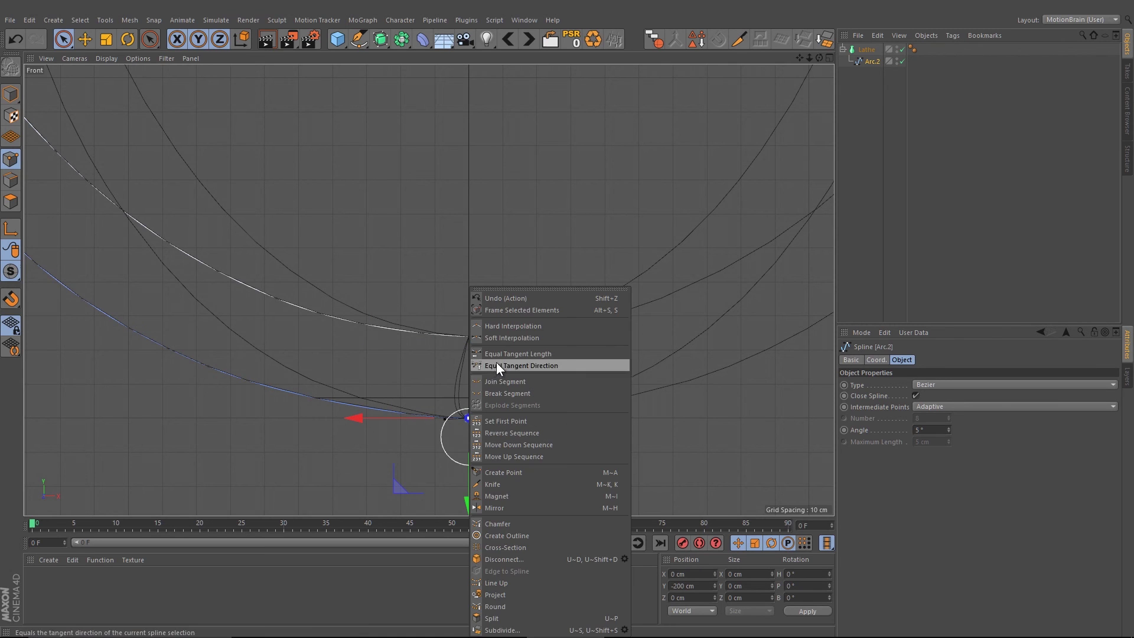
click(497, 363)
right_click(469, 492)
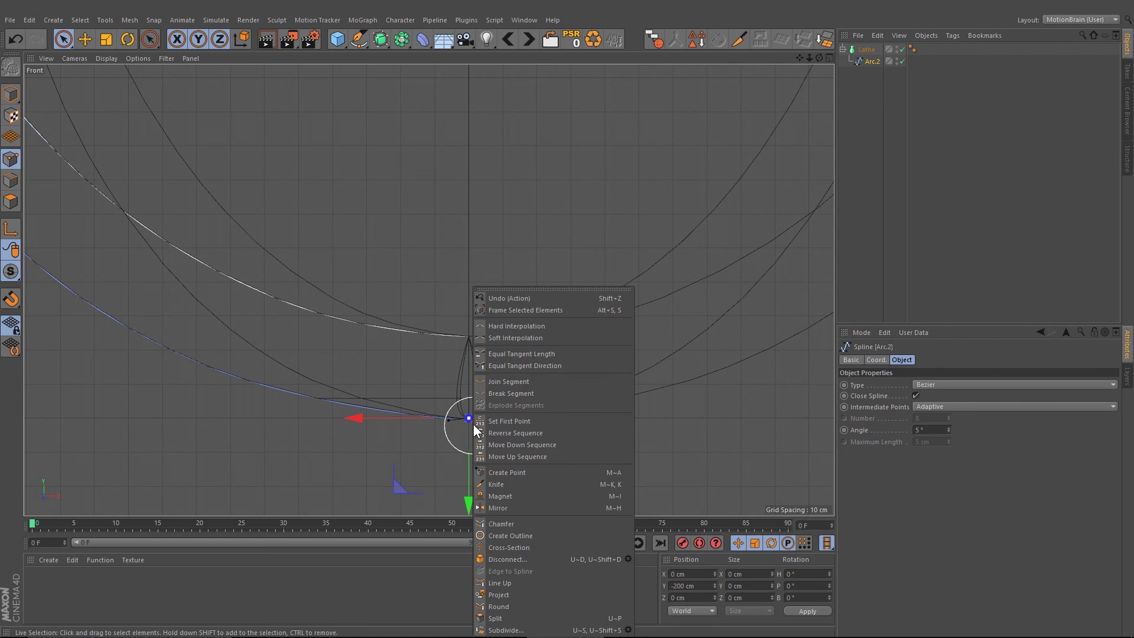
click(516, 332)
mouse_move(469, 495)
mouse_down()
mouse_move(469, 448)
mouse_move(470, 476)
mouse_up()
click(532, 450)
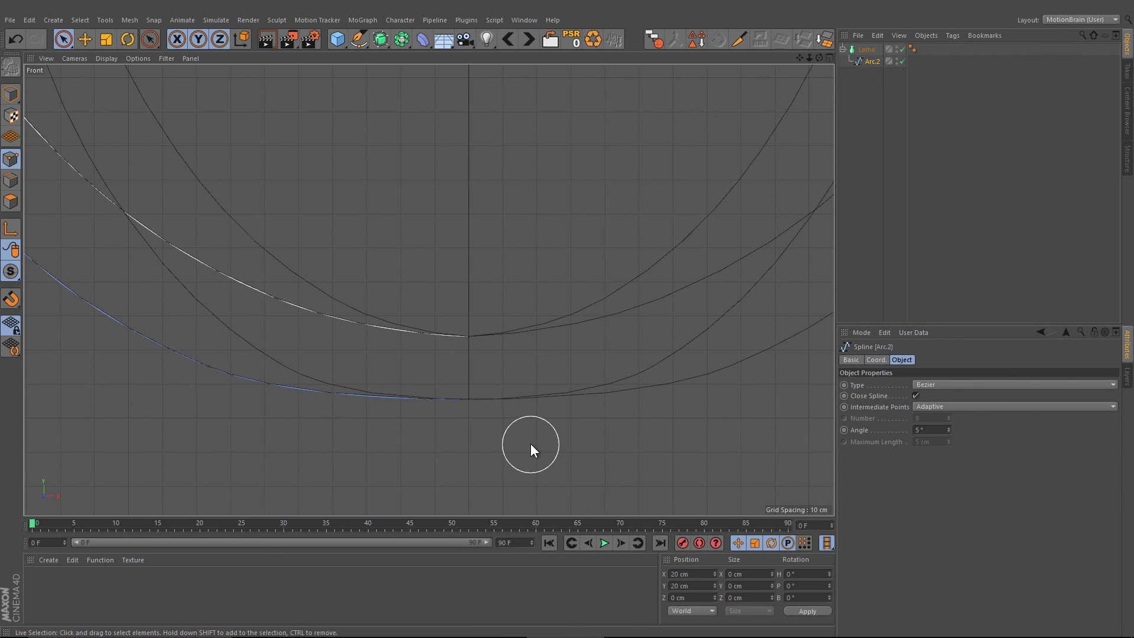
Examine the bowl's underside, rim and inside from several angles in the perspective view.
scroll(439, 402, down, 6)
middle_click(452, 328)
middle_click(306, 239)
alt+drag(399, 253, 458, 198)
scroll(459, 200, down, 5)
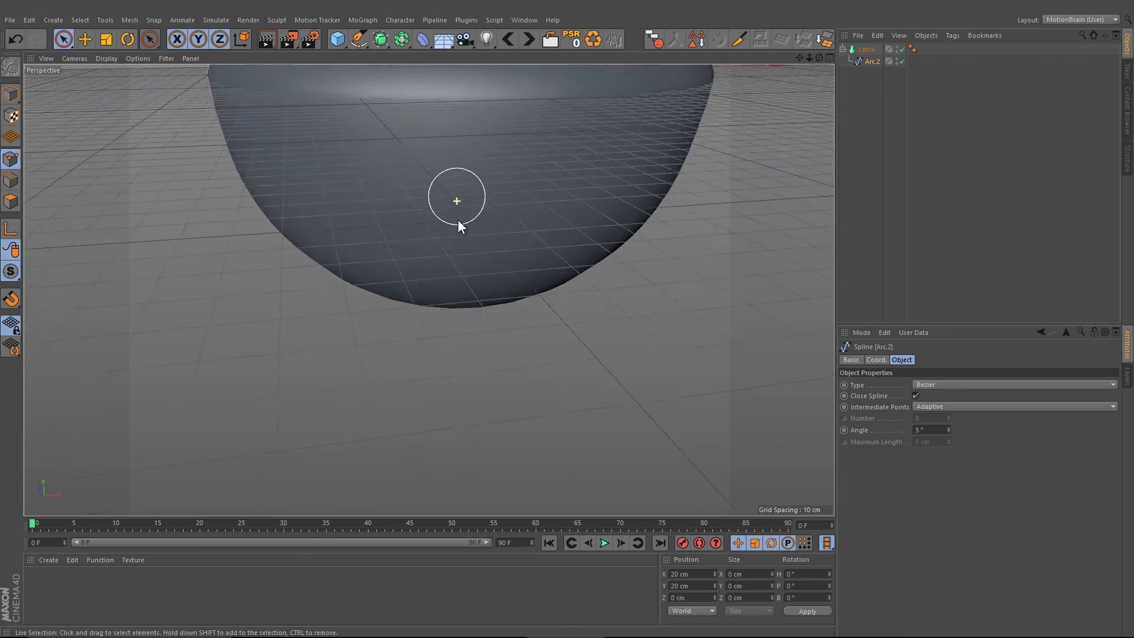
alt+middle_drag(520, 204, 494, 304)
alt+drag(494, 305, 361, 322)
alt+middle_drag(428, 289, 514, 351)
scroll(498, 278, up, 4)
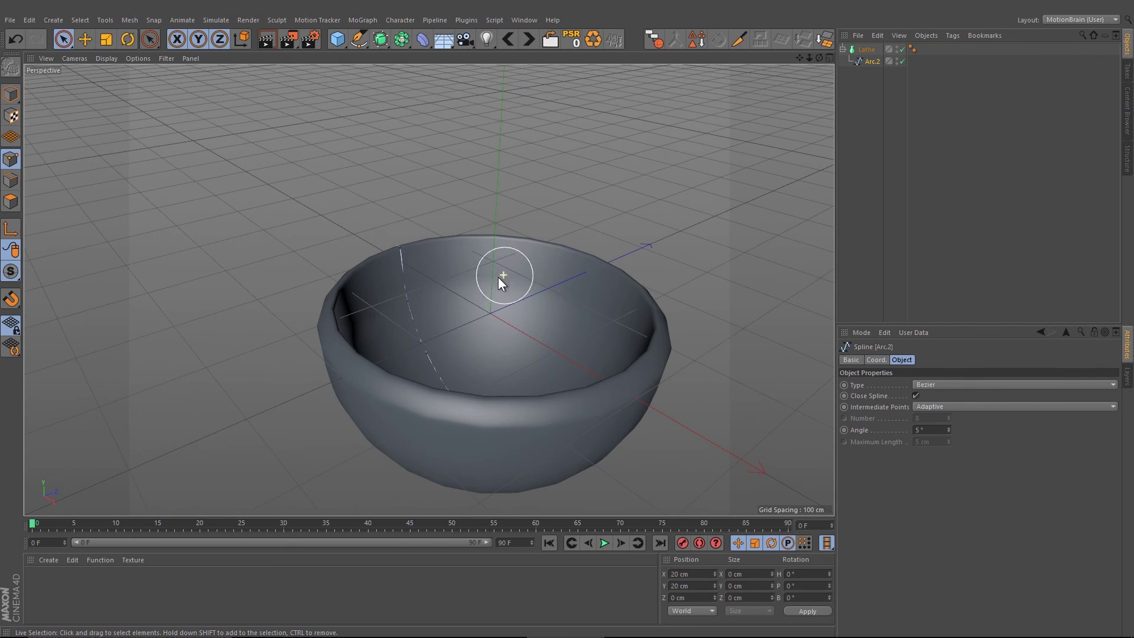
mouse_move(484, 286)
alt+mouse_down()
mouse_move(530, 280)
mouse_move(461, 294)
mouse_move(409, 274)
mouse_move(425, 314)
alt+mouse_up()
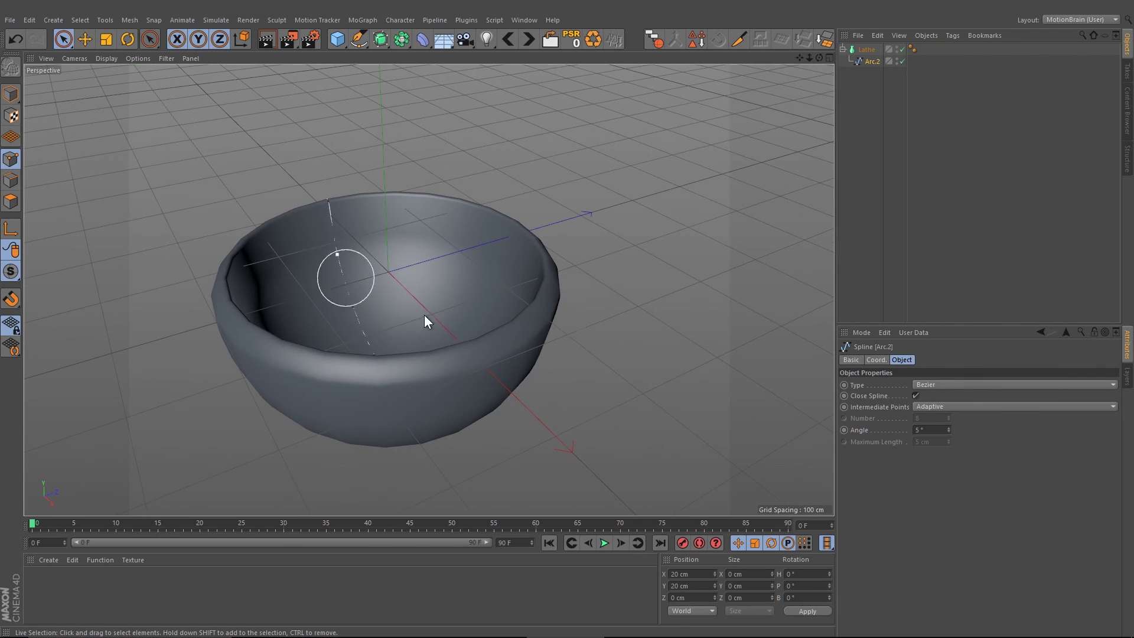
Set the Lathe's subdivision to 50 and render the view to check how smooth the bowl is.
click(864, 51)
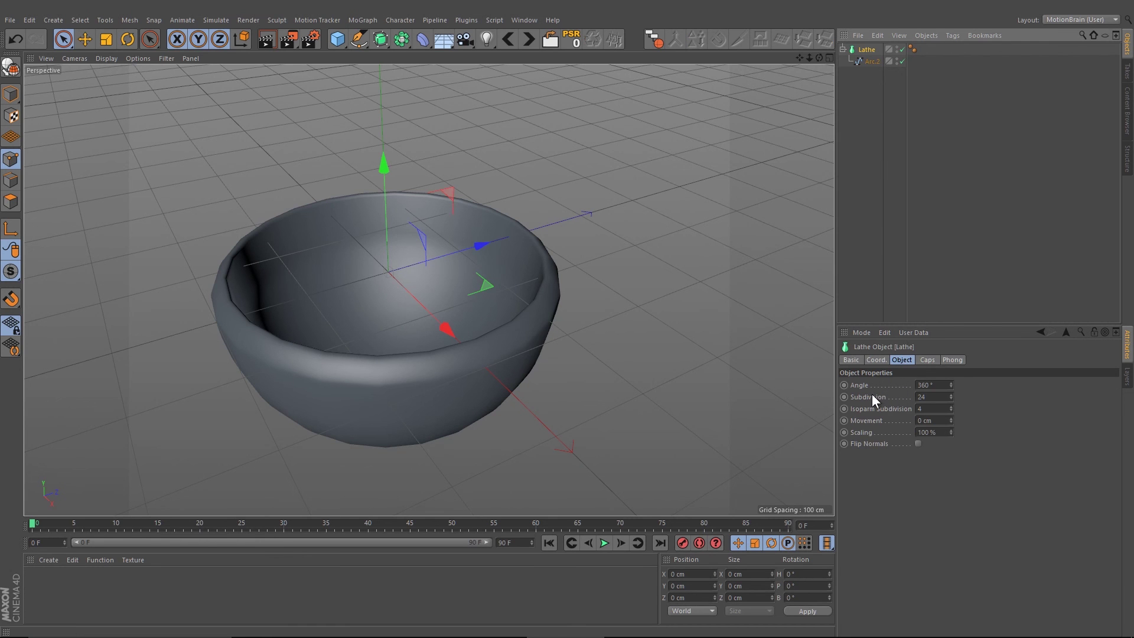
click(933, 397)
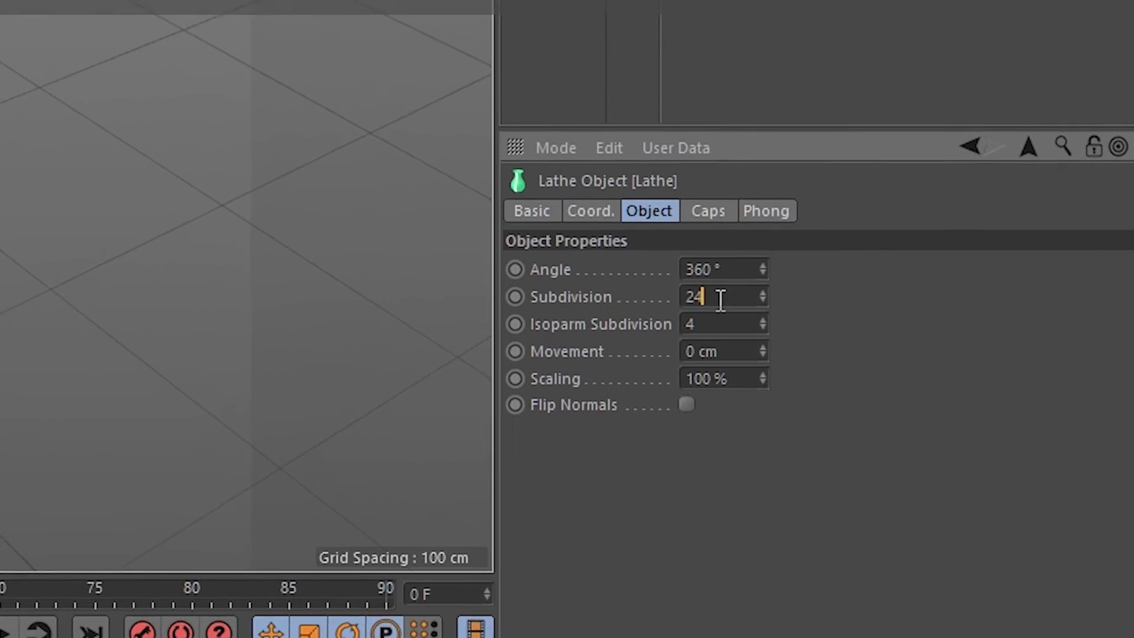
drag(721, 300, 683, 306)
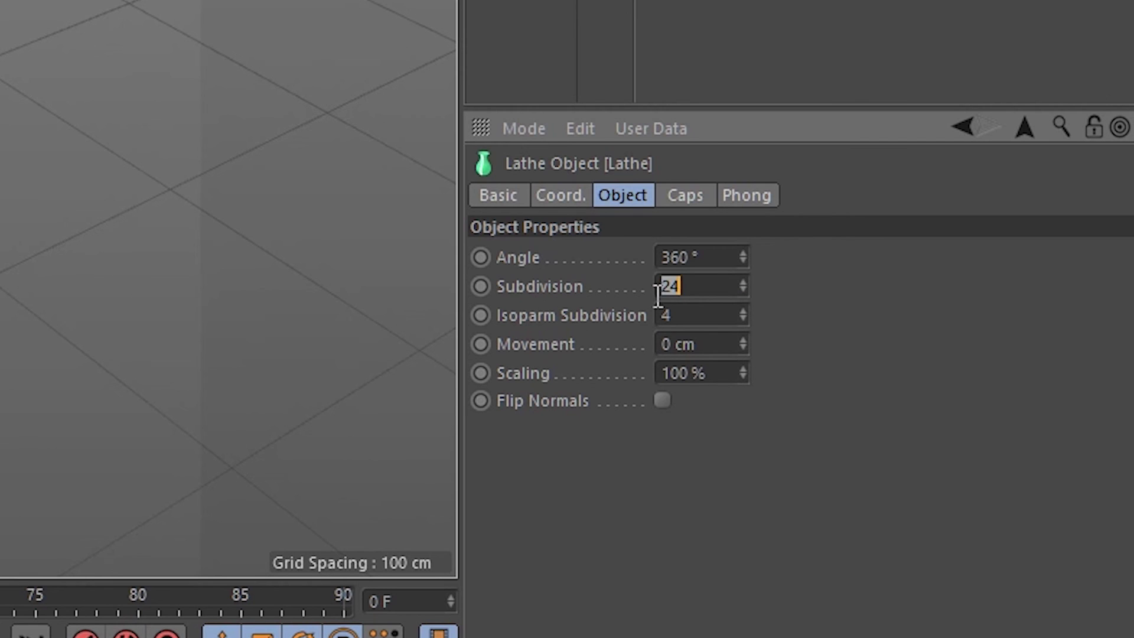
key(ctrl+r)
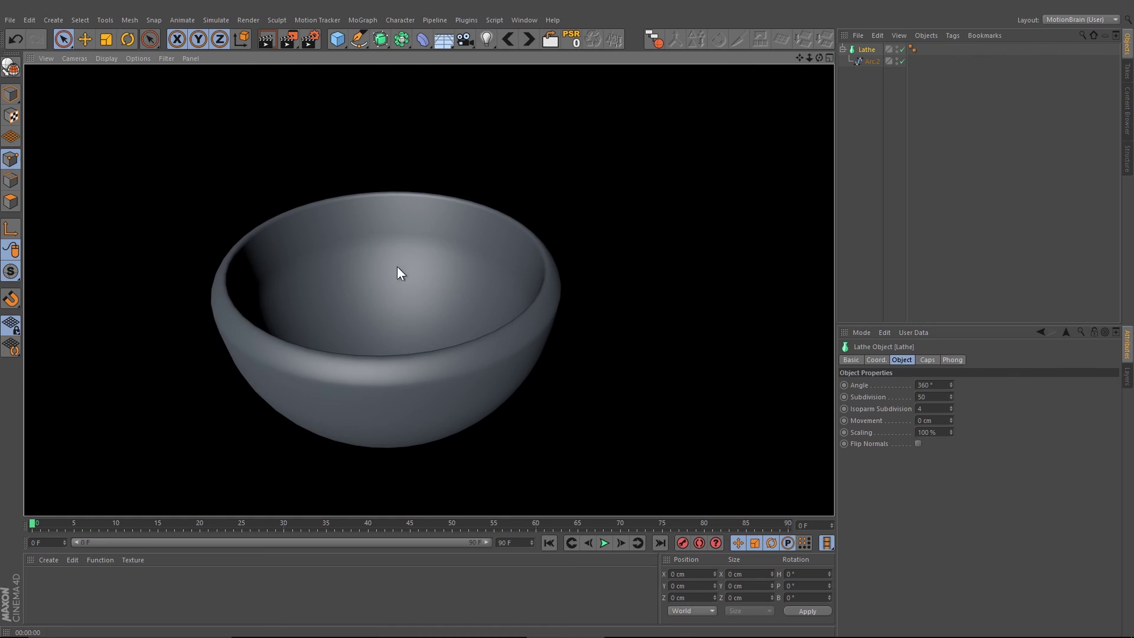
click(843, 157)
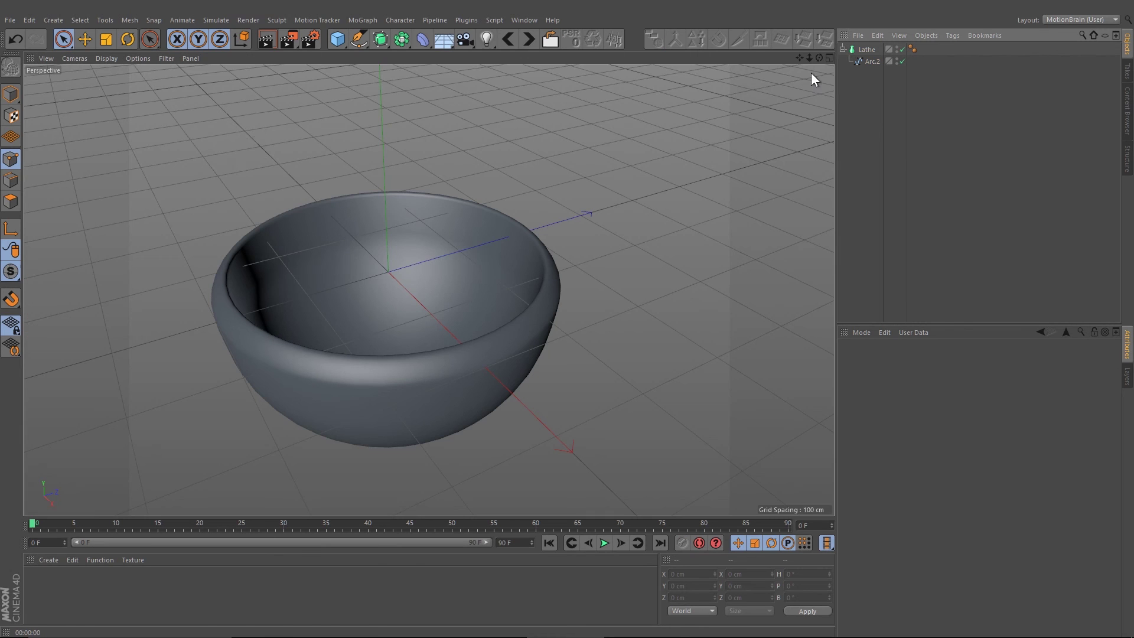
Switch the perspective display to Quick Shading (Lines) to show the bowl's mesh.
click(107, 60)
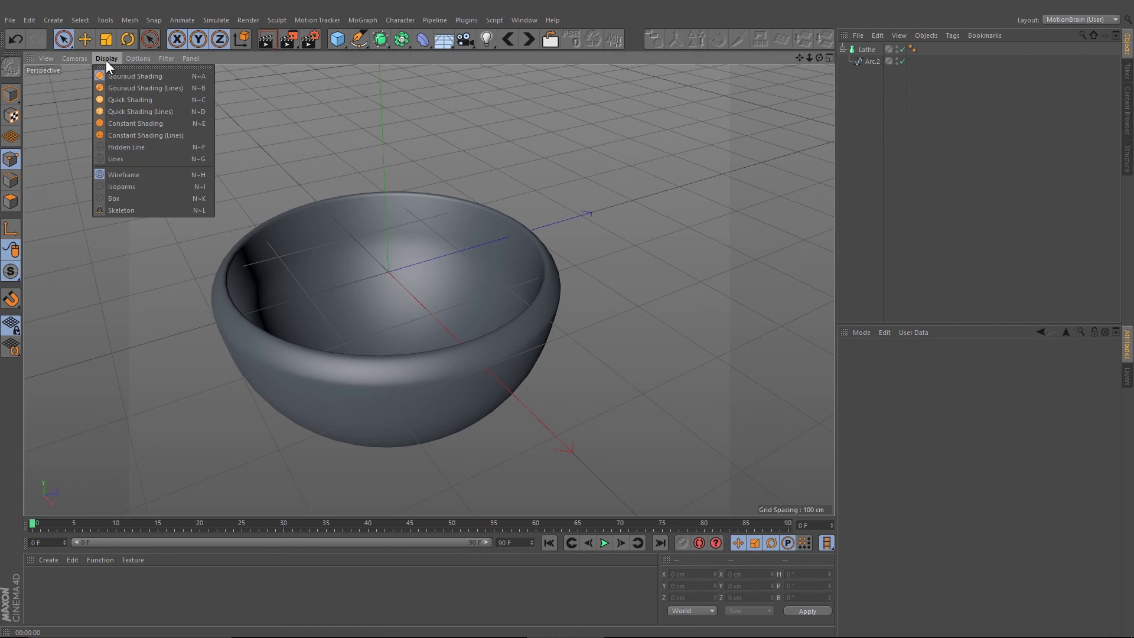
click(139, 115)
mouse_move(151, 132)
alt+mouse_down()
mouse_move(480, 240)
mouse_move(508, 161)
mouse_move(440, 204)
mouse_move(552, 337)
mouse_move(451, 307)
mouse_move(449, 281)
alt+mouse_up()
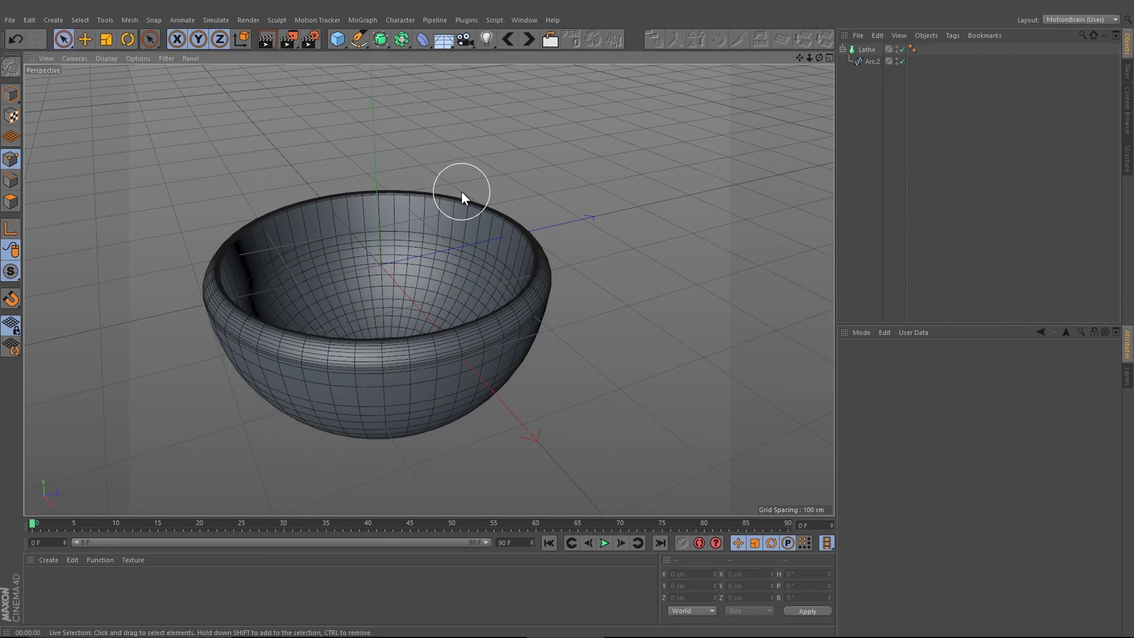
alt+middle_drag(462, 192, 486, 173)
alt+drag(485, 171, 487, 159)
Add a Floor object to the scene, delete any duplicate floor, and select the remaining one.
double_click(444, 40)
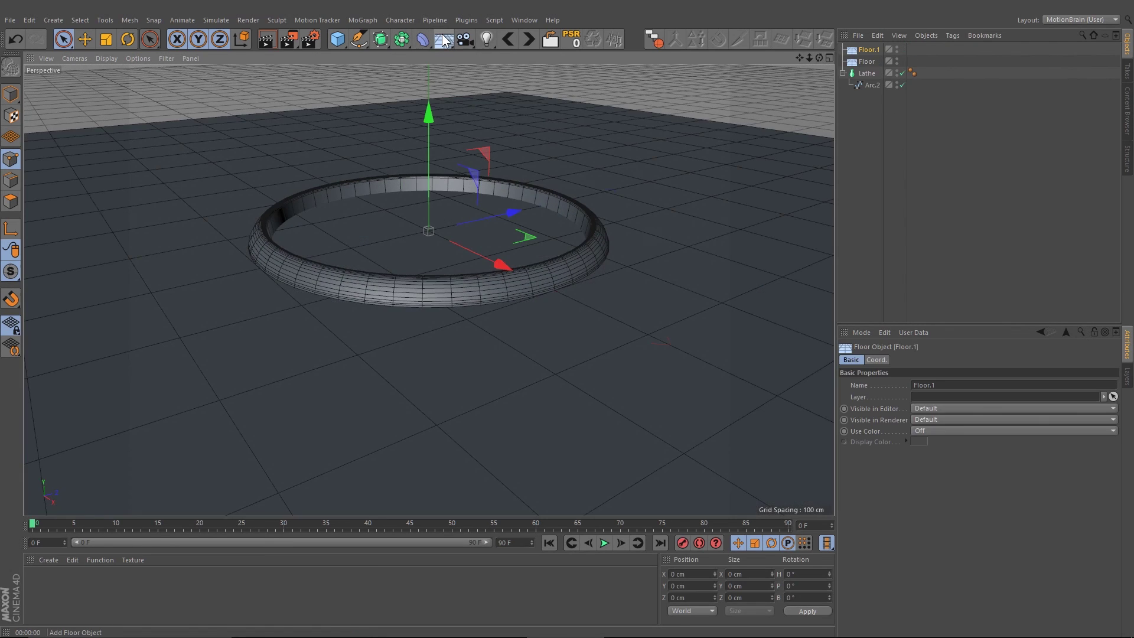
scroll(482, 96, down, 4)
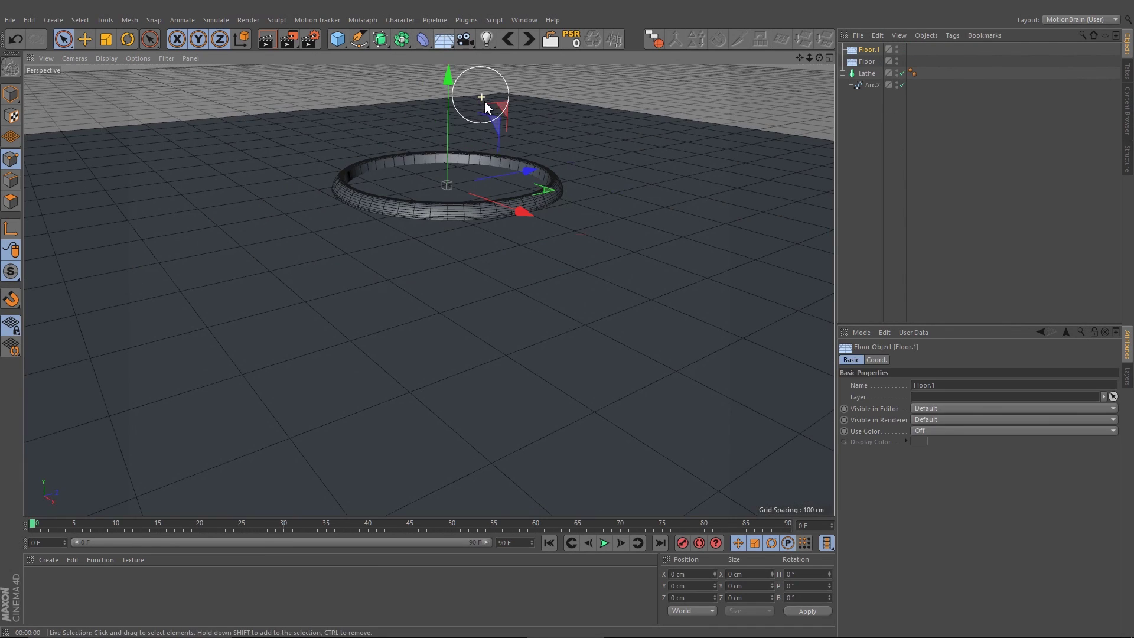
key(Delete)
click(870, 49)
alt+drag(579, 133, 620, 153)
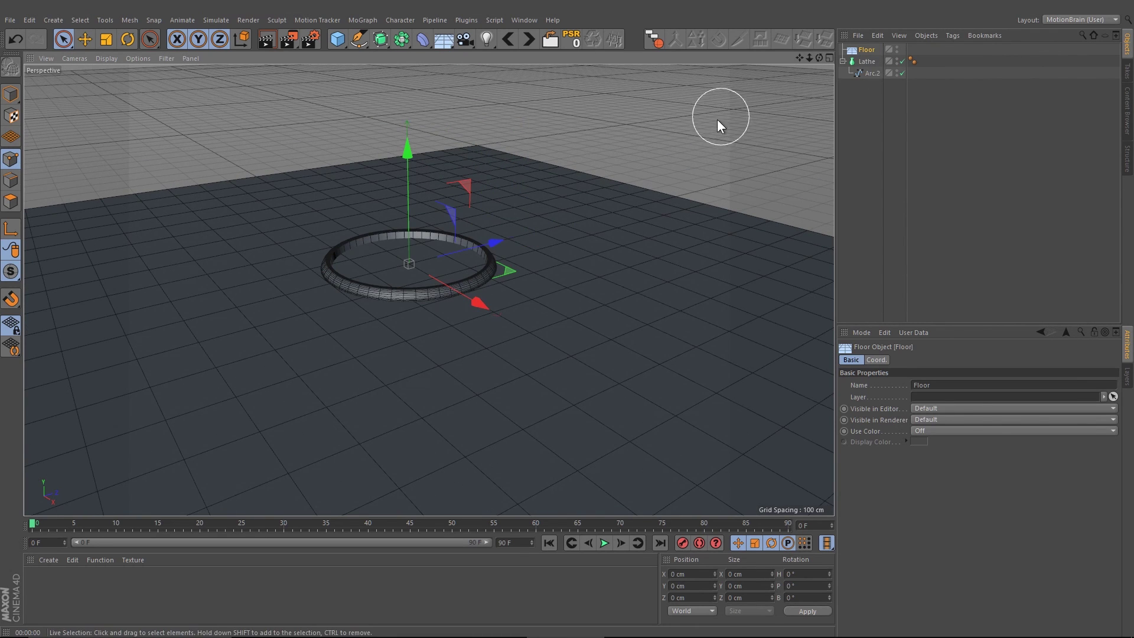
Raise the Lathe bowl to about Y 195.5 cm so its bottom rests on the floor, fine-tuning it in the front view.
click(863, 62)
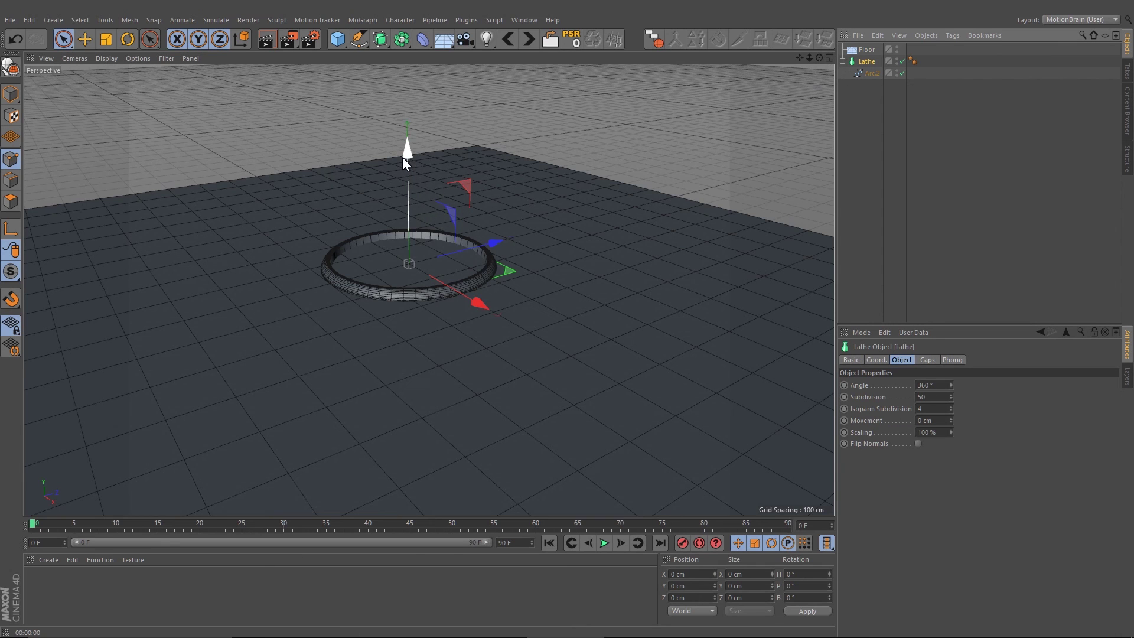
drag(405, 157, 413, 78)
mouse_move(461, 169)
alt+mouse_down()
mouse_move(471, 144)
mouse_move(460, 159)
alt+mouse_up()
scroll(410, 245, up, 3)
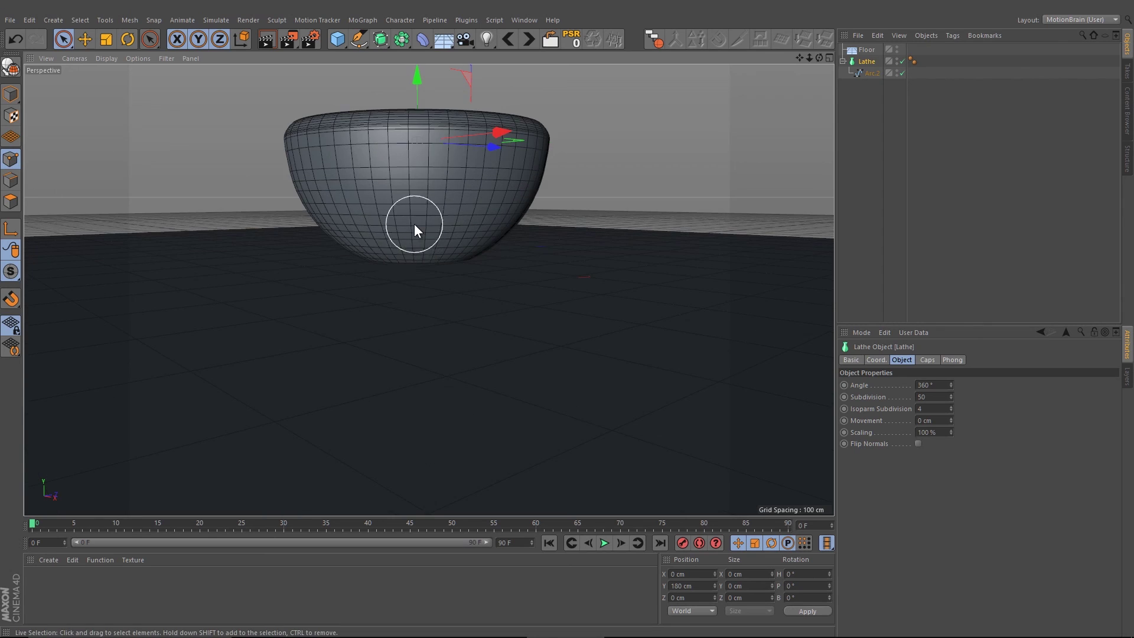
middle_click(414, 224)
middle_click(591, 332)
scroll(460, 251, down, 4)
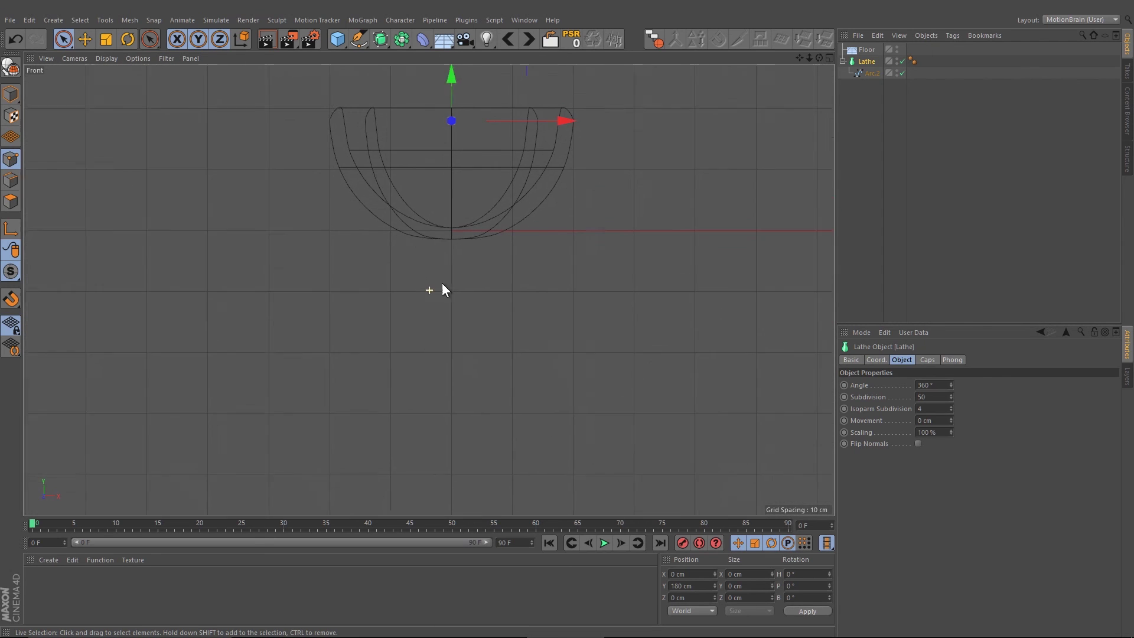
drag(441, 94, 452, 81)
scroll(444, 215, up, 3)
scroll(439, 217, down, 5)
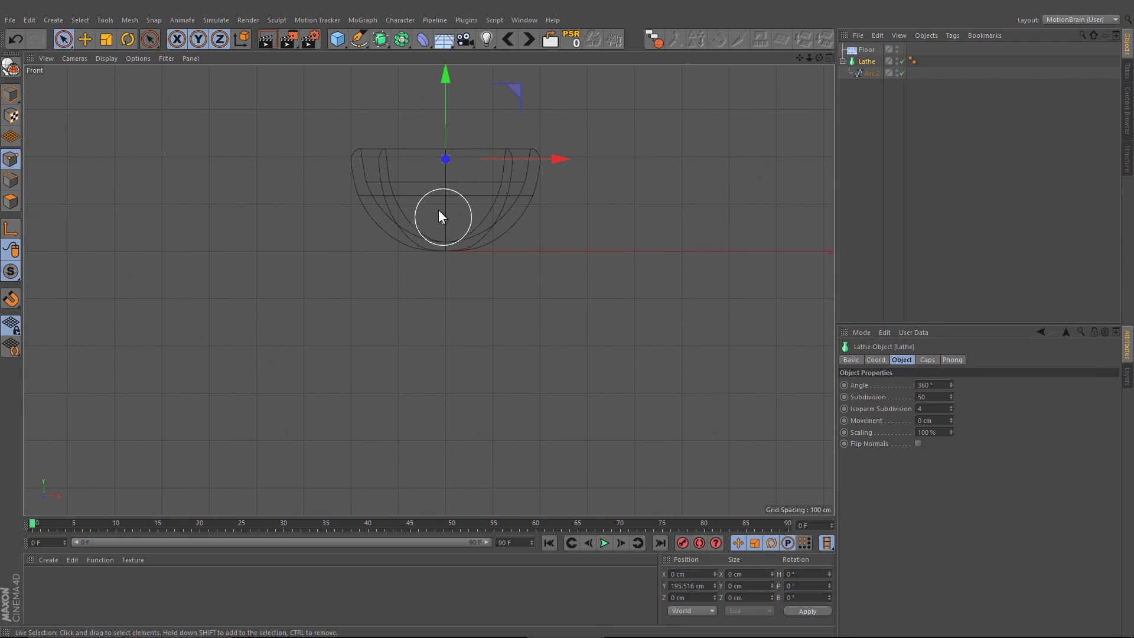
Add a Rigid Body simulation tag to the Lathe bowl and play the animation to test how it reacts with the floor.
middle_click(442, 219)
middle_click(310, 178)
alt+drag(434, 136, 832, 94)
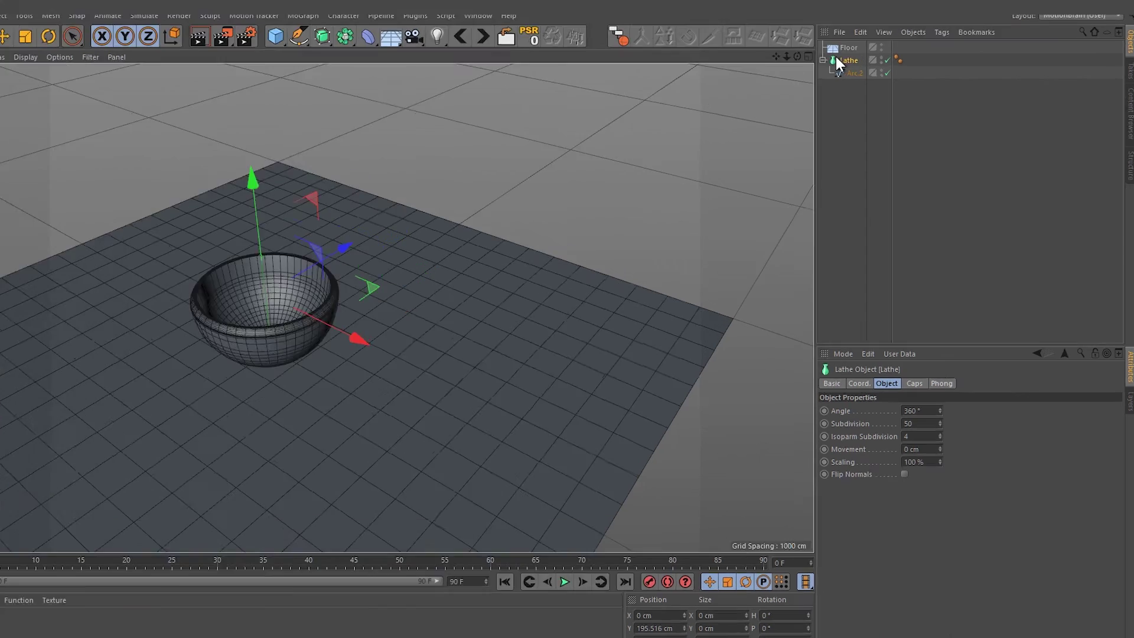
right_click(860, 61)
mouse_move(920, 162)
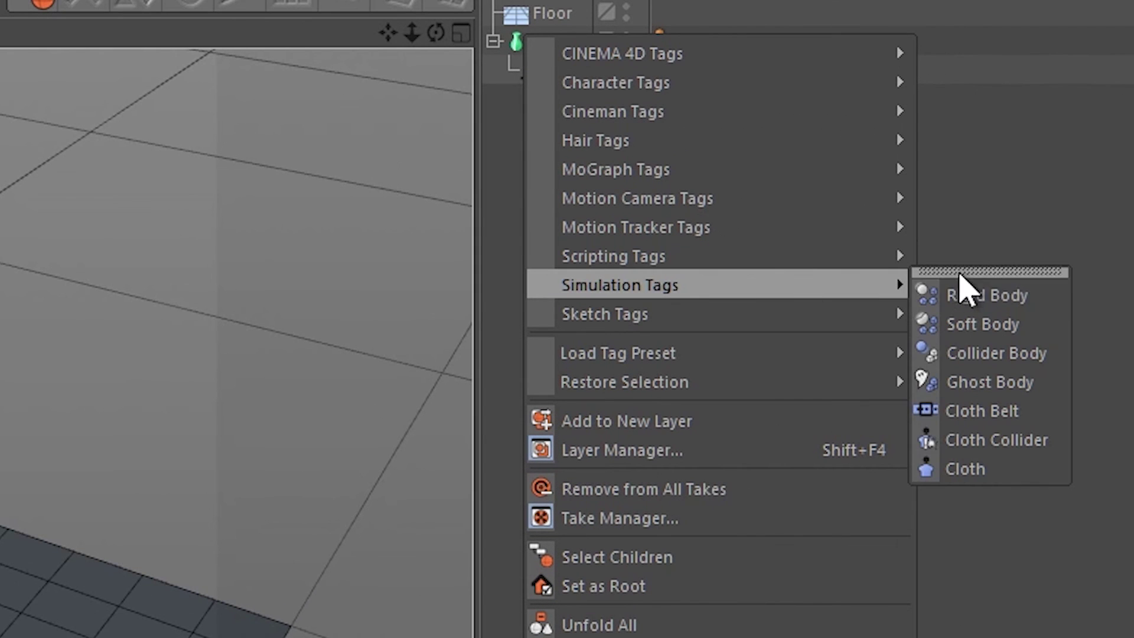
click(954, 295)
click(875, 153)
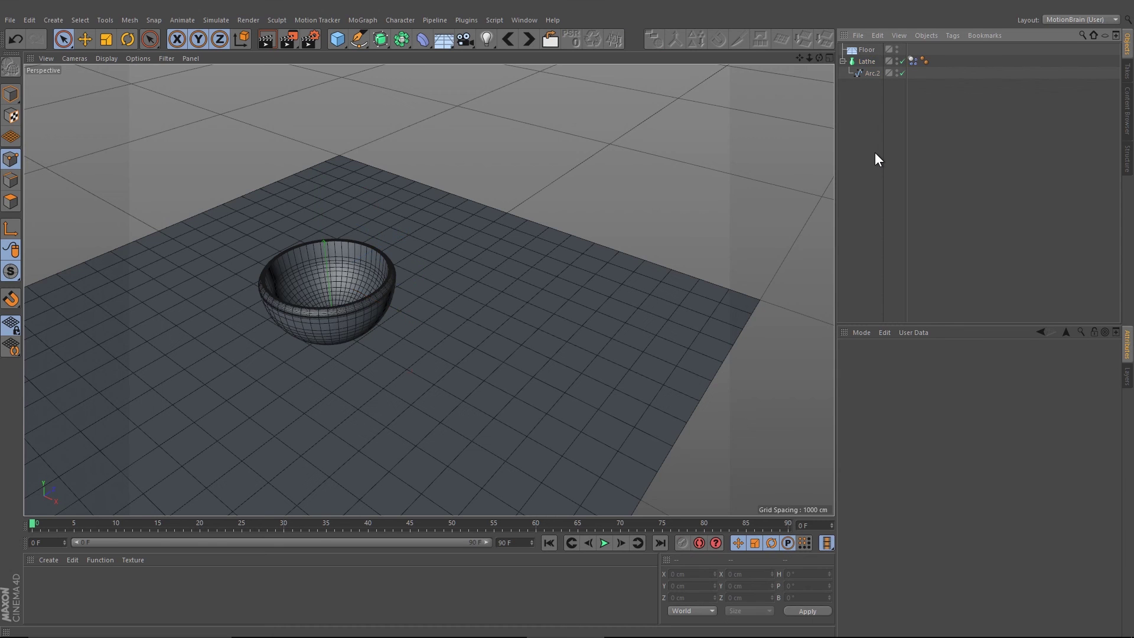
click(603, 541)
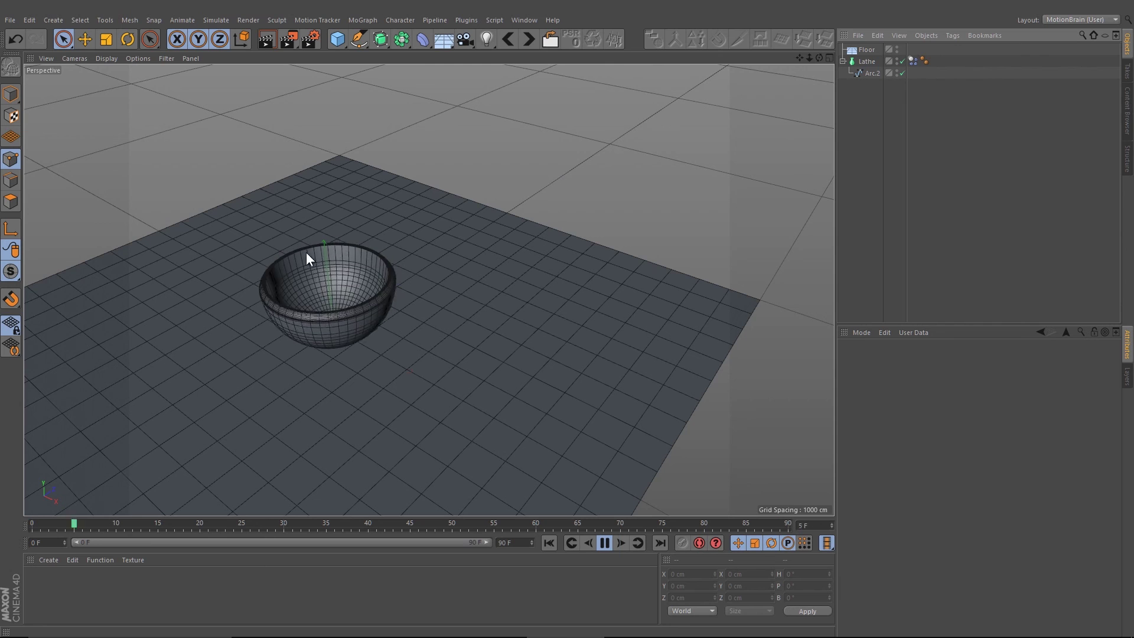
click(604, 549)
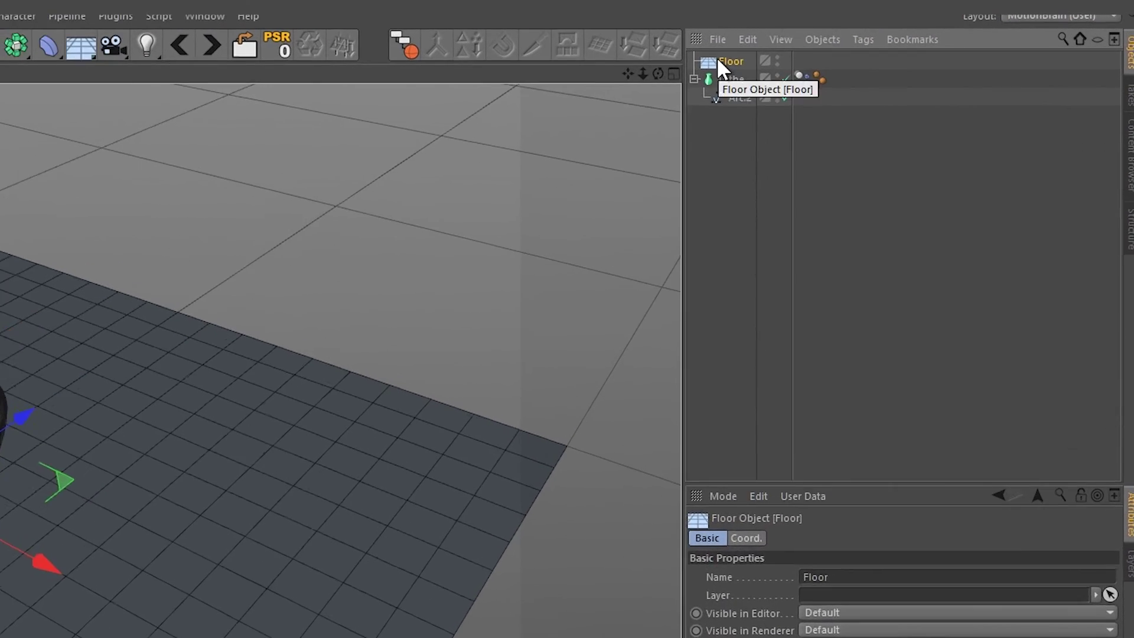
Add a Collider Body simulation tag to the Floor object.
right_click(858, 49)
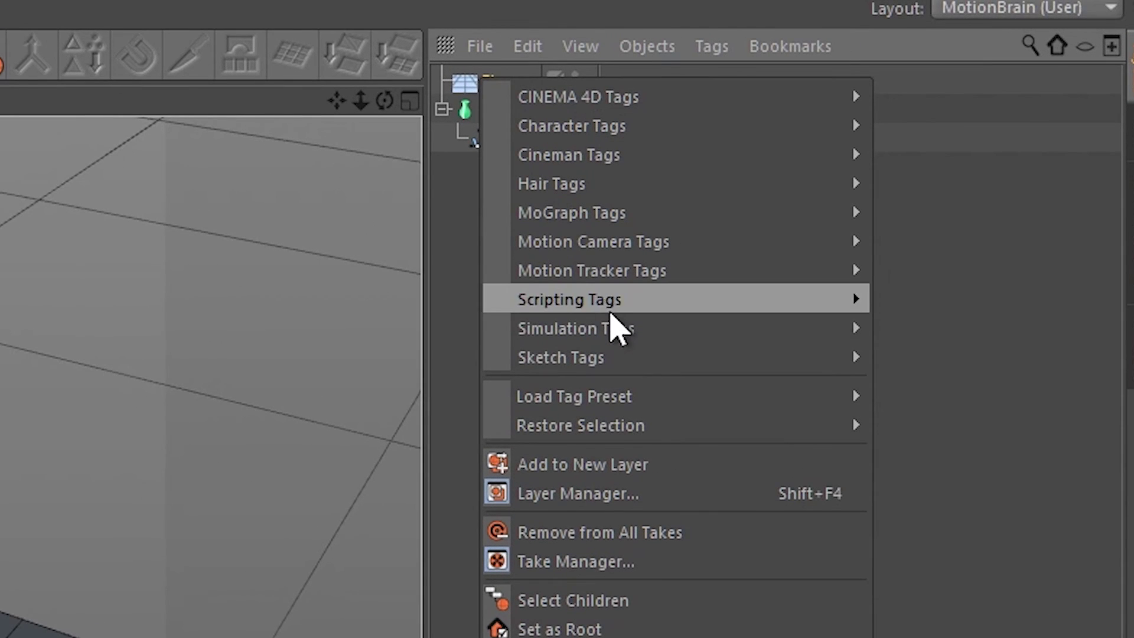
mouse_move(639, 306)
mouse_move(679, 332)
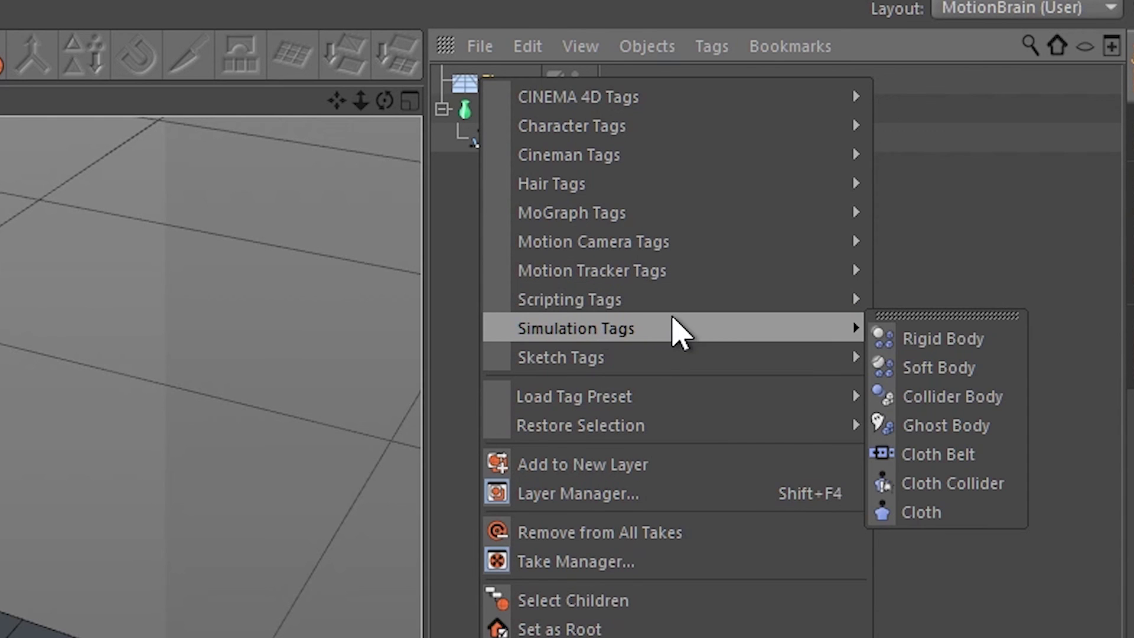
click(960, 397)
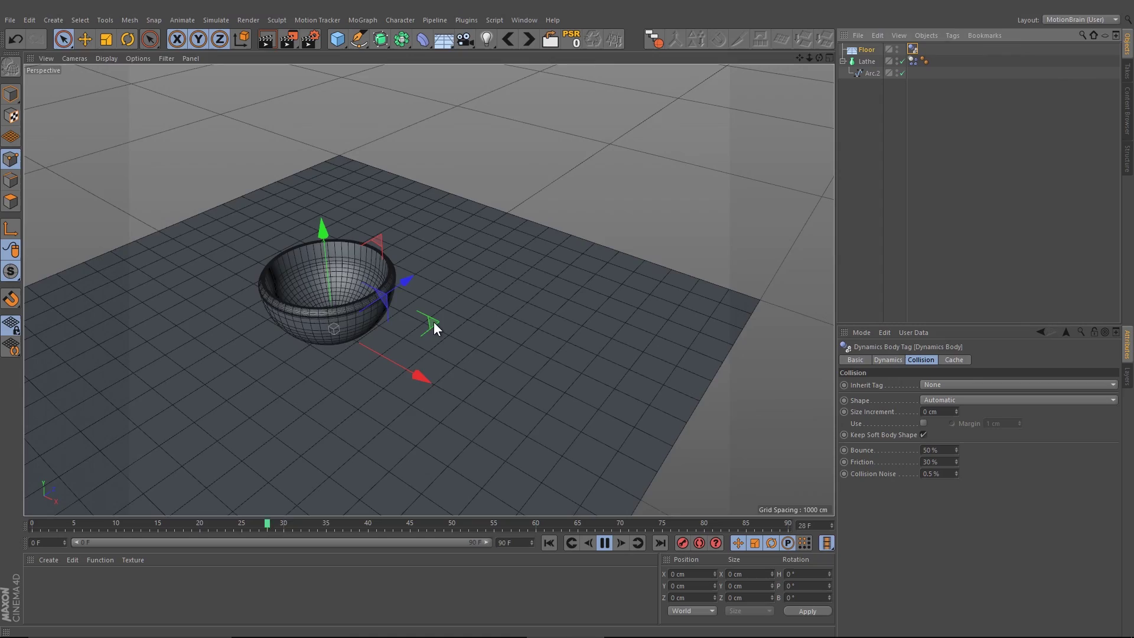
Preview-render the bowl on the floor in the perspective view, and clear the object selection.
mouse_move(416, 317)
alt+mouse_down()
mouse_move(472, 206)
mouse_move(530, 254)
mouse_move(391, 314)
mouse_move(370, 340)
mouse_move(413, 304)
mouse_move(403, 300)
alt+mouse_up()
alt+middle_drag(386, 296, 536, 258)
key(ctrl+r)
key(ctrl+r)
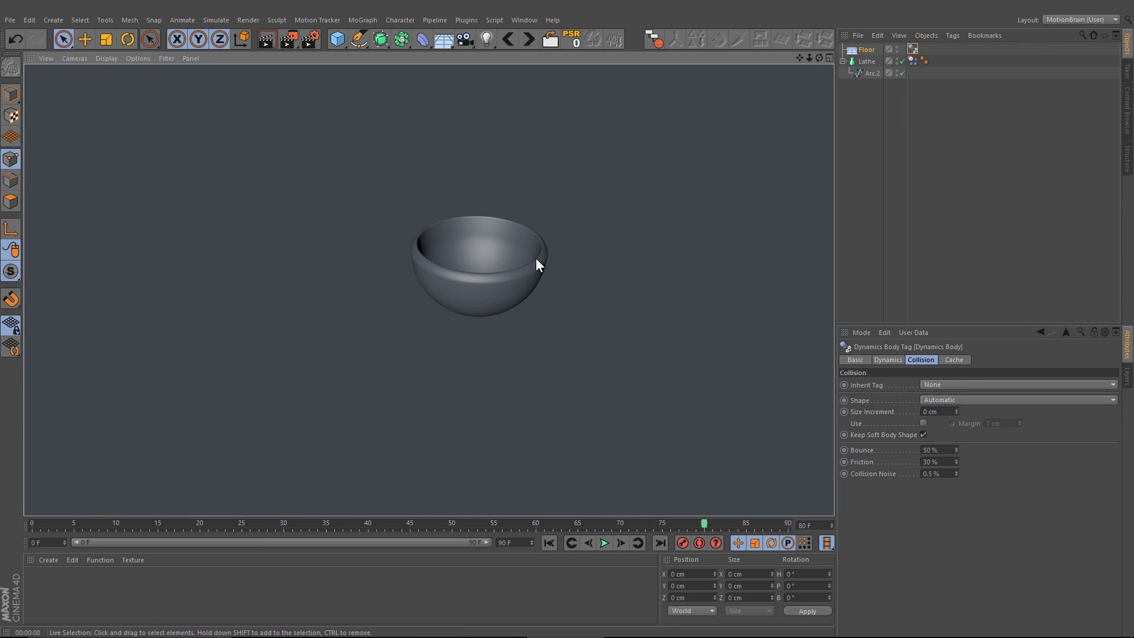
click(862, 126)
alt+drag(741, 157, 512, 165)
scroll(515, 178, up, 2)
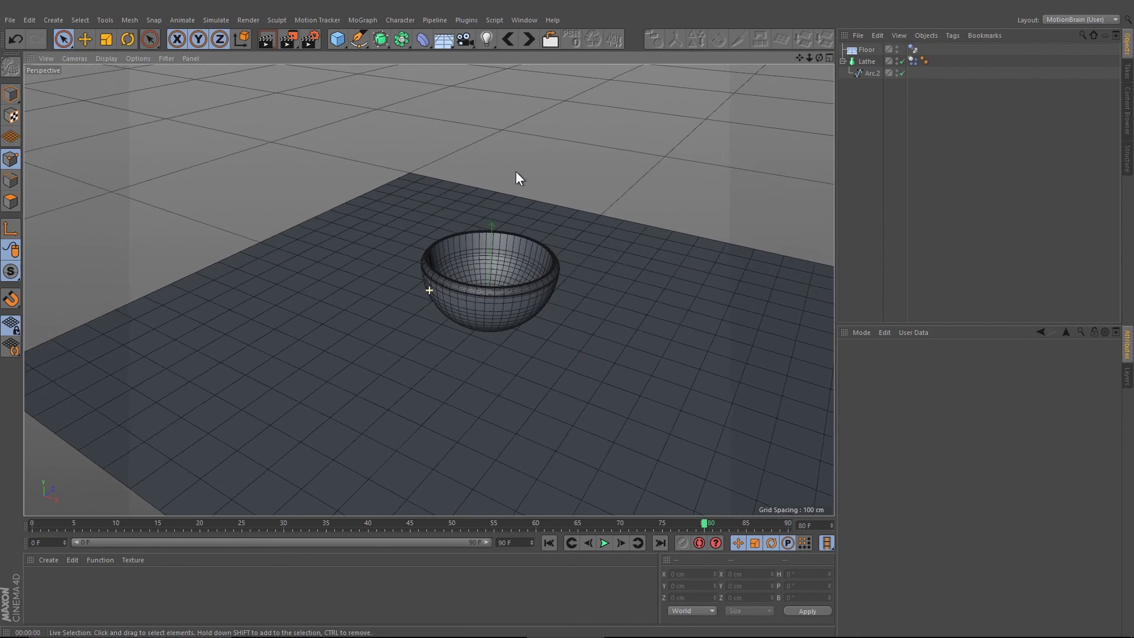
alt+middle_drag(516, 171, 476, 166)
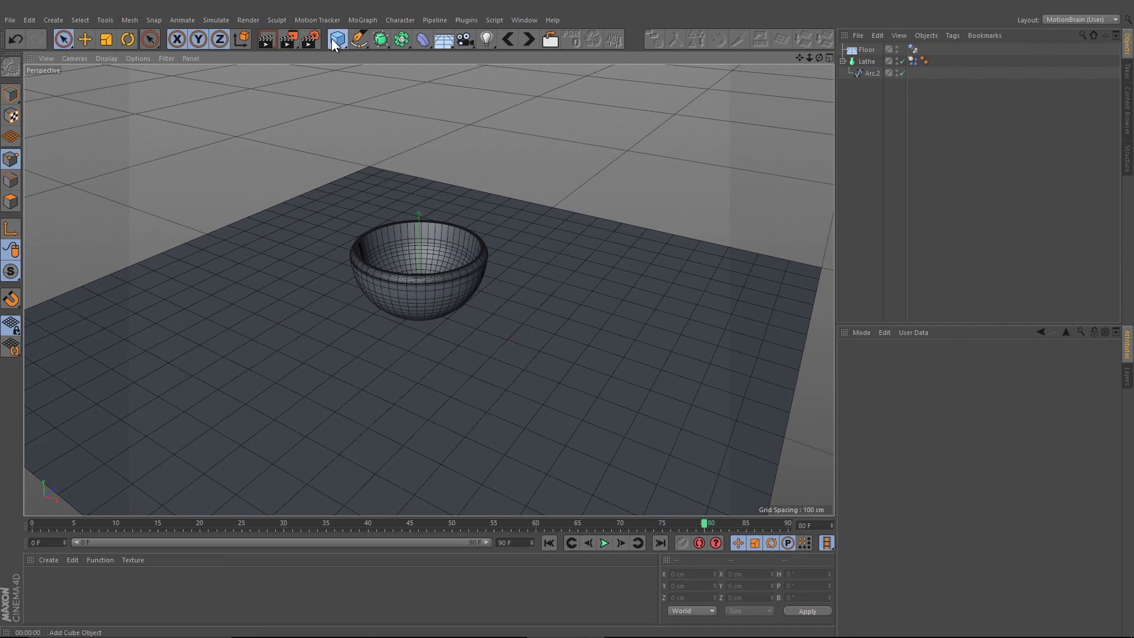
Add a Sphere primitive, deleting the unneeded cube, and raise the sphere above the bowl to about Y 440 cm in Model mode.
click(336, 39)
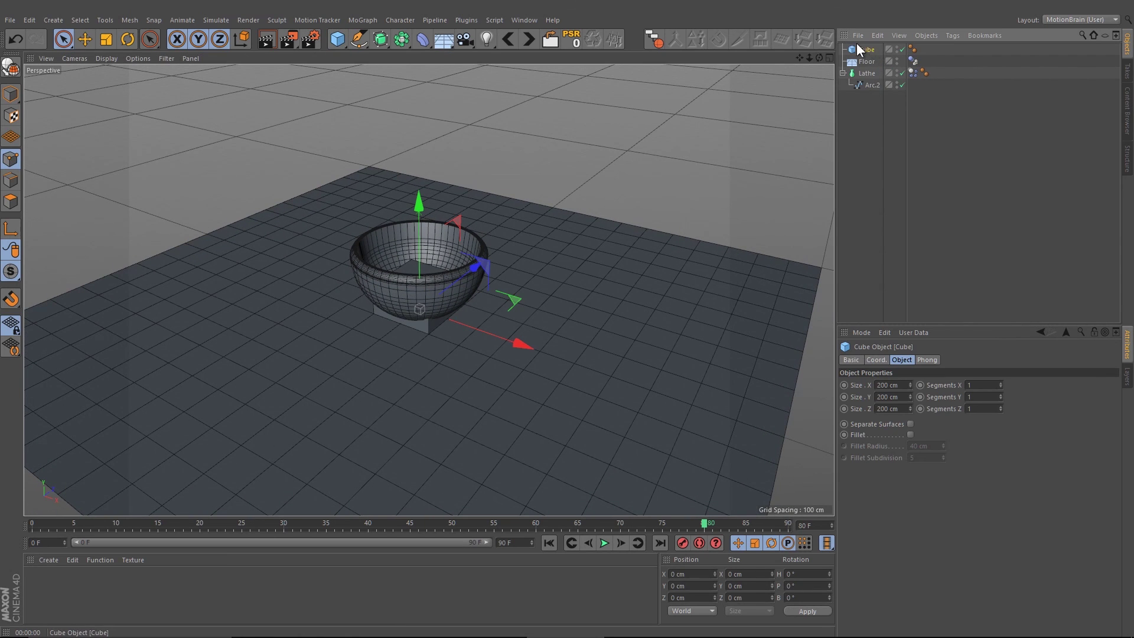
key(Delete)
click(336, 39)
click(584, 78)
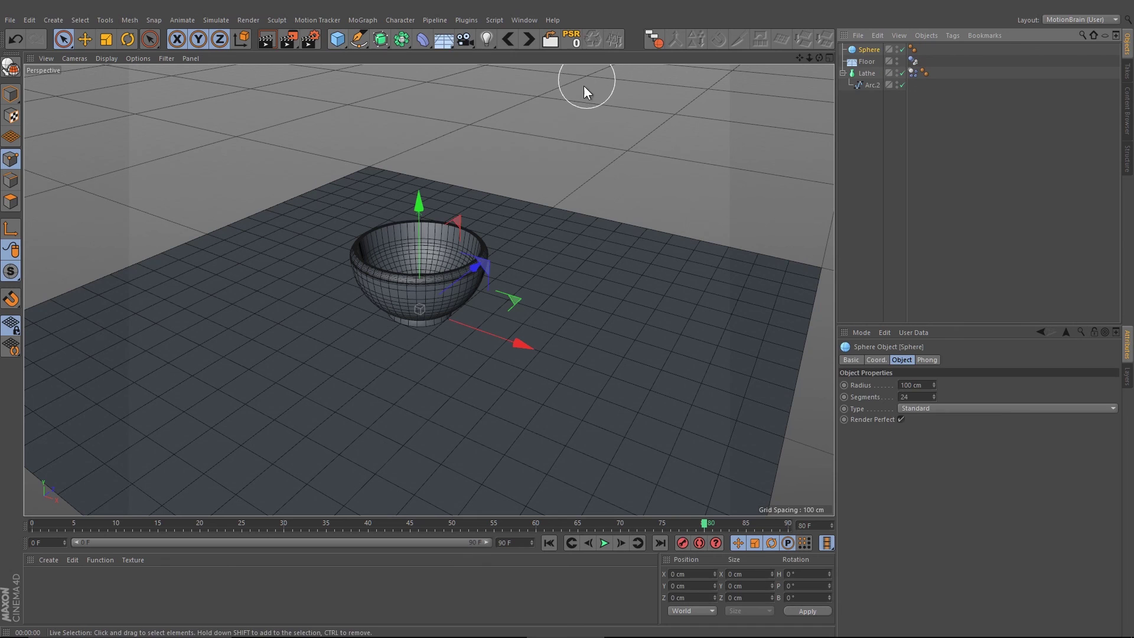
drag(438, 195, 414, 122)
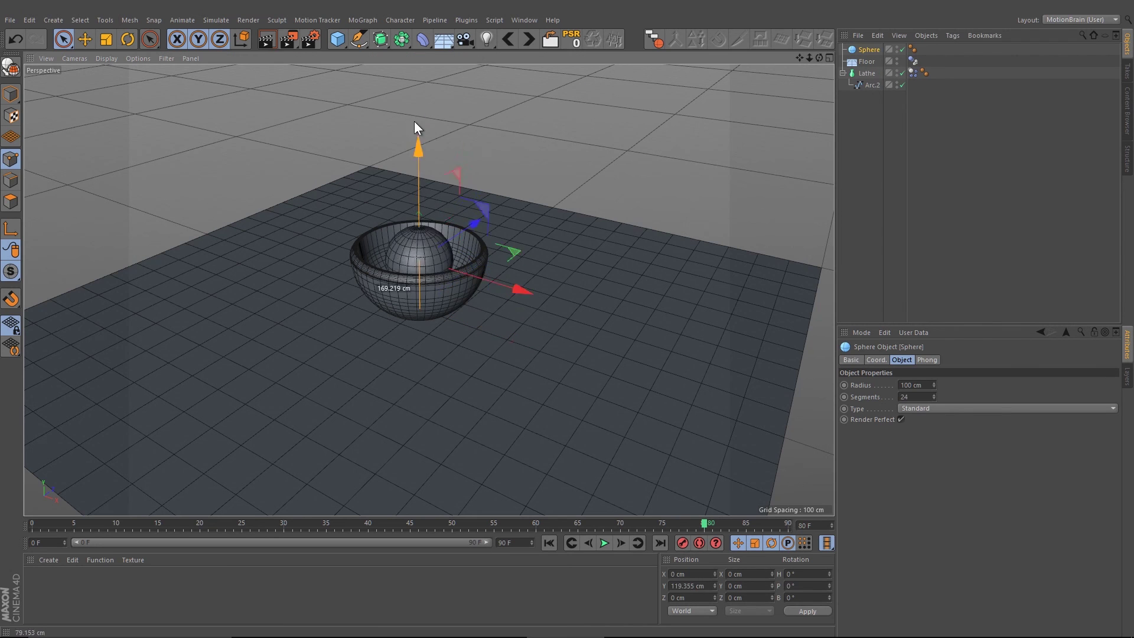
click(12, 95)
alt+middle_drag(228, 132, 229, 193)
Set the sphere's radius to 30 cm and raise it to about Y 770 cm above the bowl.
click(879, 163)
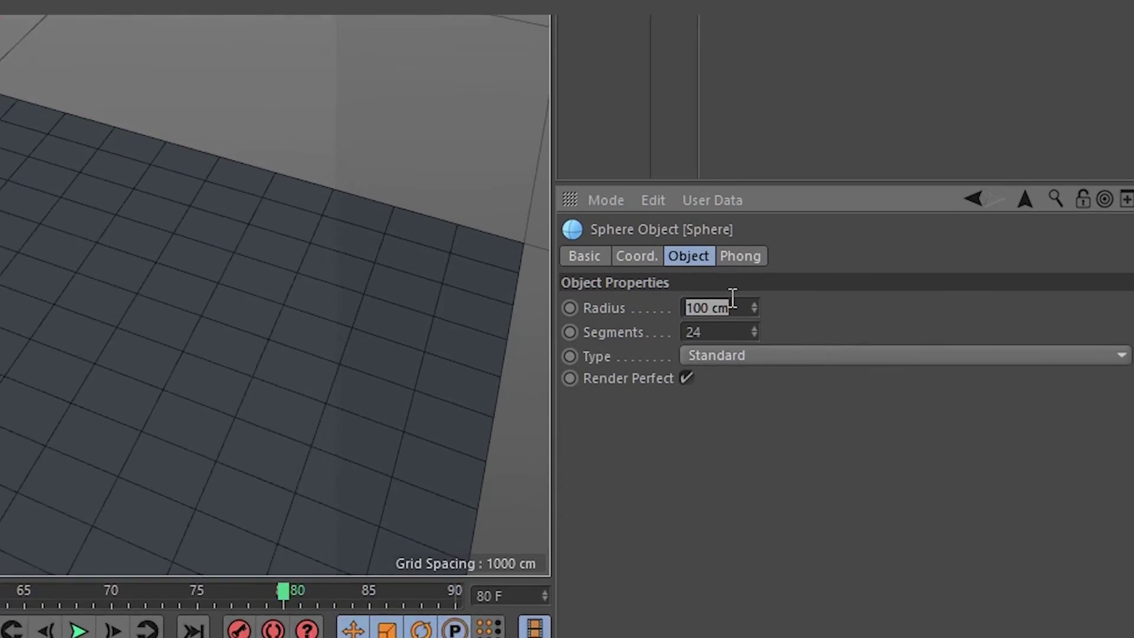
text(30)
key(Return)
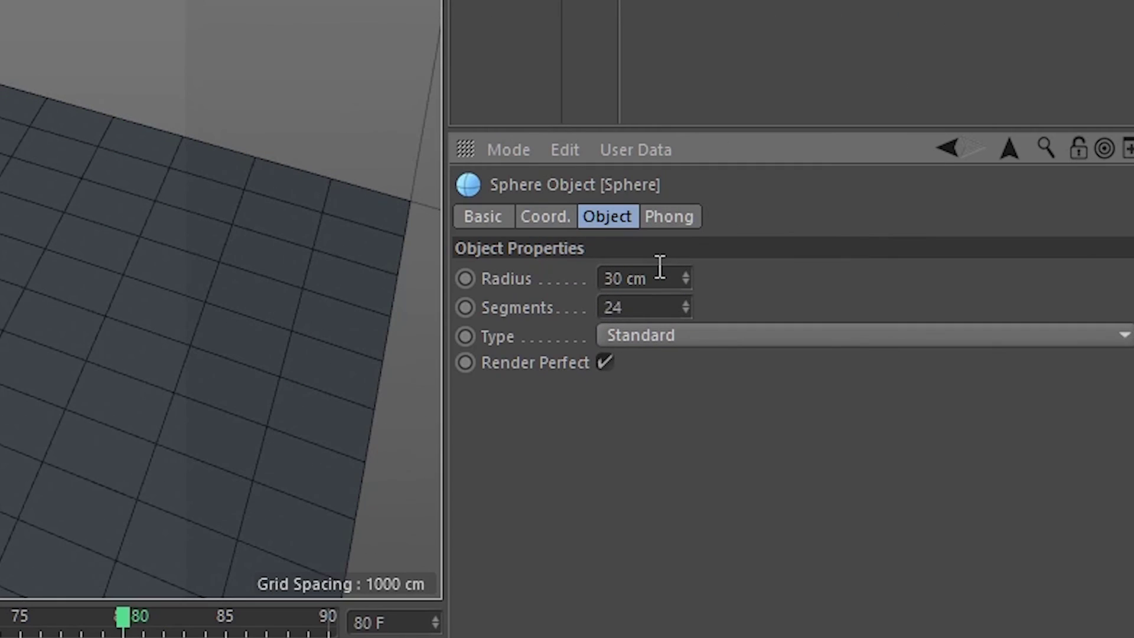
click(852, 212)
click(870, 51)
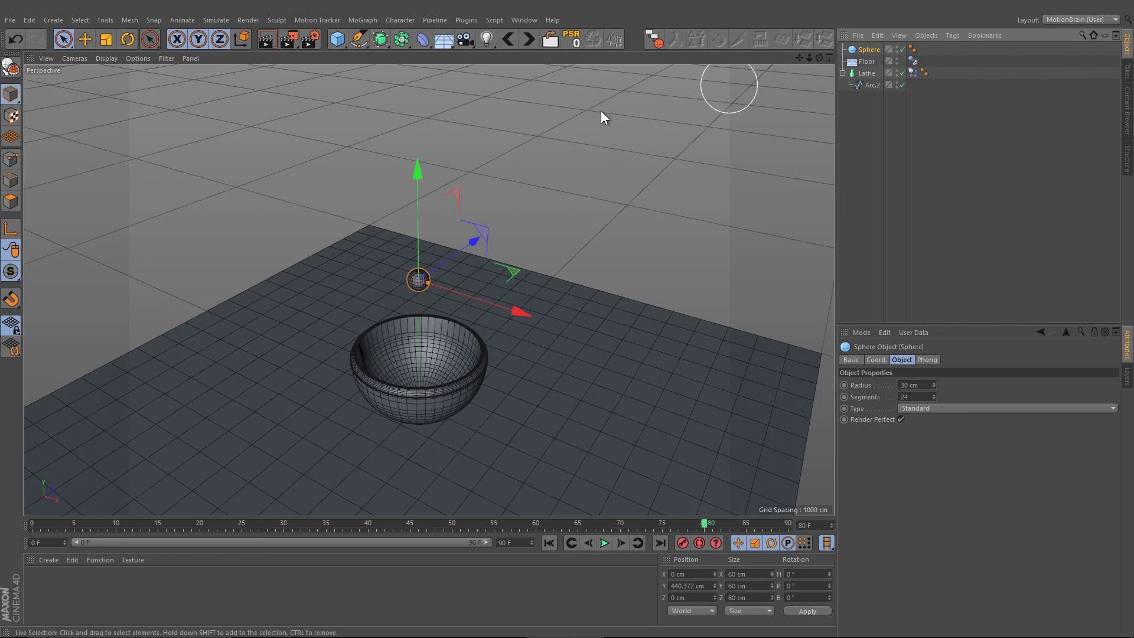
alt+middle_drag(519, 144, 533, 108)
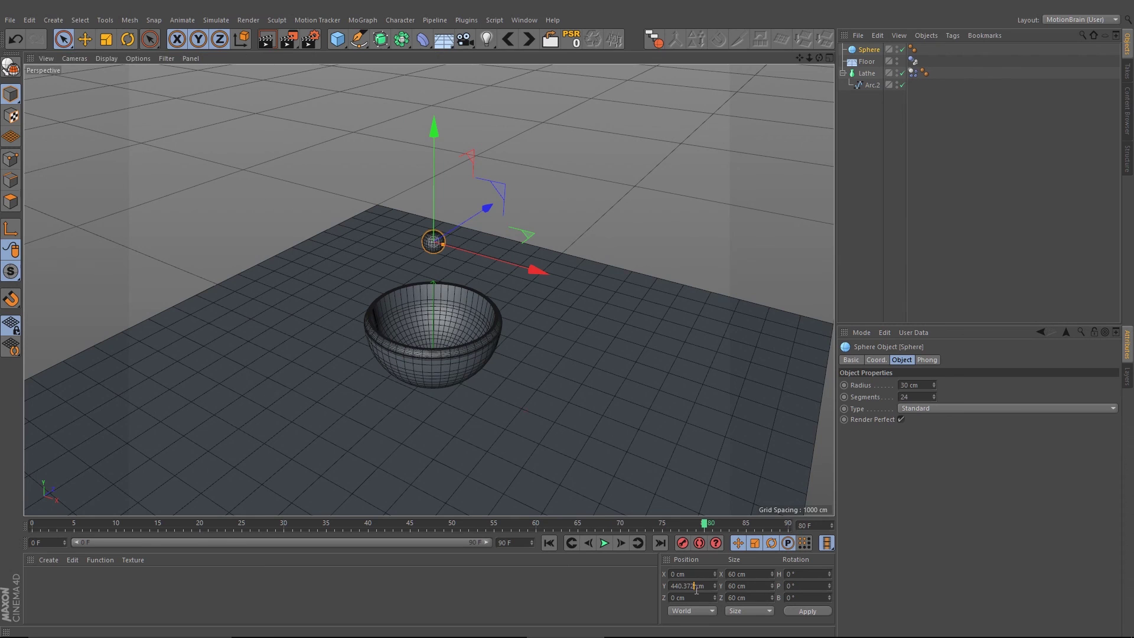
drag(434, 143, 435, 23)
alt+middle_drag(534, 95, 530, 203)
Add a Rigid Body simulation tag to the Sphere and clear the selection.
click(866, 51)
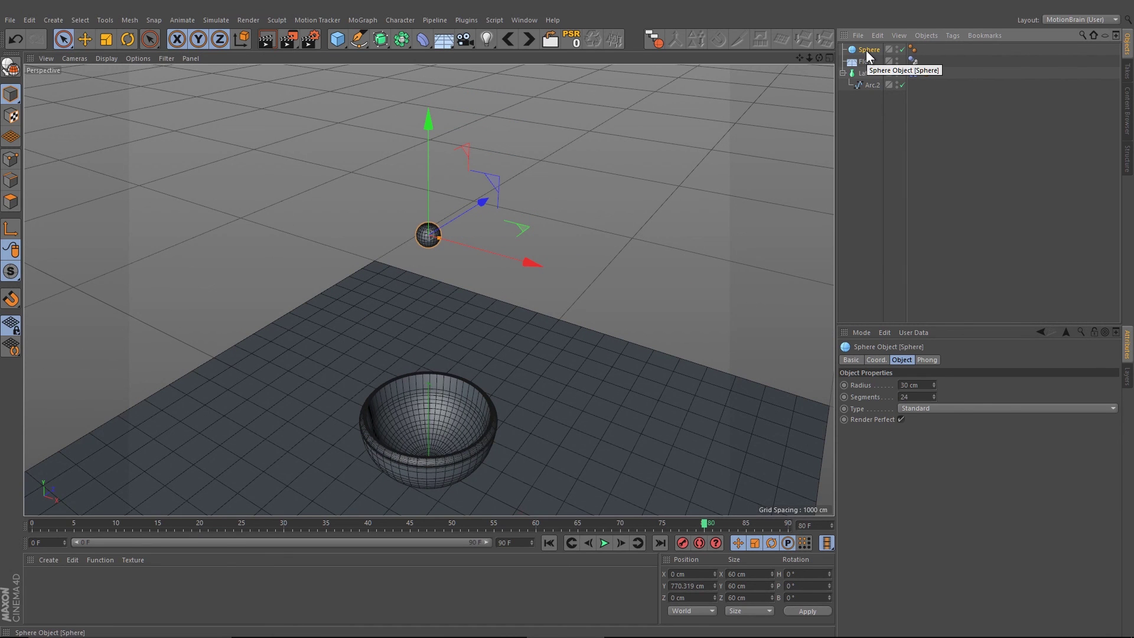
right_click(866, 51)
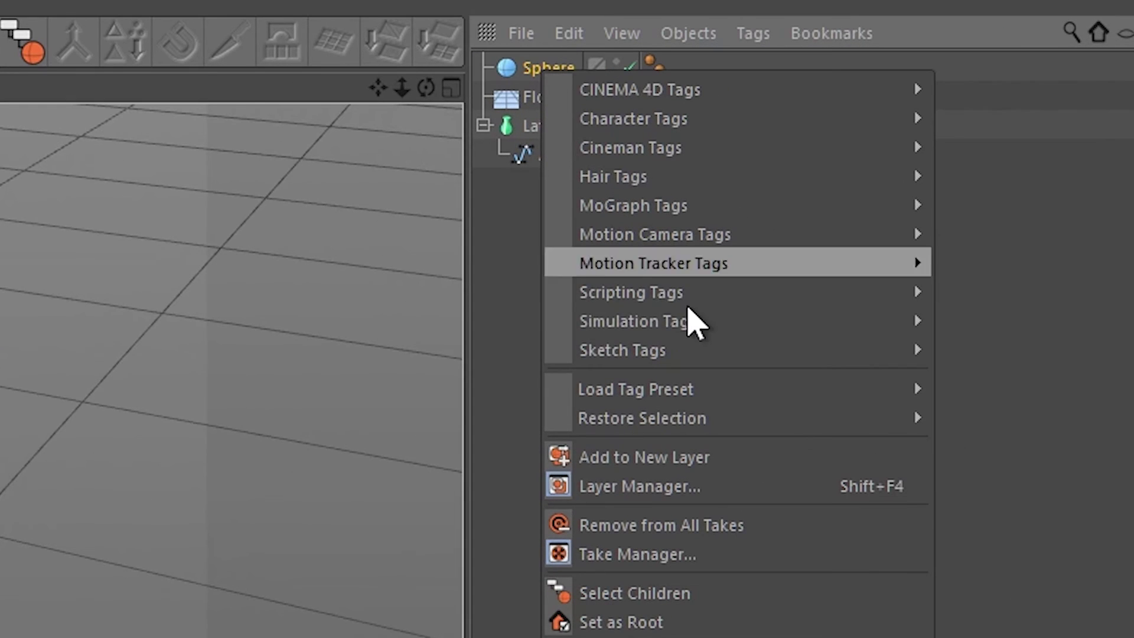
mouse_move(925, 145)
mouse_move(693, 324)
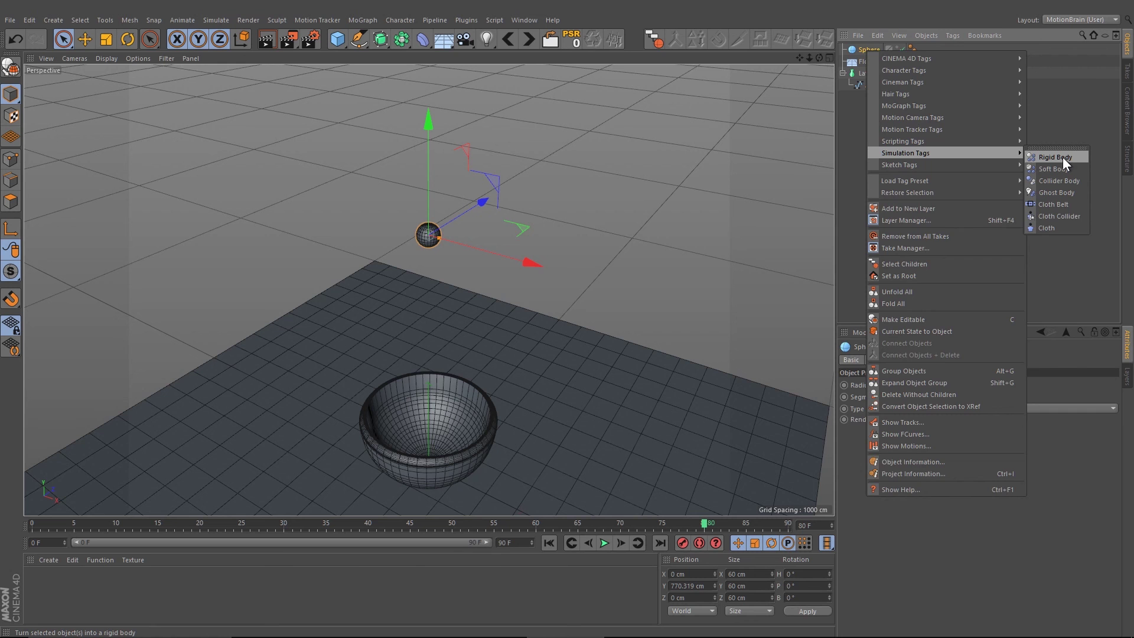
click(1021, 330)
click(478, 307)
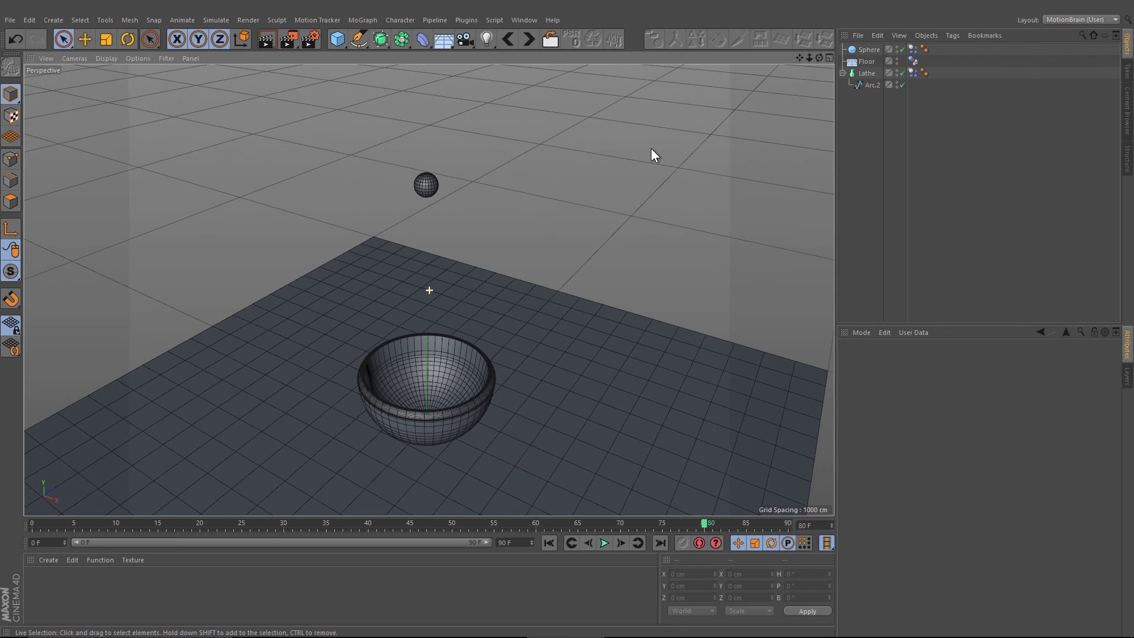
Play the simulation to check how the falling sphere collides with the bowl, and return to frame 0.
alt+middle_drag(647, 150, 637, 75)
click(608, 541)
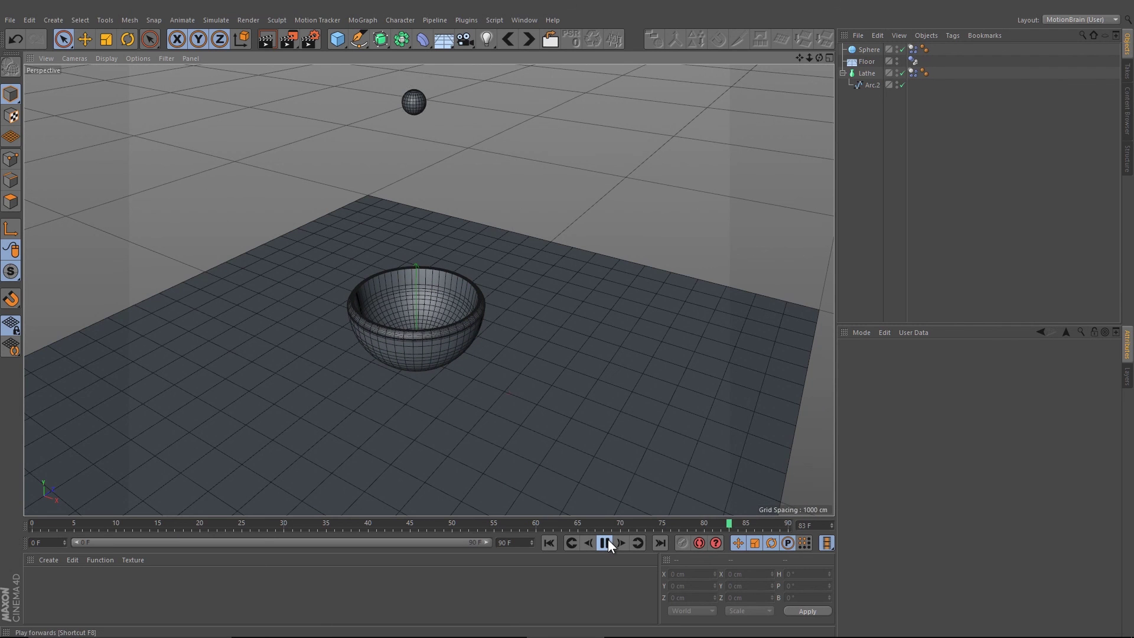
scroll(406, 307, up, 5)
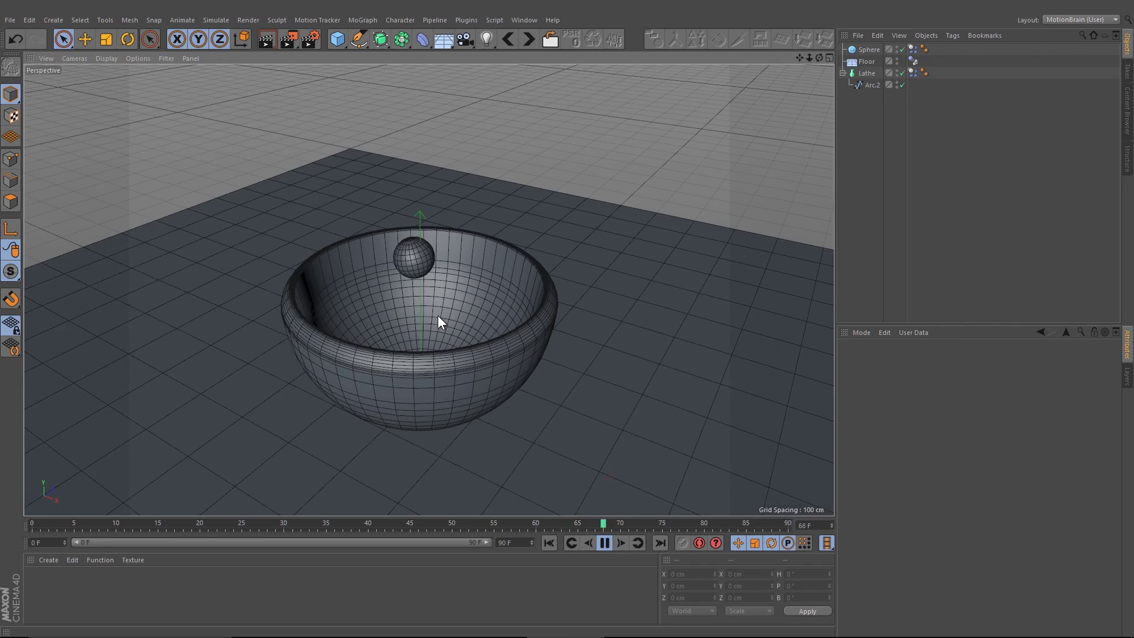
mouse_move(438, 315)
alt+mouse_down()
mouse_move(449, 283)
mouse_move(426, 299)
alt+mouse_up()
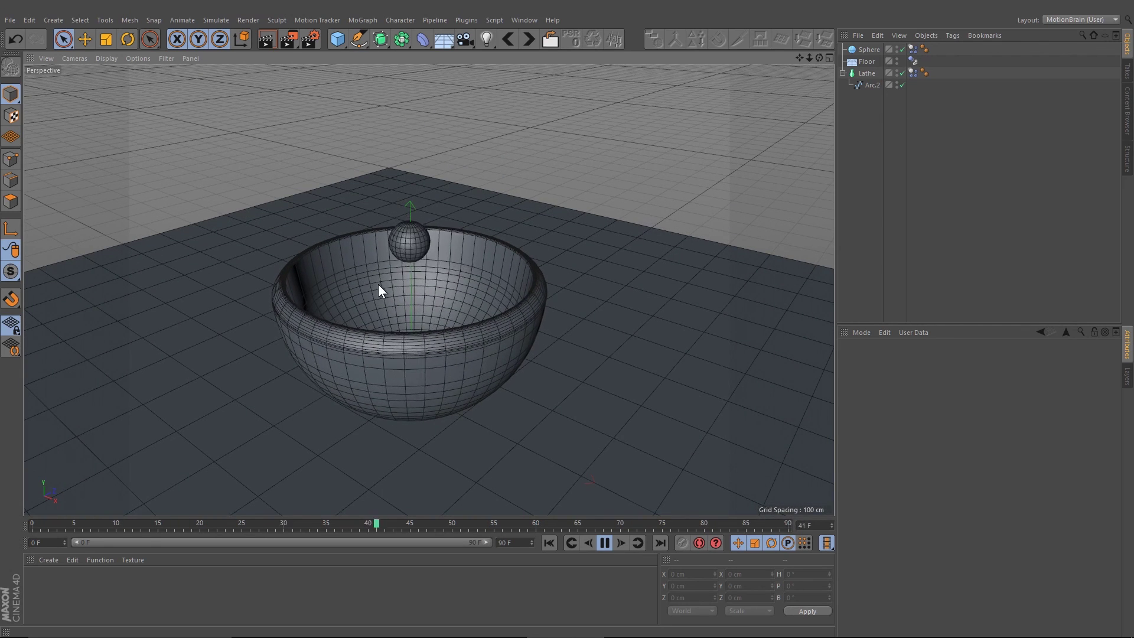
alt+drag(509, 315, 543, 301)
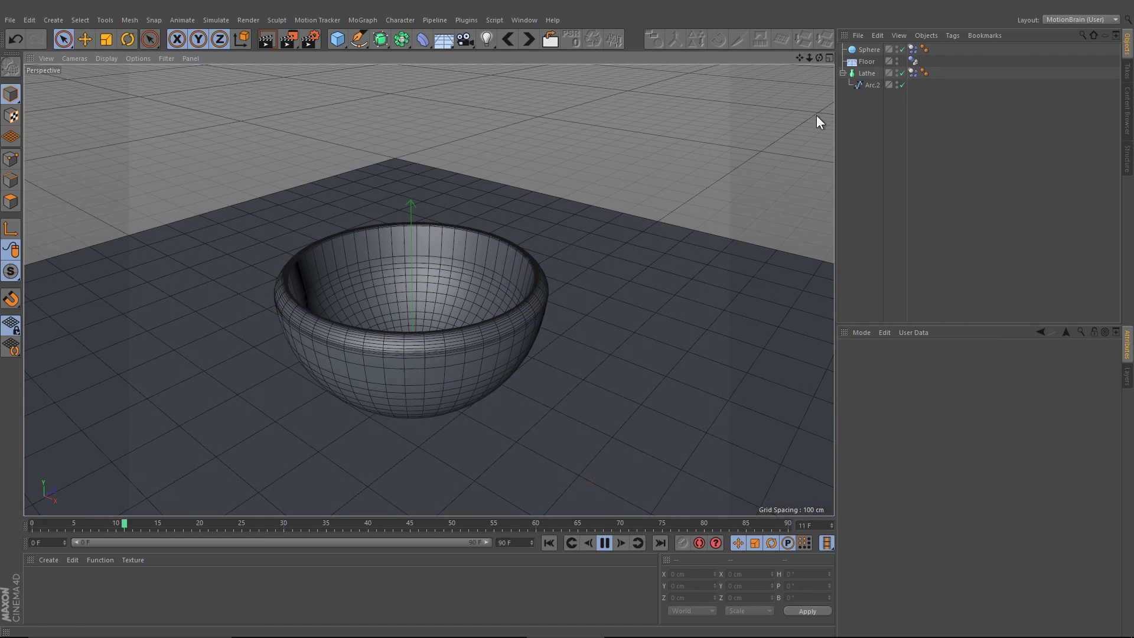
click(548, 543)
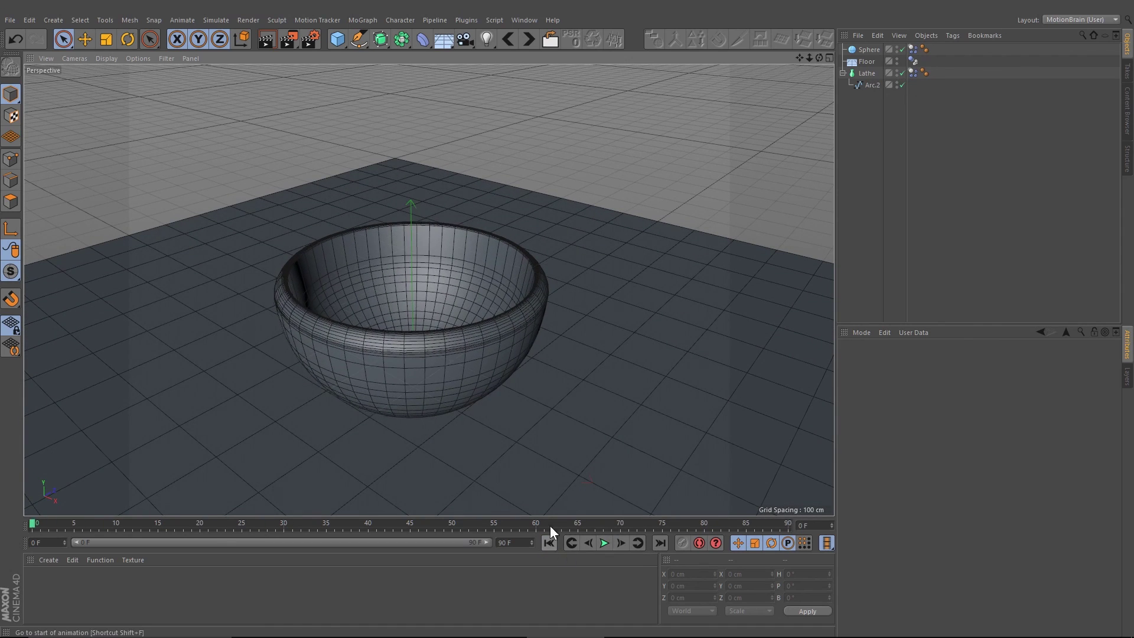
Set the collision shape of the Lathe's Dynamics Body tag to Moving Mesh.
click(913, 72)
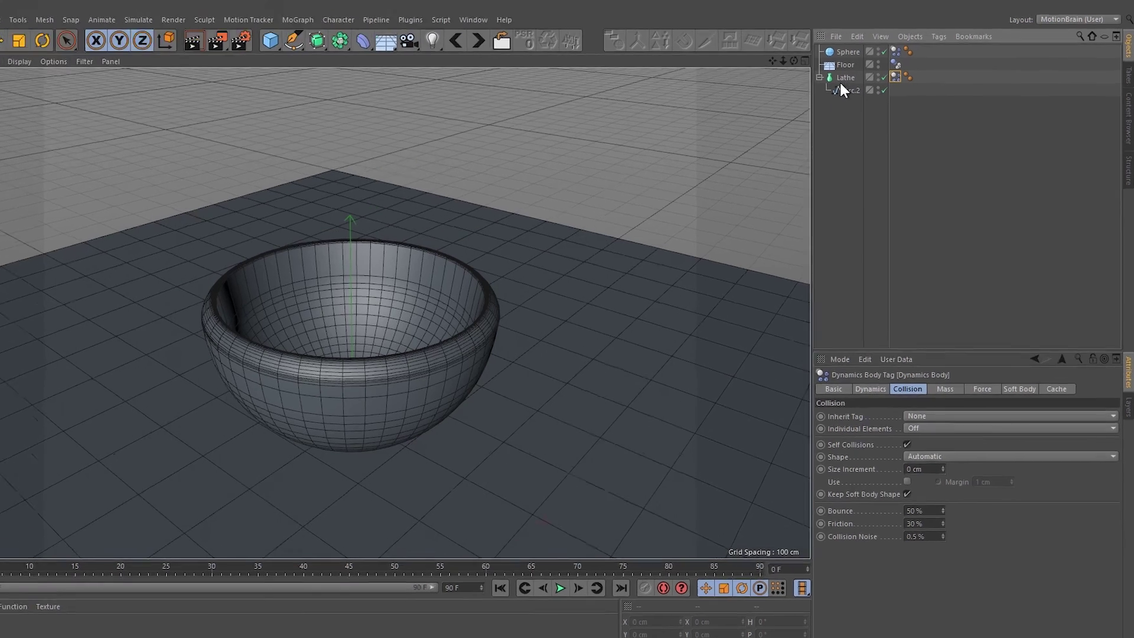
click(864, 73)
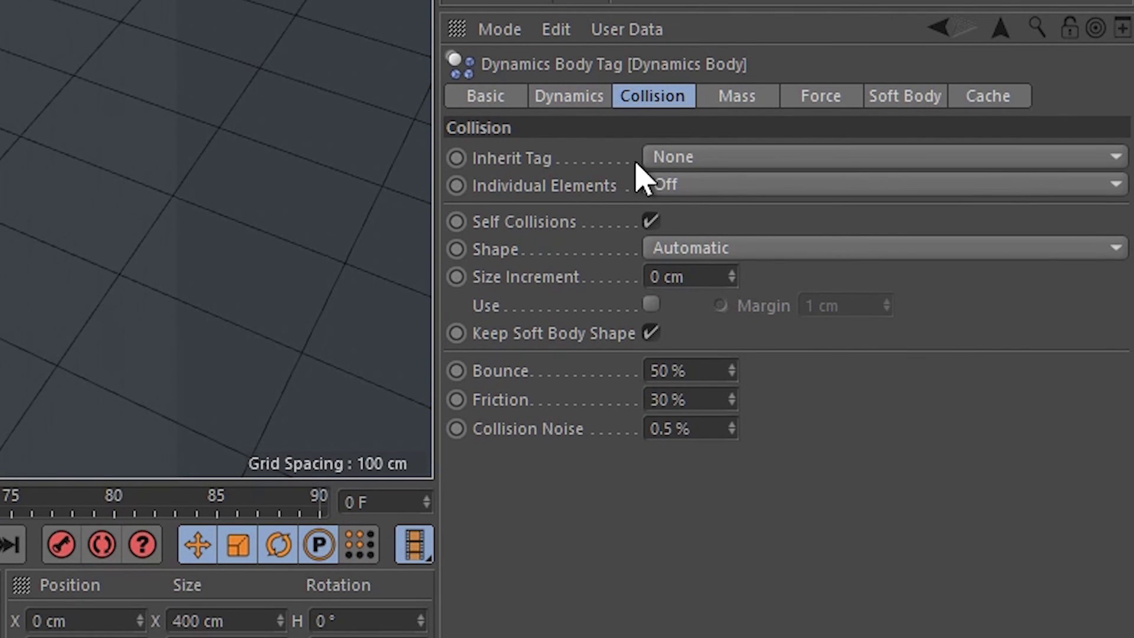
click(697, 251)
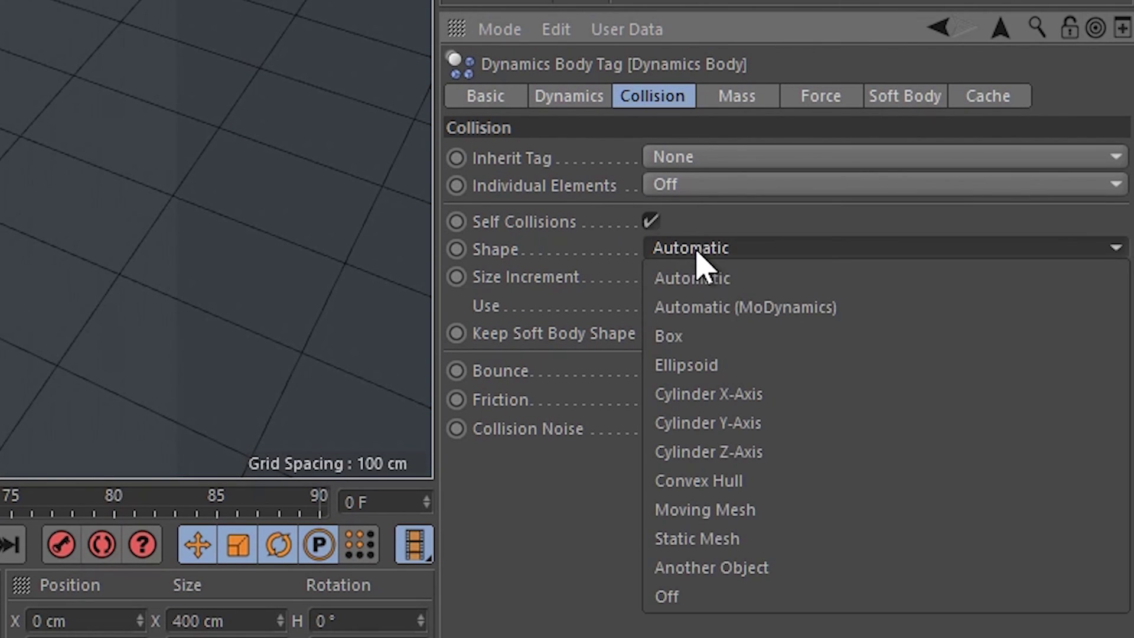
click(721, 511)
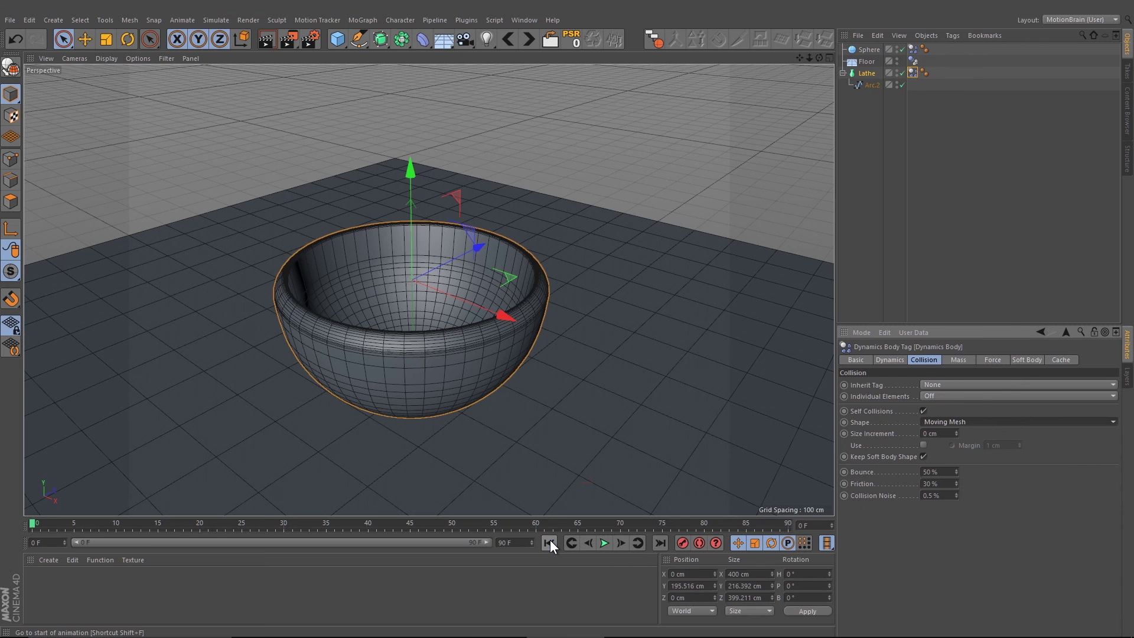
Replay the simulation from frame 0 to check how the sphere lands inside the bowl, and rewind to the start.
scroll(632, 366, down, 5)
scroll(601, 487, down, 4)
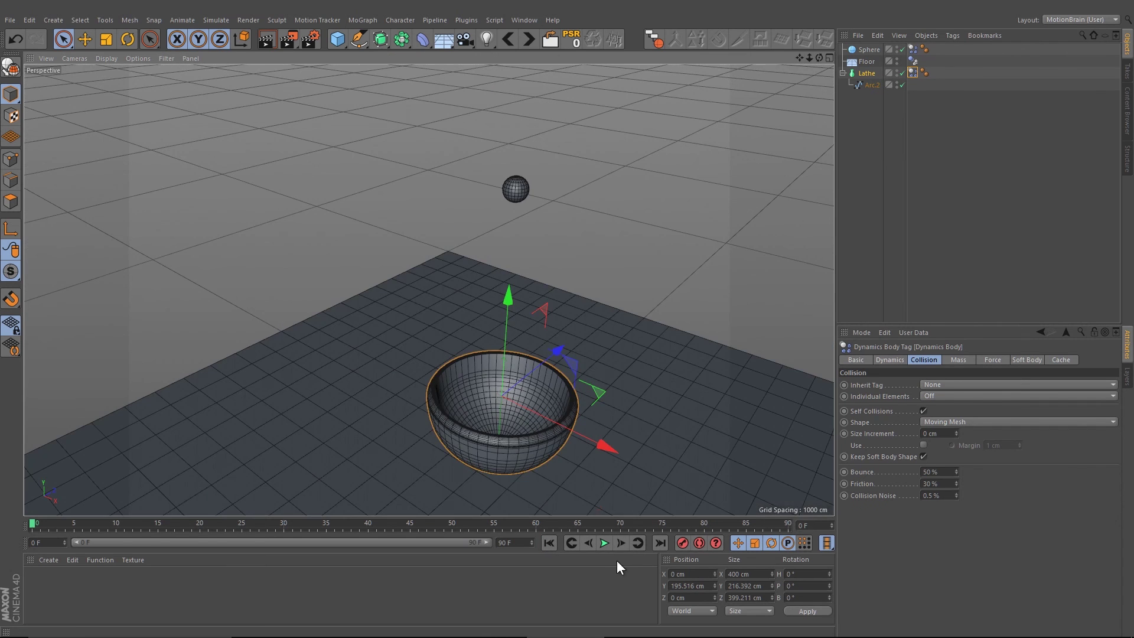
click(604, 543)
scroll(636, 339, up, 6)
scroll(505, 336, up, 2)
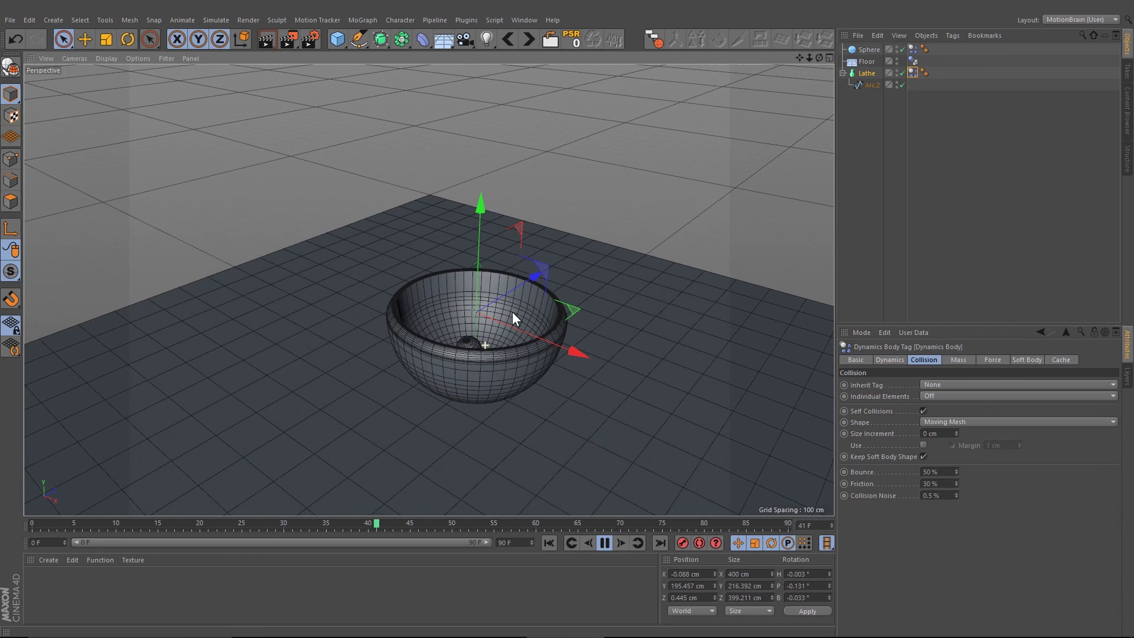
alt+drag(514, 311, 493, 348)
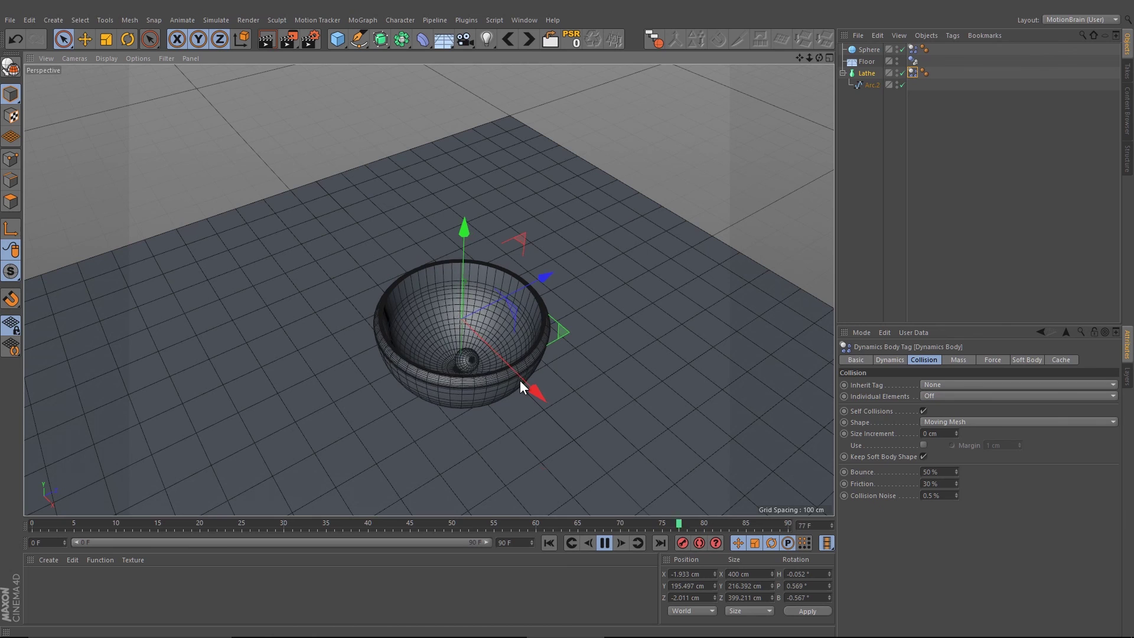
click(604, 547)
click(549, 543)
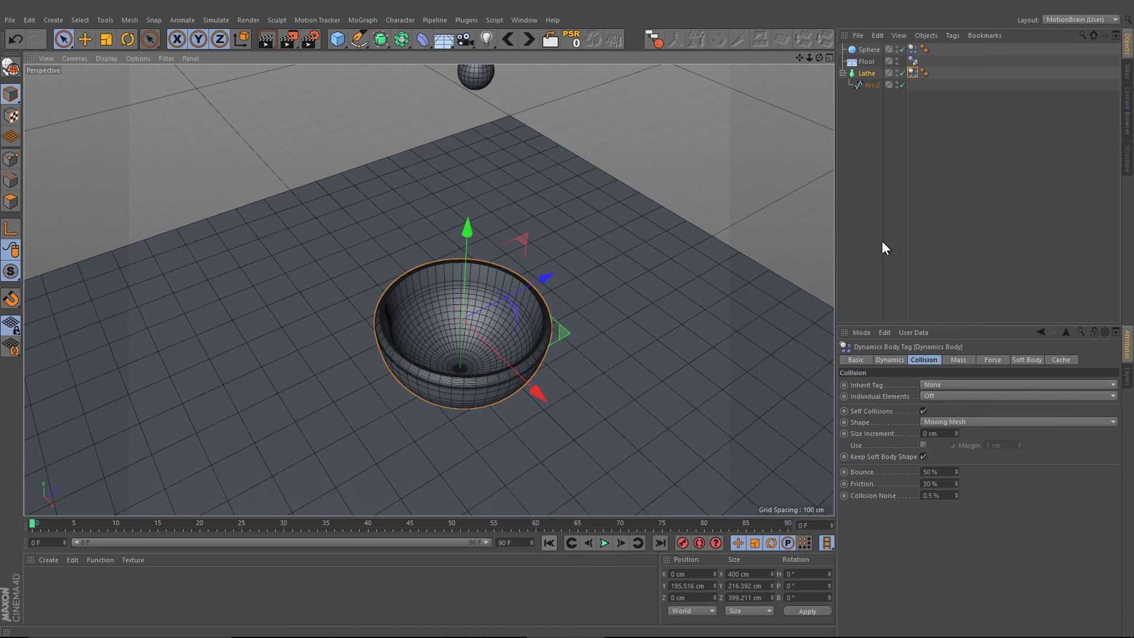
Duplicate the Sphere three times upward to form a vertical stack above the bowl, with the highest copy at about Y 1128 cm.
click(803, 224)
alt+drag(751, 233, 499, 239)
click(875, 51)
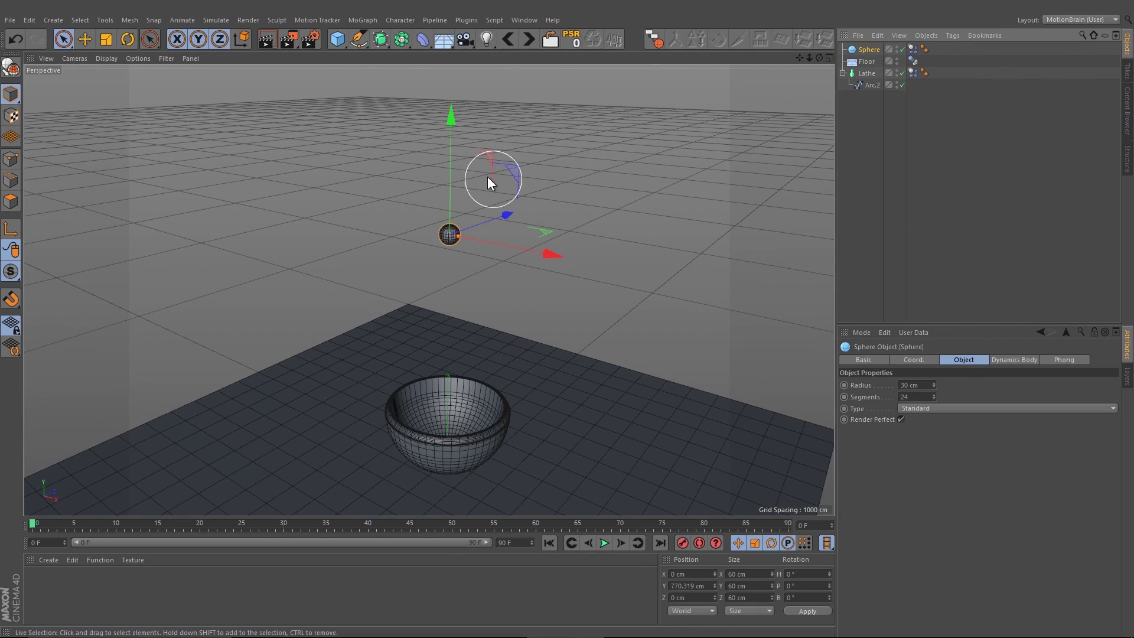
ctrl+drag(452, 172, 452, 46)
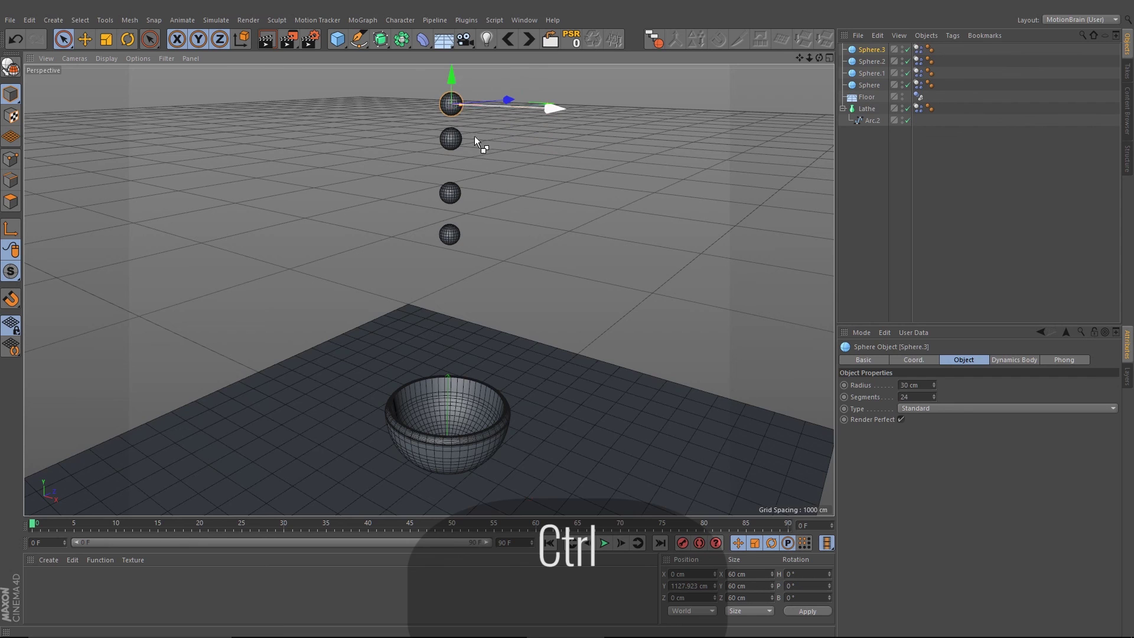
Test-play the stacked spheres dropping into the bowl, and undo the sphere duplicates.
click(605, 543)
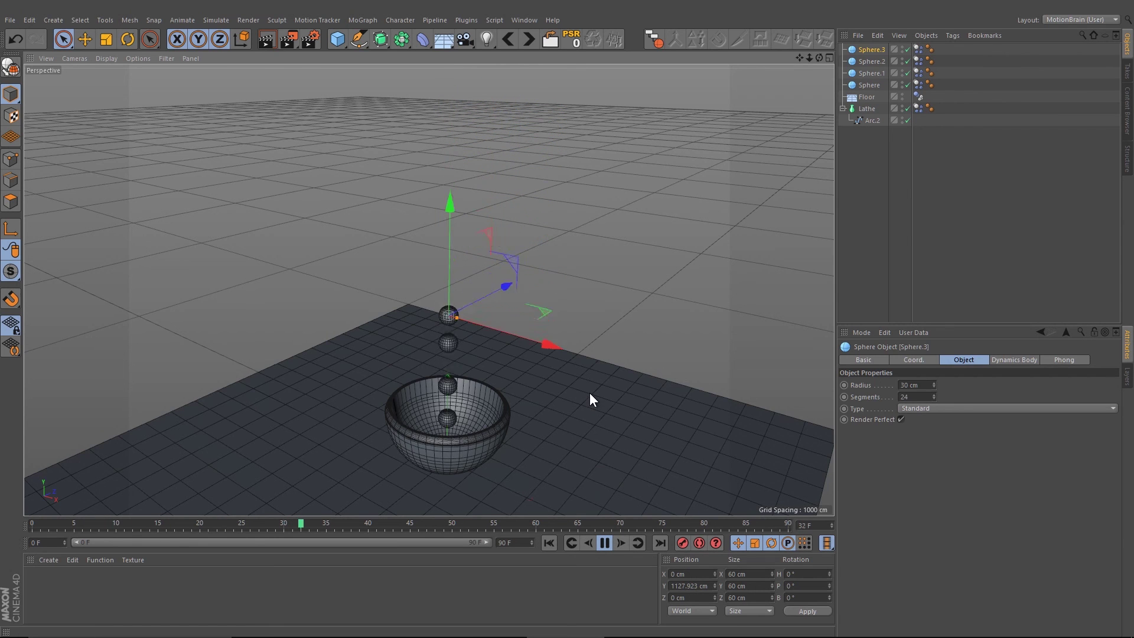
click(604, 543)
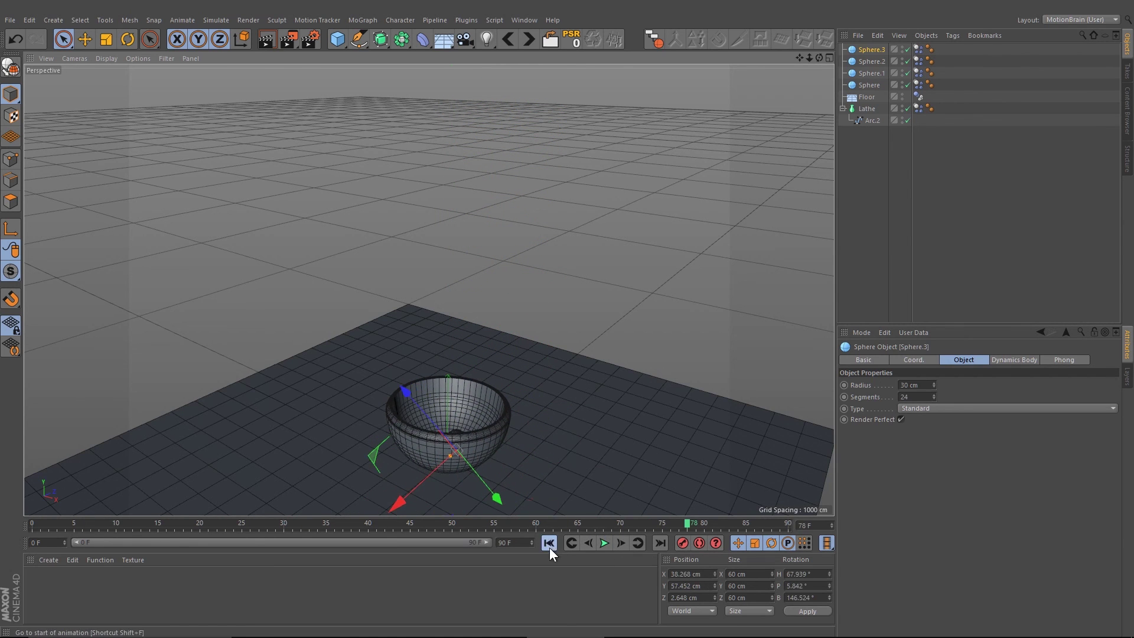
click(549, 543)
key(ctrl+z)
key(ctrl+z)
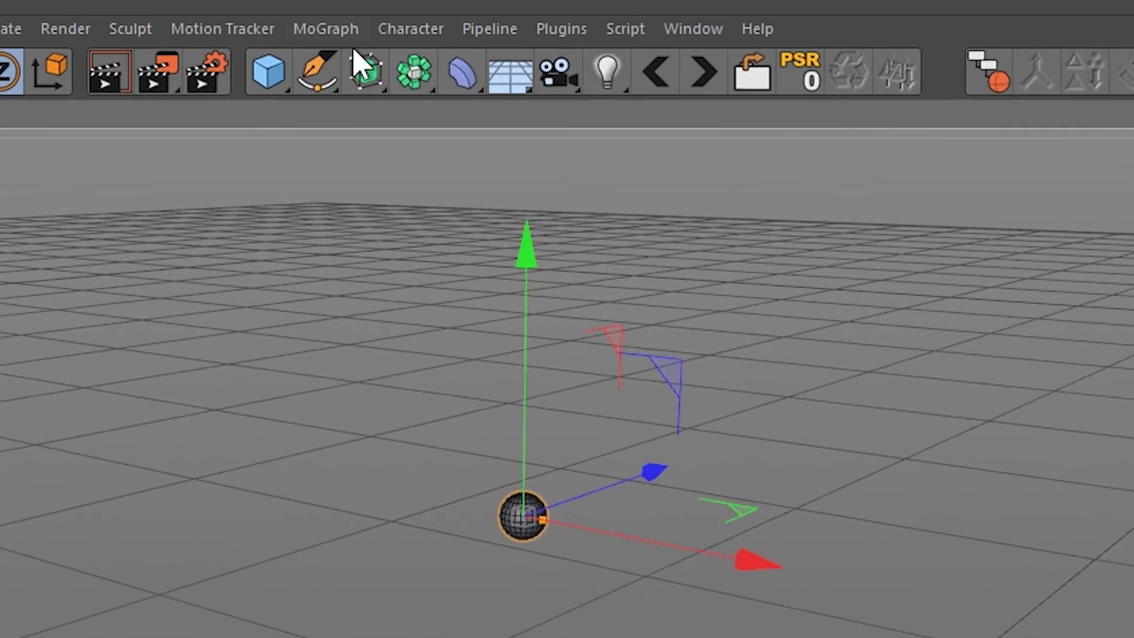
Add a MoGraph Cloner and nest the Sphere inside it as its child.
click(367, 20)
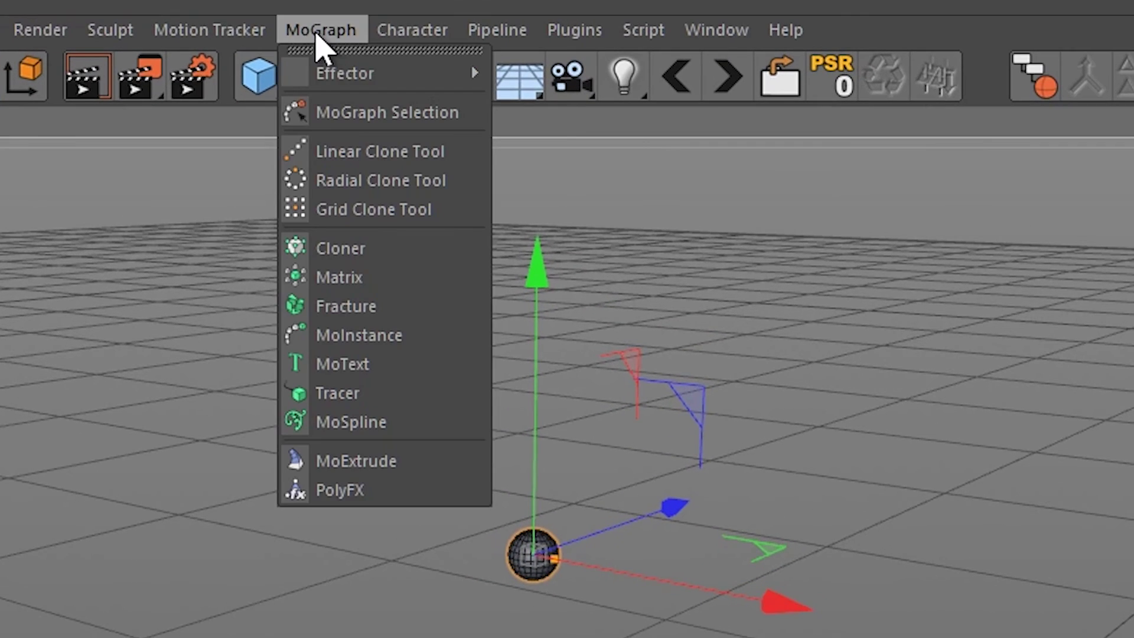
click(339, 248)
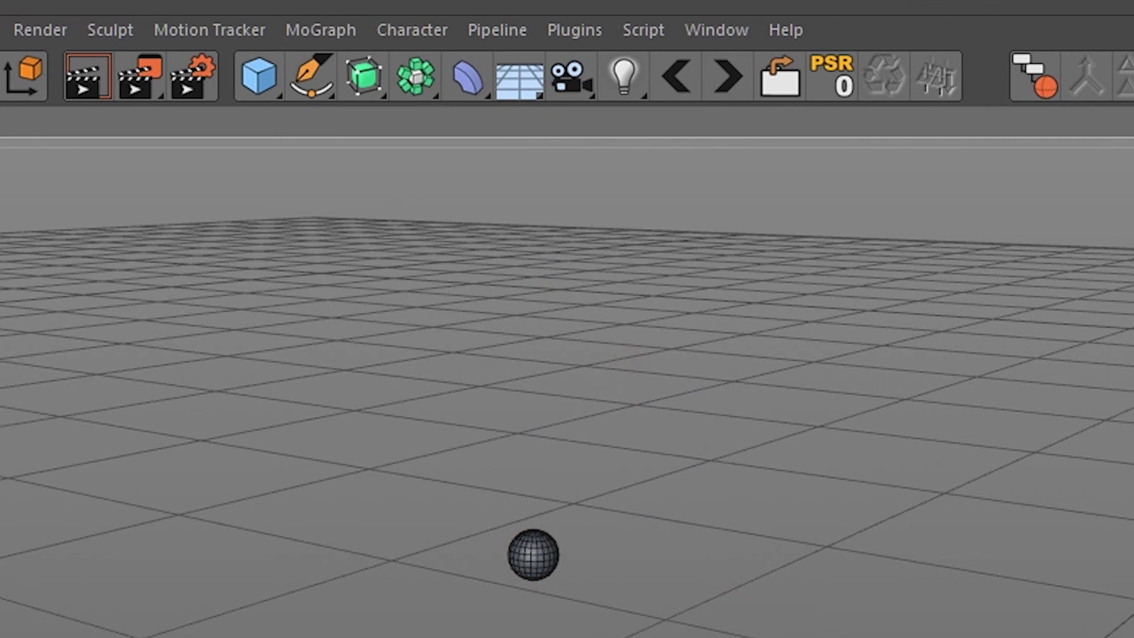
alt+middle_drag(634, 258, 629, 198)
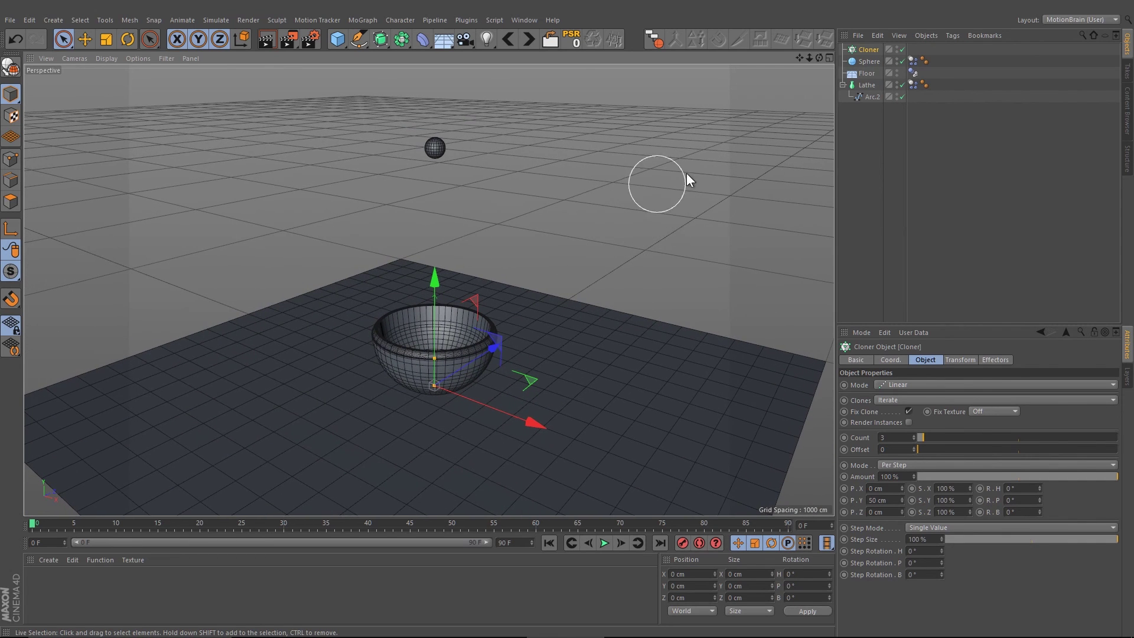
mouse_move(867, 63)
mouse_down()
mouse_move(864, 52)
mouse_move(874, 50)
mouse_up()
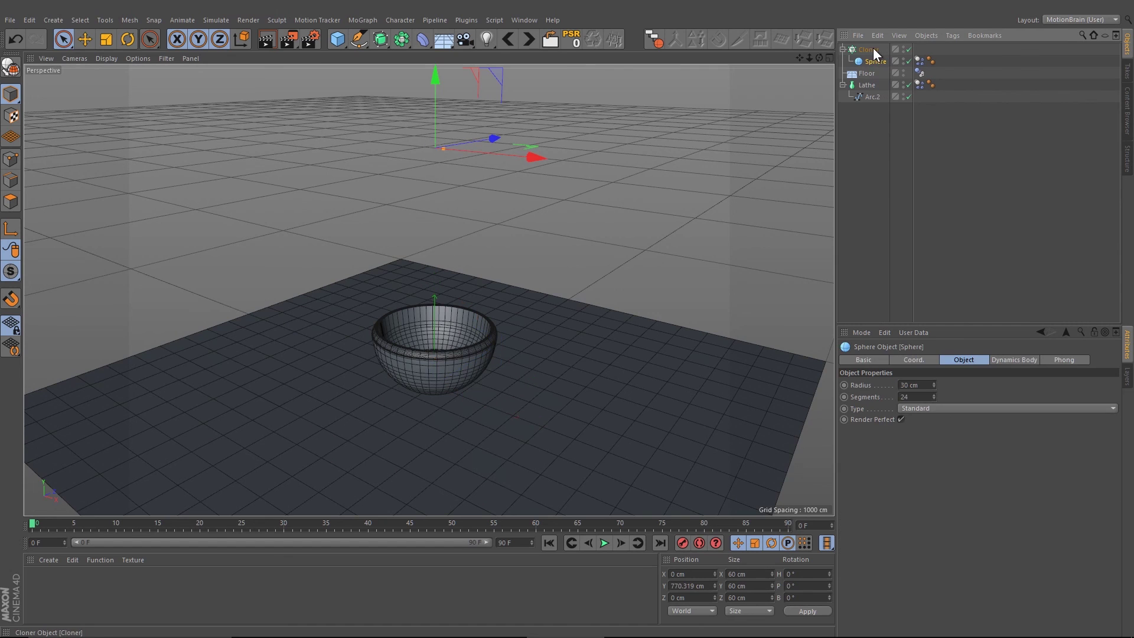
Raise the Cloner straight up above the bowl to about Y 690 cm.
click(869, 50)
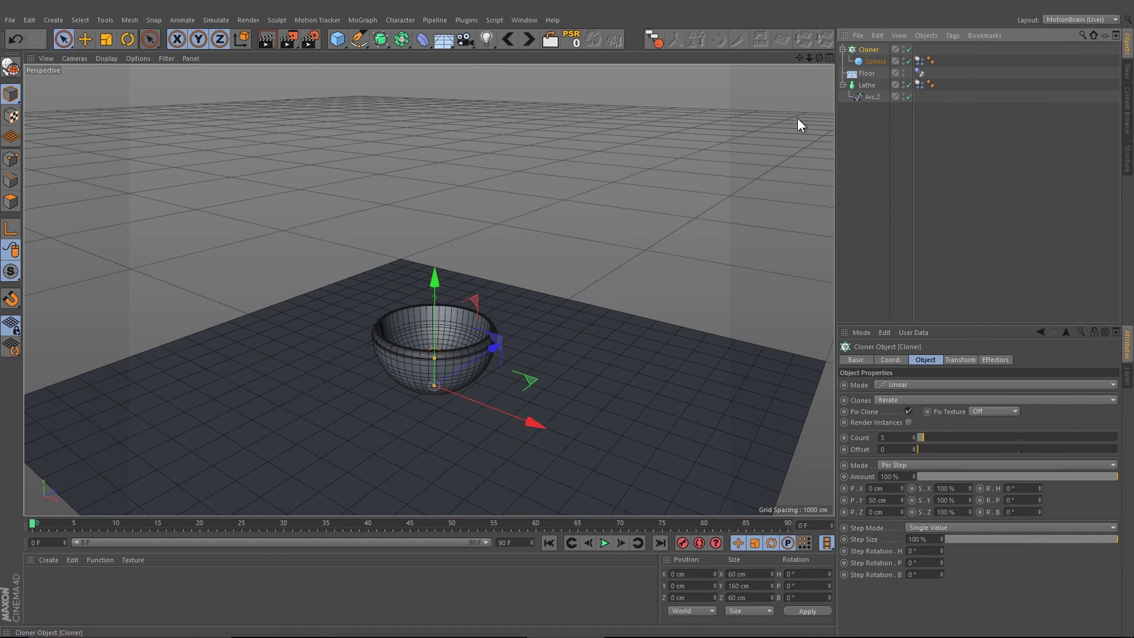
drag(441, 286, 435, 82)
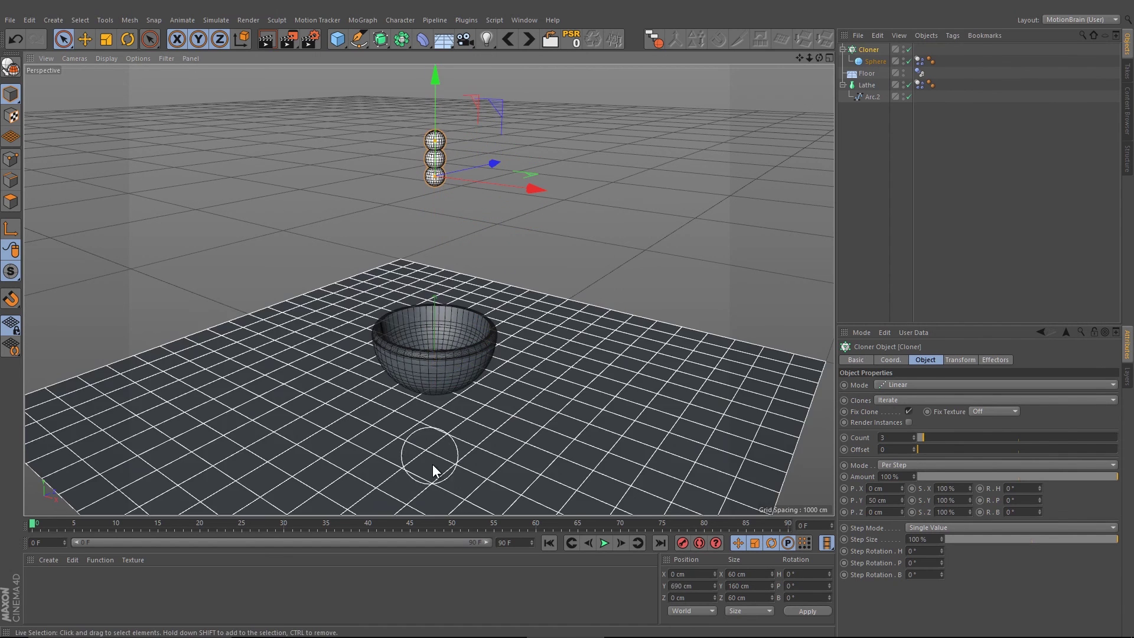
scroll(451, 163, up, 4)
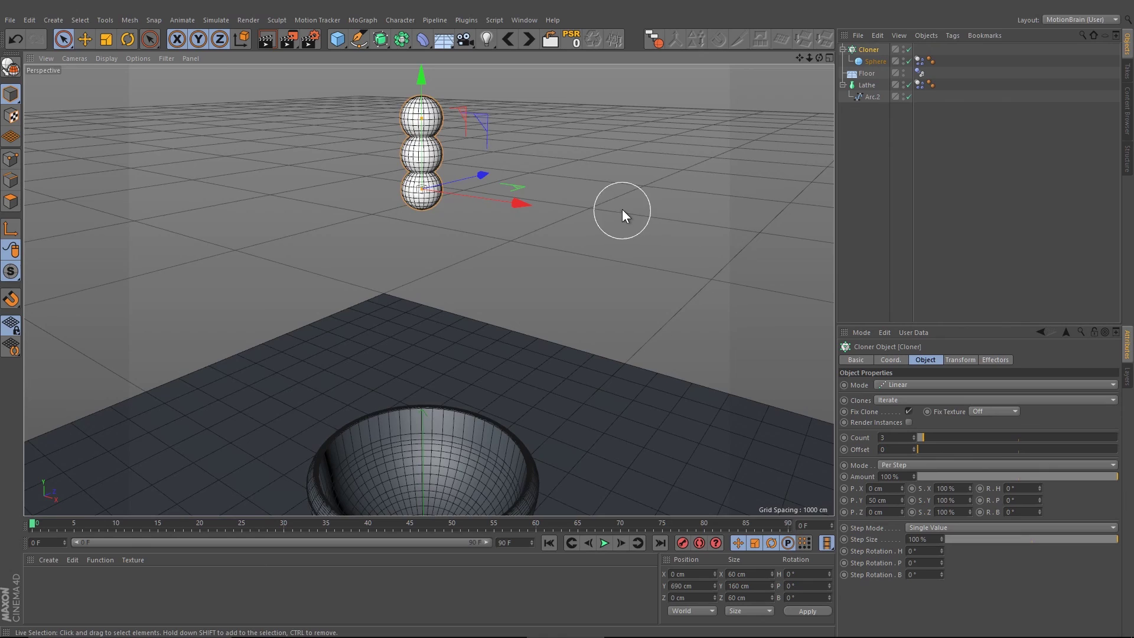
alt+drag(622, 209, 601, 232)
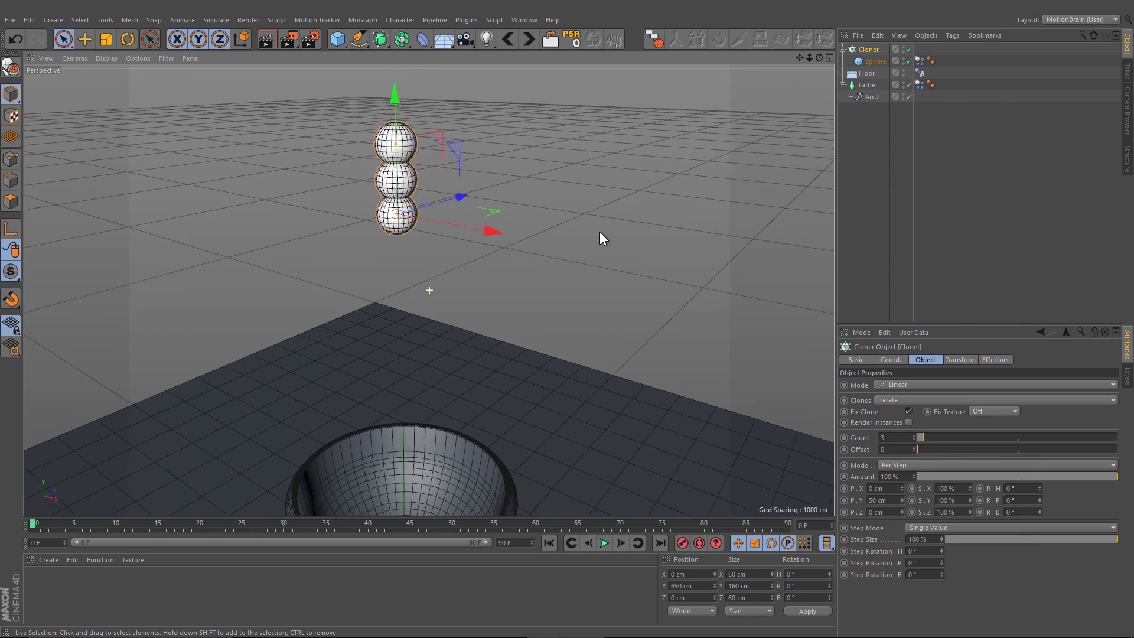
Change the Cloner's mode to Grid Array, comparing it with Linear by undoing and redoing the change.
click(880, 387)
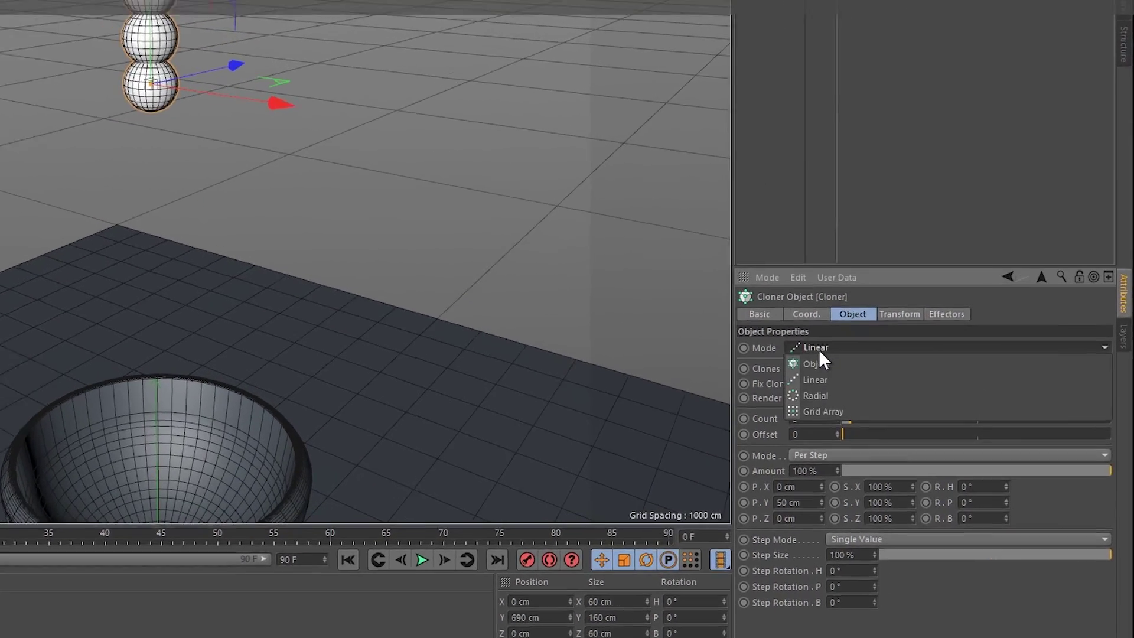
click(818, 349)
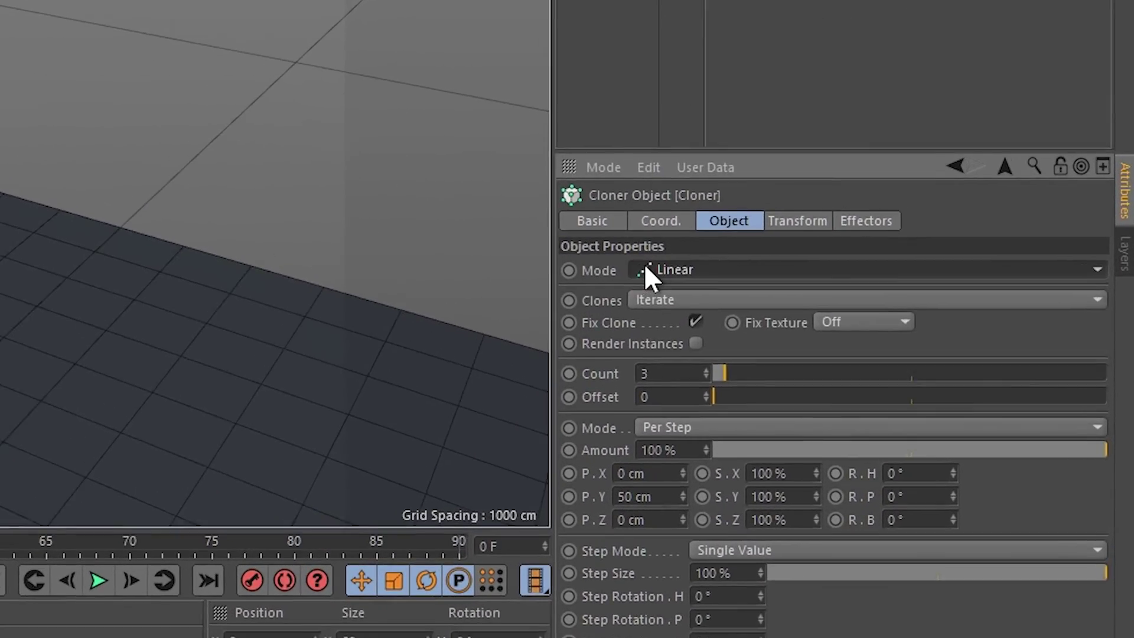
click(798, 347)
click(590, 331)
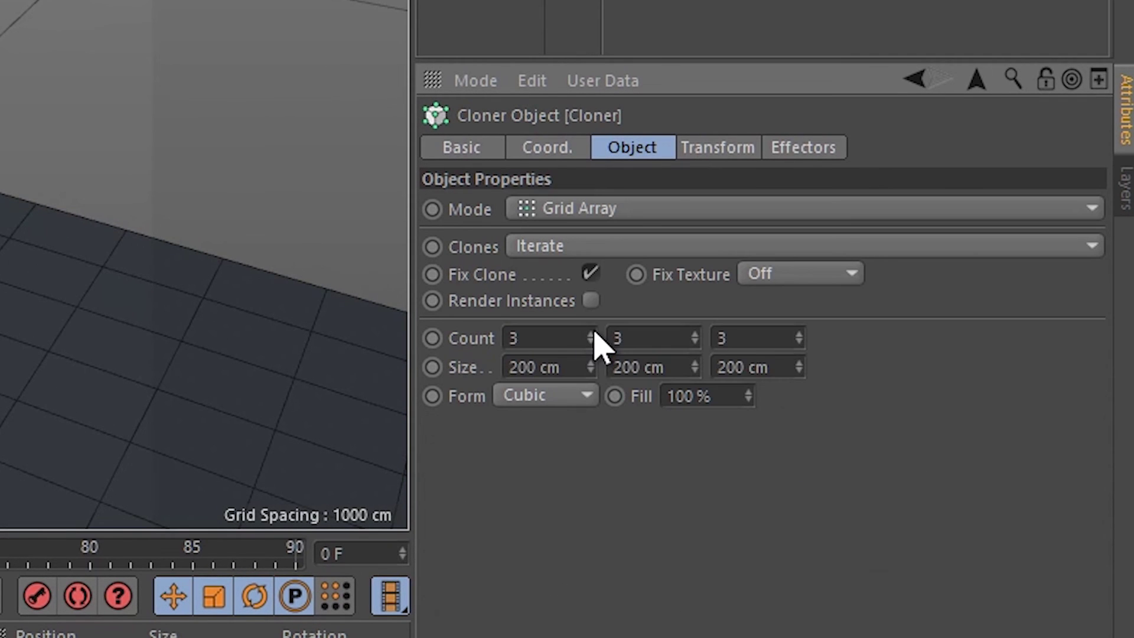
scroll(7, 119, down, 2)
scroll(7, 118, up, 2)
scroll(45, 47, down, 3)
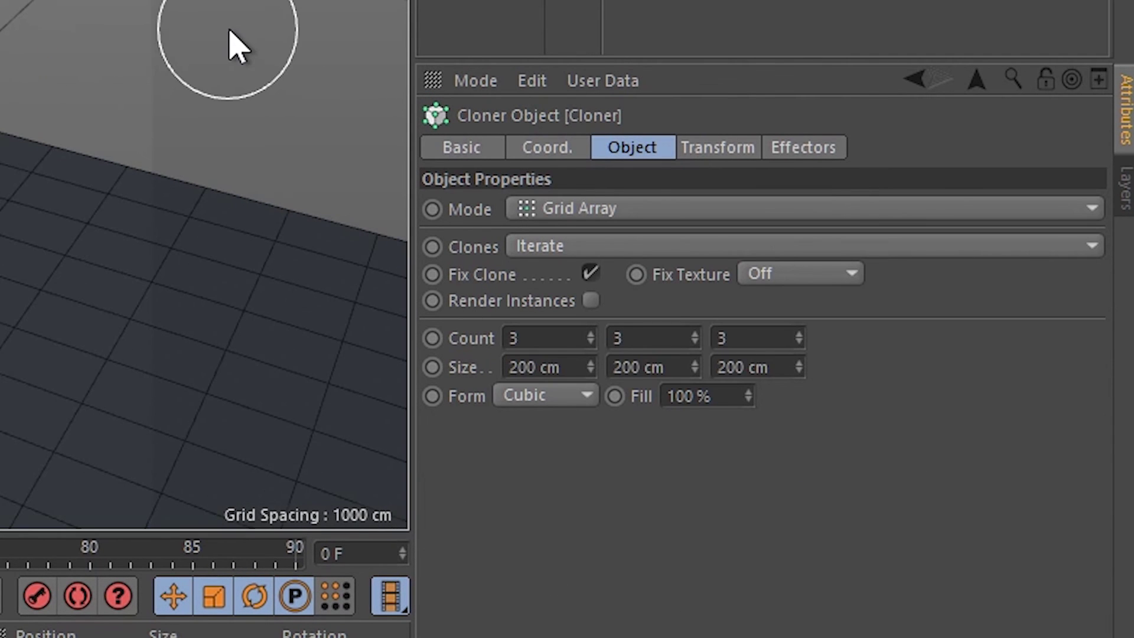
key(ctrl+z)
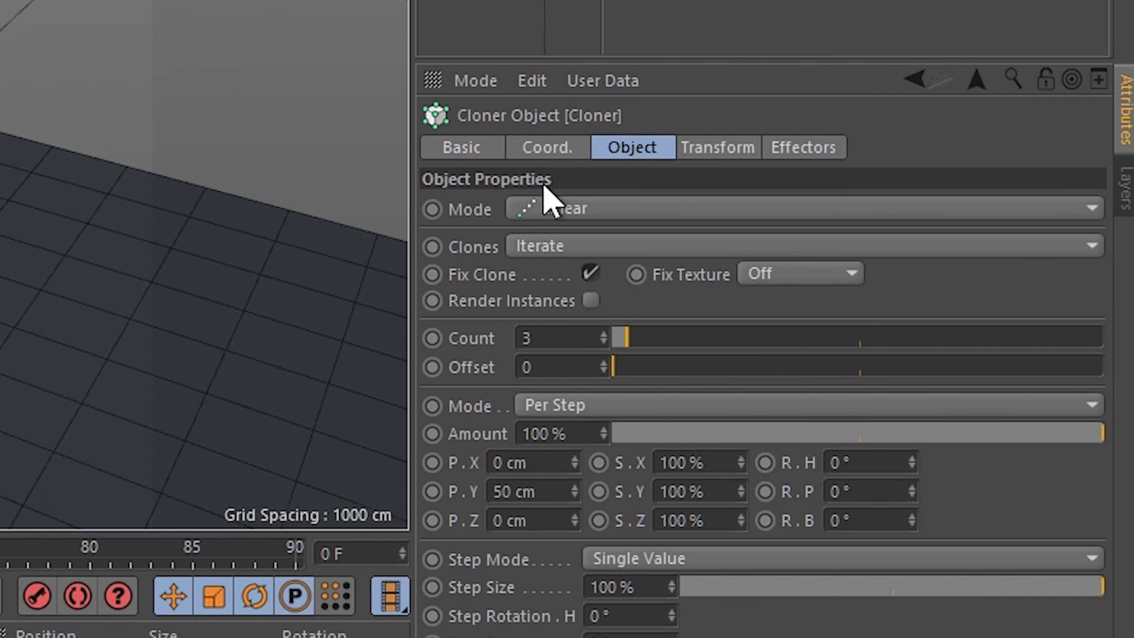
key(ctrl+y)
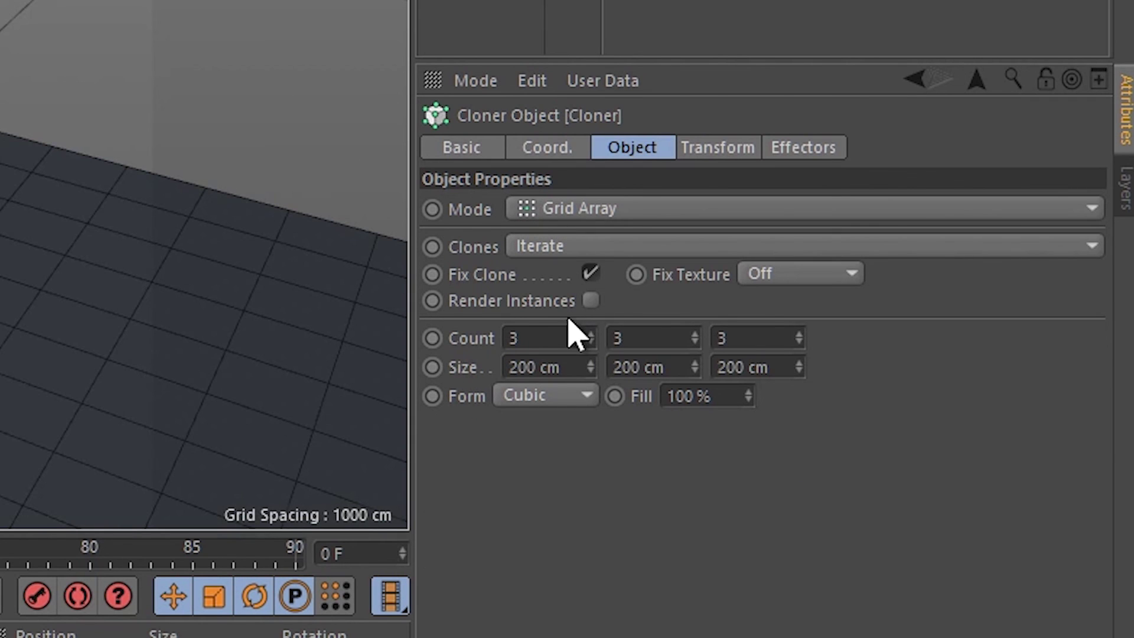
Increase the Cloner's grid count to 4 × 4 × 4 and check the sphere block above the bowl.
click(553, 331)
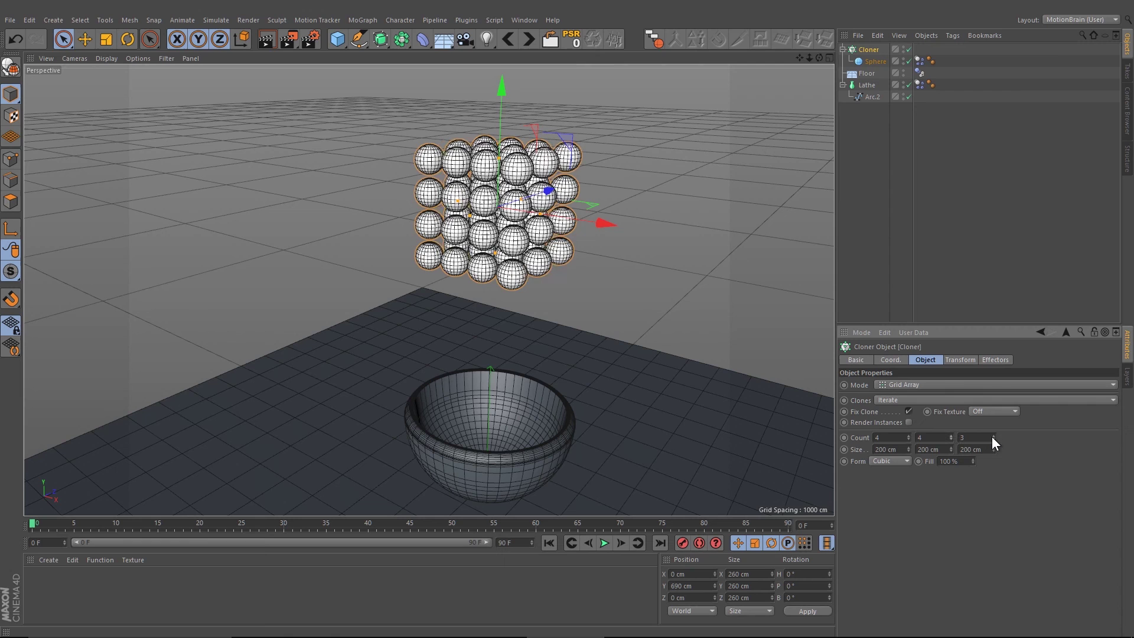
click(799, 335)
mouse_move(661, 313)
alt+mouse_down()
mouse_move(732, 282)
mouse_move(663, 317)
mouse_move(705, 363)
alt+mouse_up()
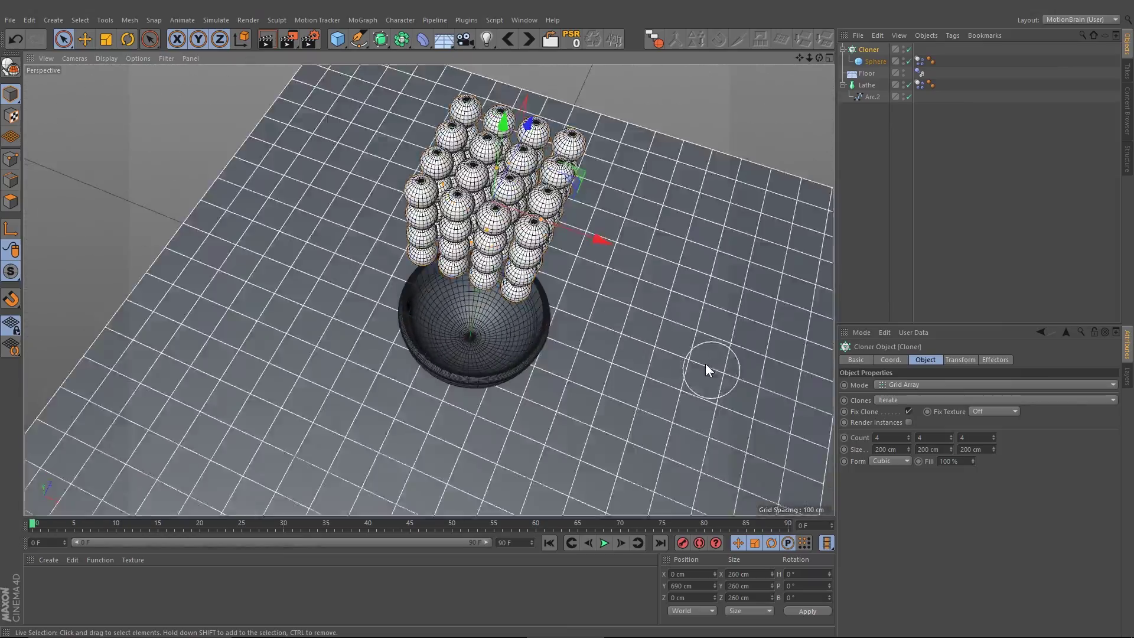
scroll(503, 179, up, 2)
alt+drag(503, 179, 551, 175)
scroll(552, 169, down, 8)
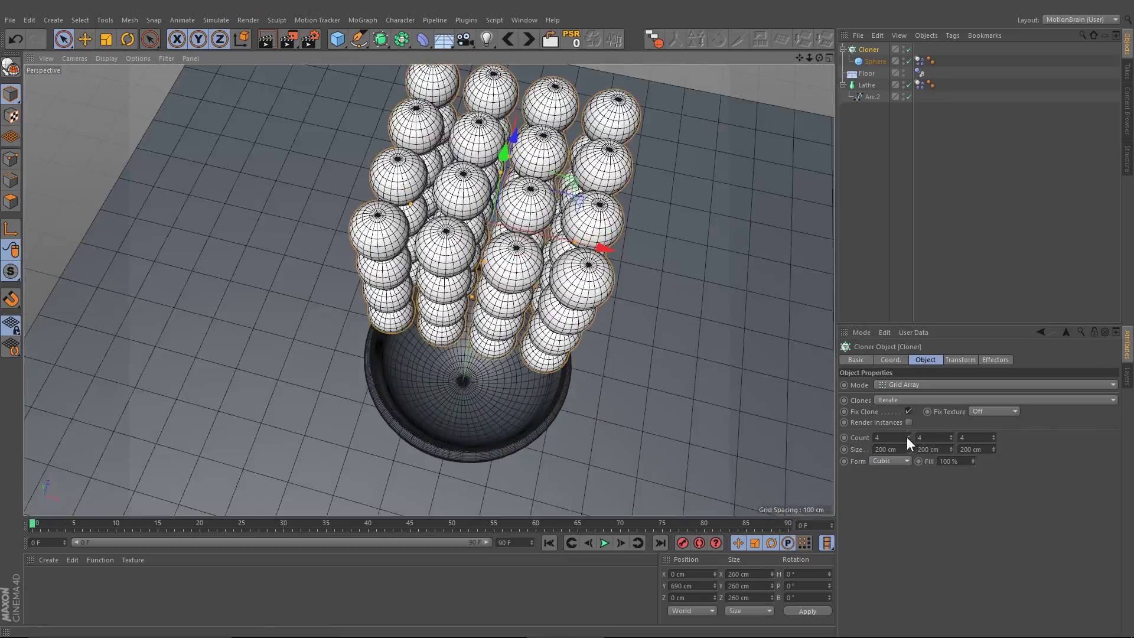
Increase the Cloner's grid count to 6 × 6 × 6.
double_click(908, 436)
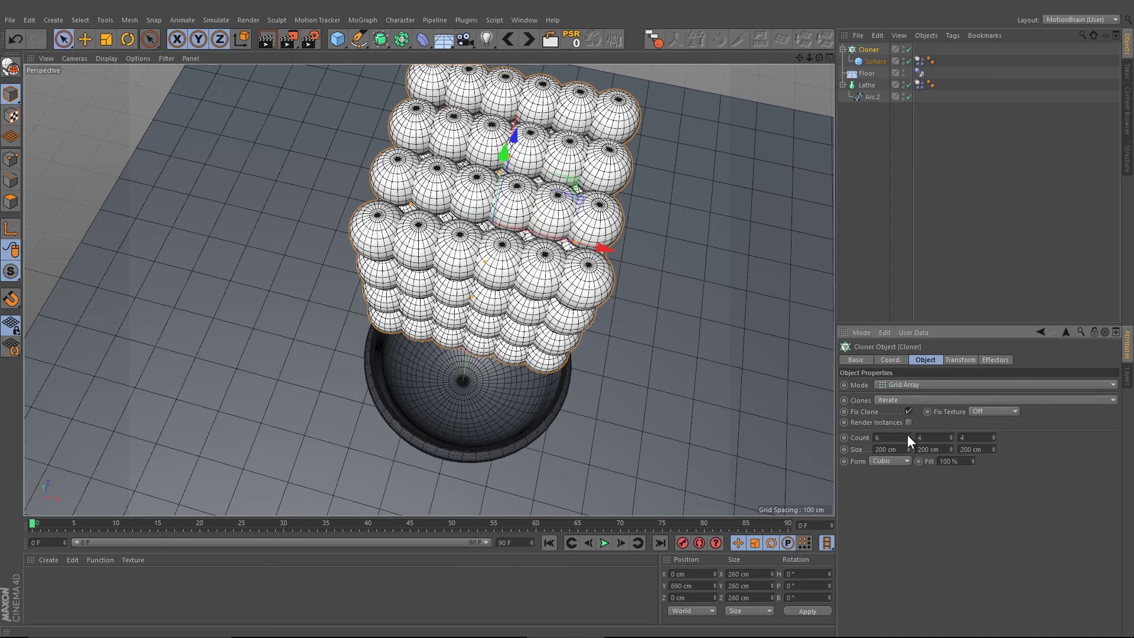
click(950, 435)
click(950, 436)
double_click(994, 435)
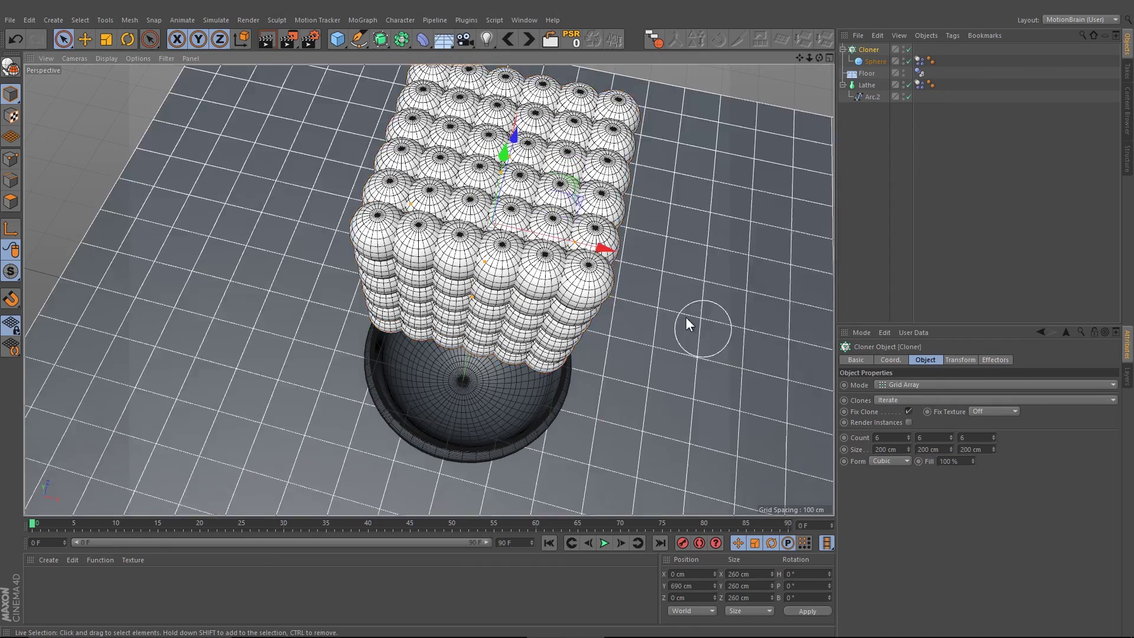
alt+drag(671, 309, 427, 289)
alt+drag(428, 289, 608, 372)
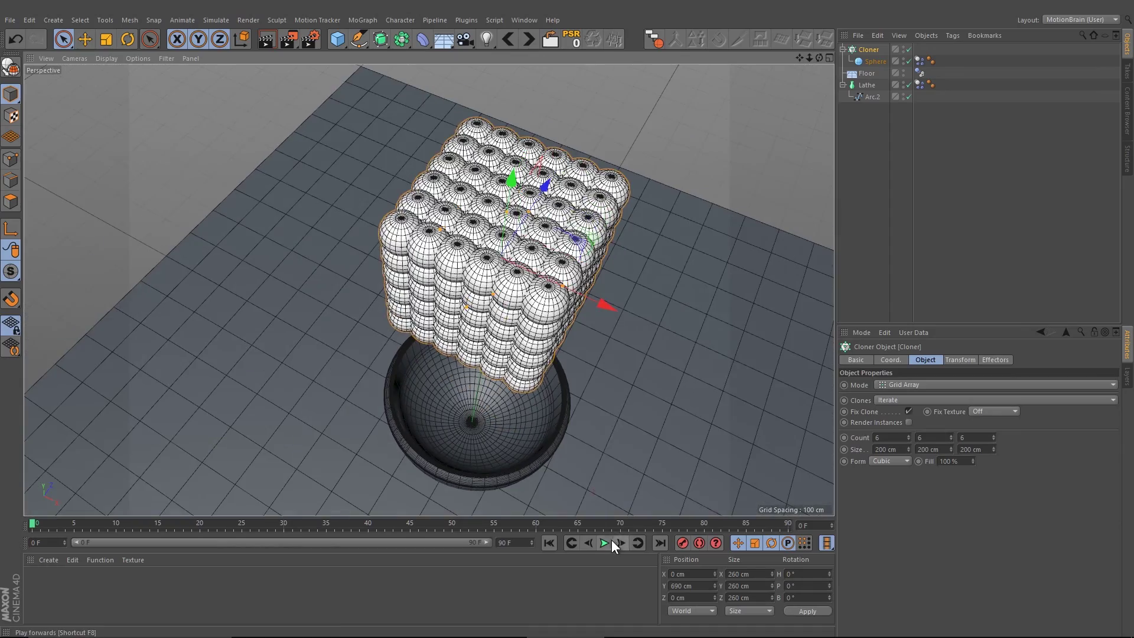
Play the simulation to check how the overlapping cloned spheres behave, and rewind to frame 0.
click(605, 541)
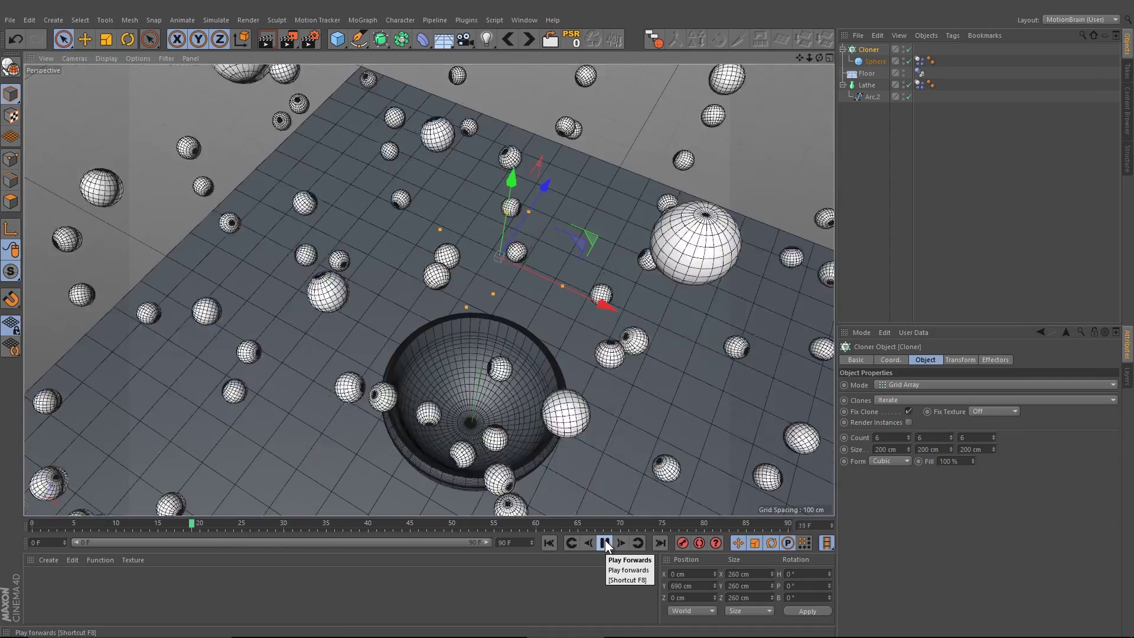
scroll(513, 328, down, 3)
scroll(513, 327, down, 3)
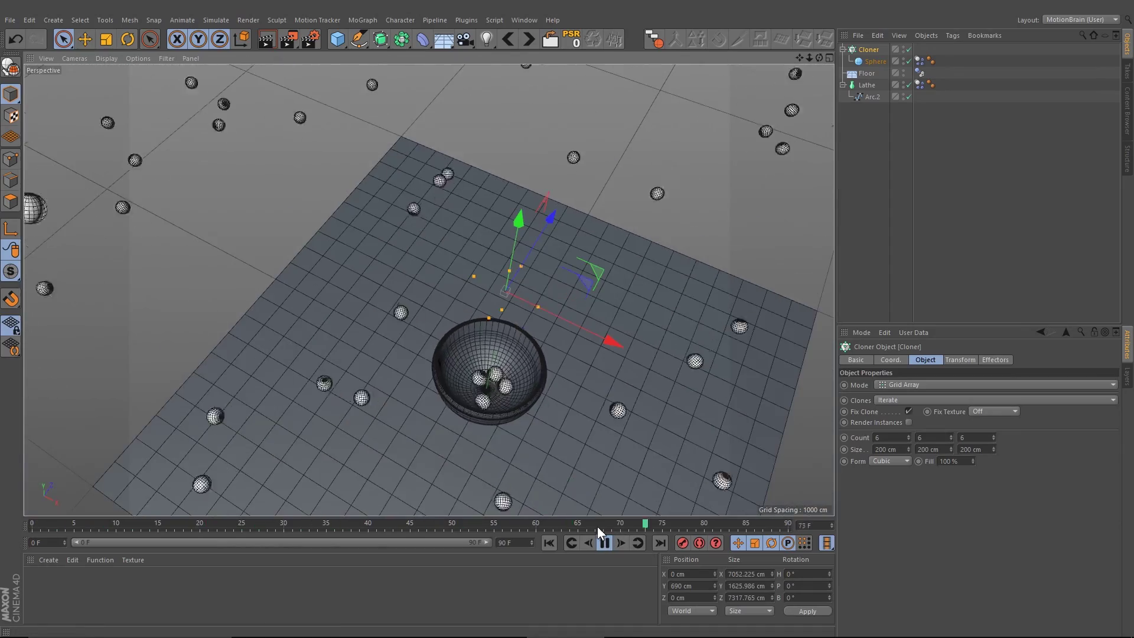
click(549, 543)
Try a grid count of 4 along the Cloner's X axis, and restore it to 6.
scroll(511, 311, up, 5)
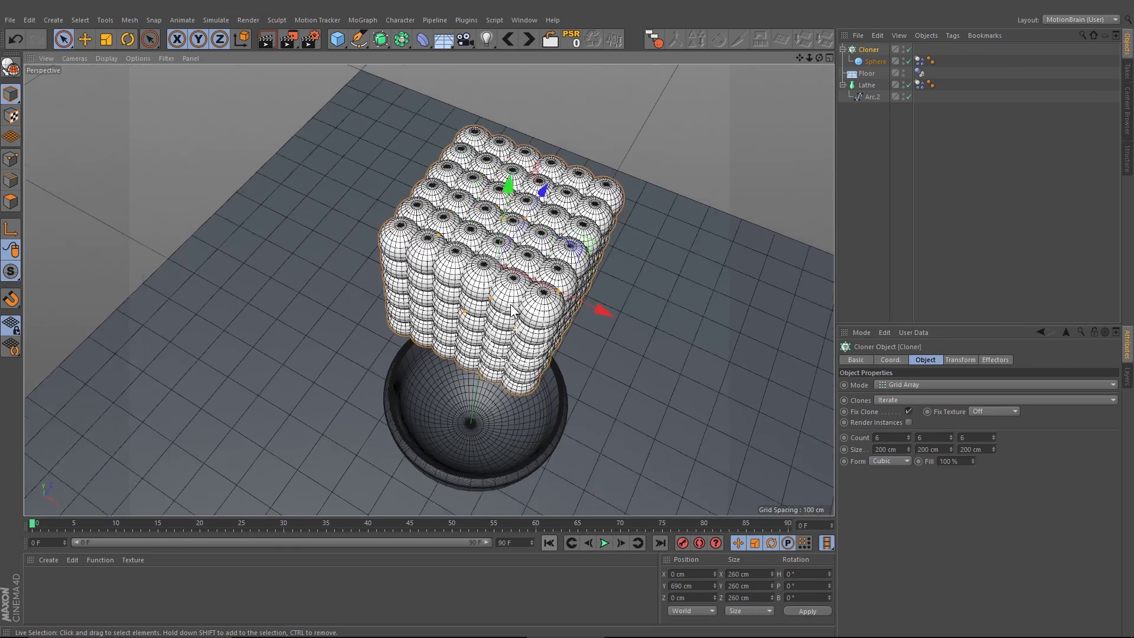
scroll(511, 311, up, 2)
double_click(908, 439)
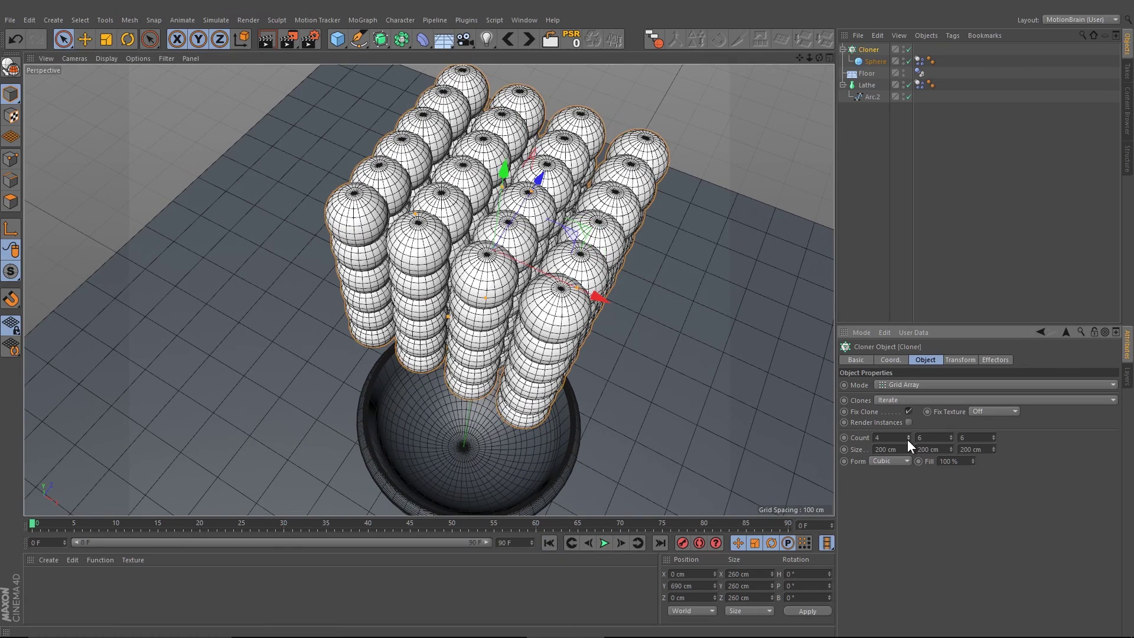
click(908, 434)
click(907, 435)
alt+drag(497, 201, 530, 339)
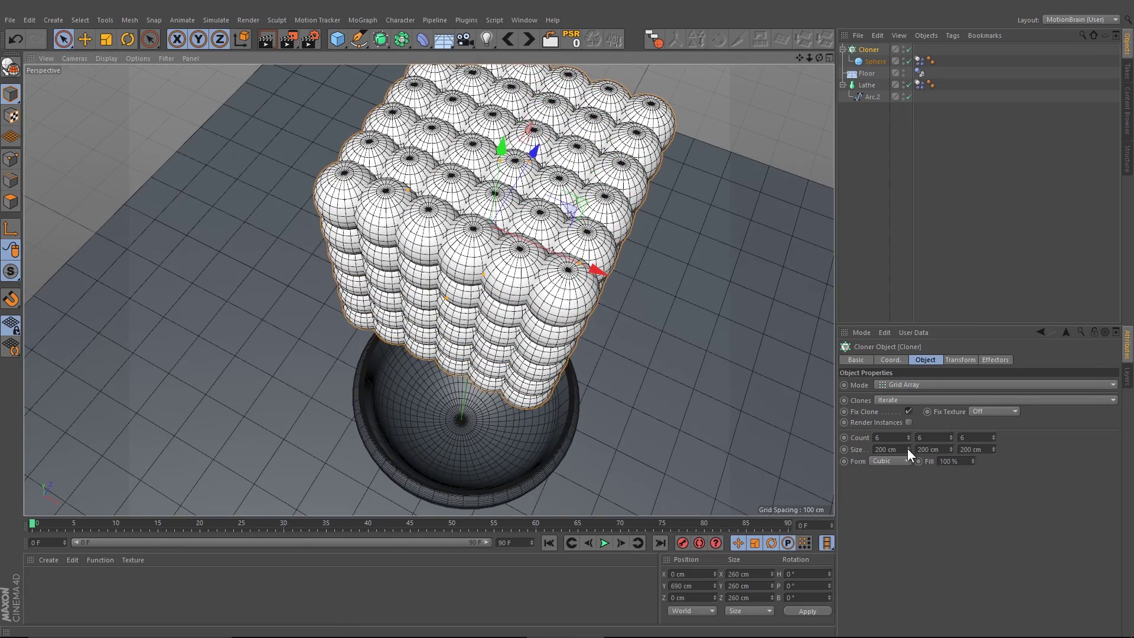
Try widening the Cloner's grid to 321 cm along X, and undo the size change.
drag(908, 449, 911, 427)
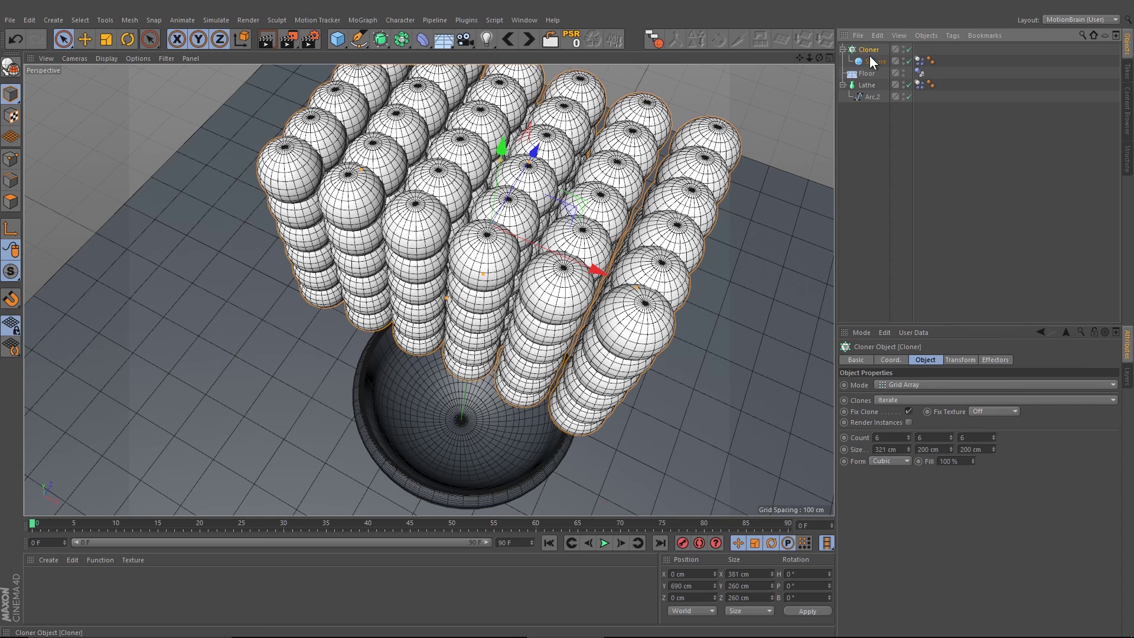
click(870, 63)
key(ctrl+z)
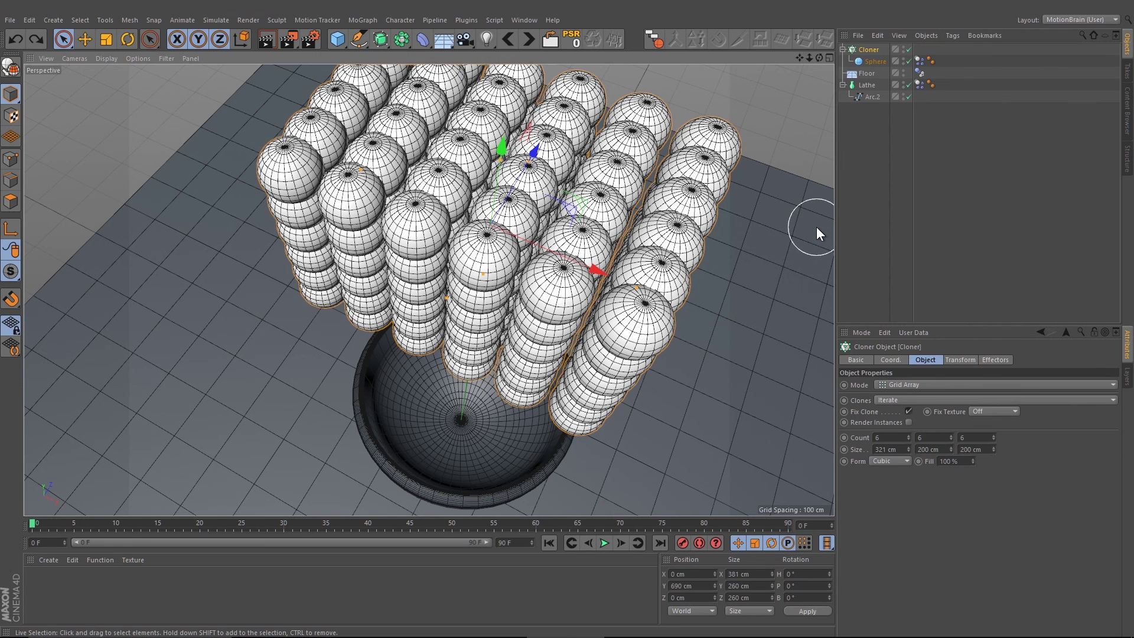
key(ctrl+z)
Reduce the radius of the Sphere inside the Cloner to 18 cm.
click(868, 62)
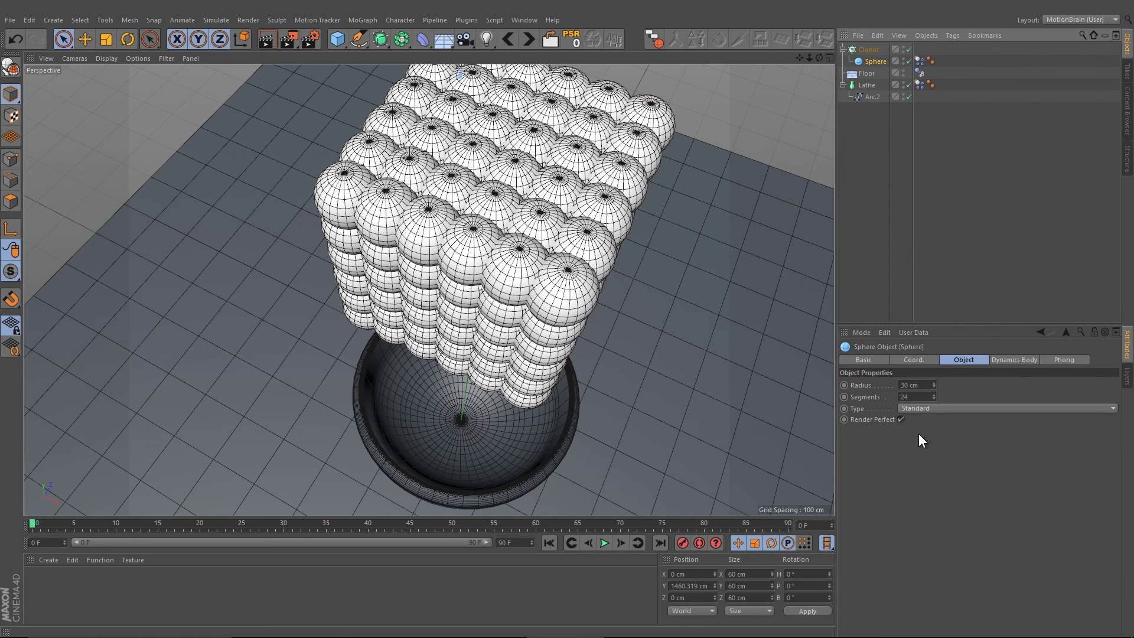
drag(934, 387, 933, 387)
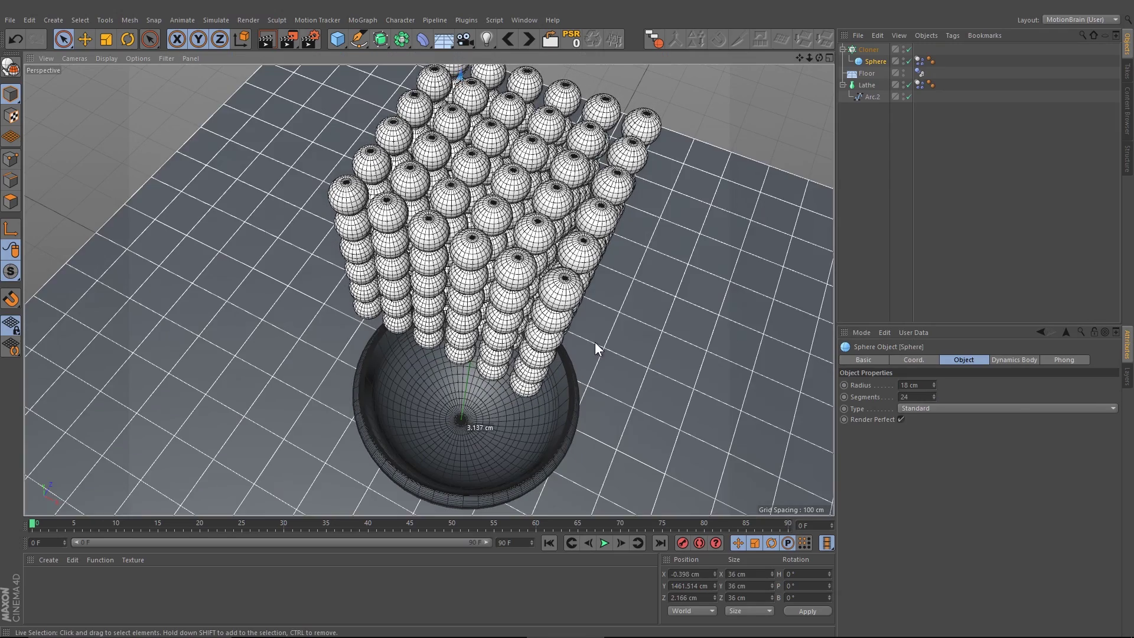
alt+drag(513, 381, 488, 349)
scroll(487, 346, down, 4)
alt+middle_drag(572, 333, 513, 254)
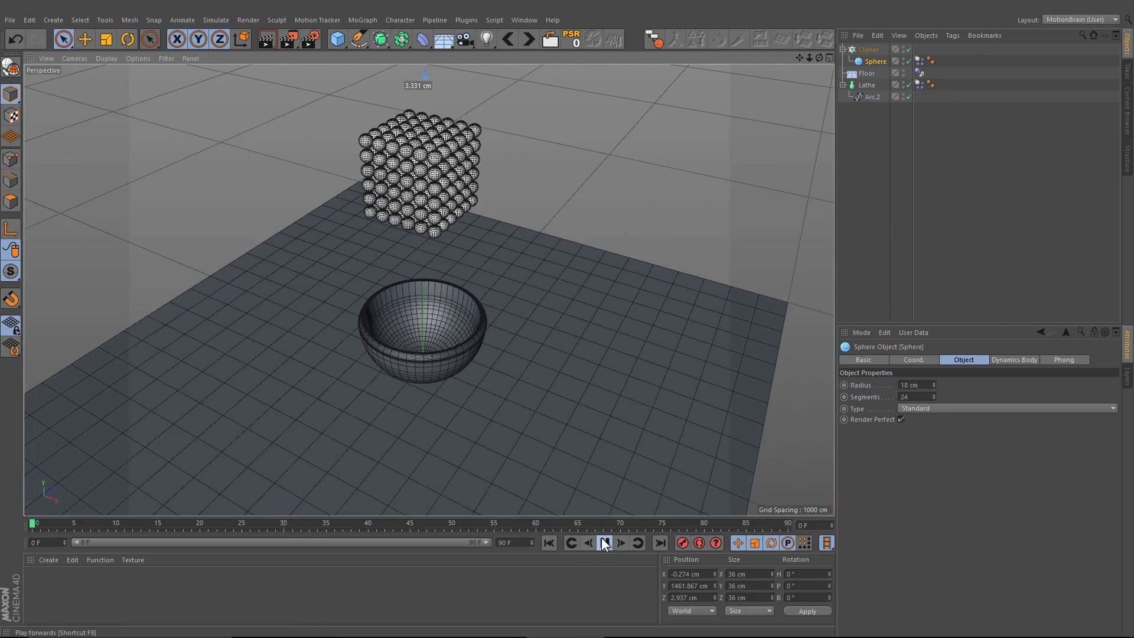
Play the simulation of the balls filling the bowl, render the view at frame 67, and rewind to frame 0.
click(605, 544)
scroll(389, 341, up, 5)
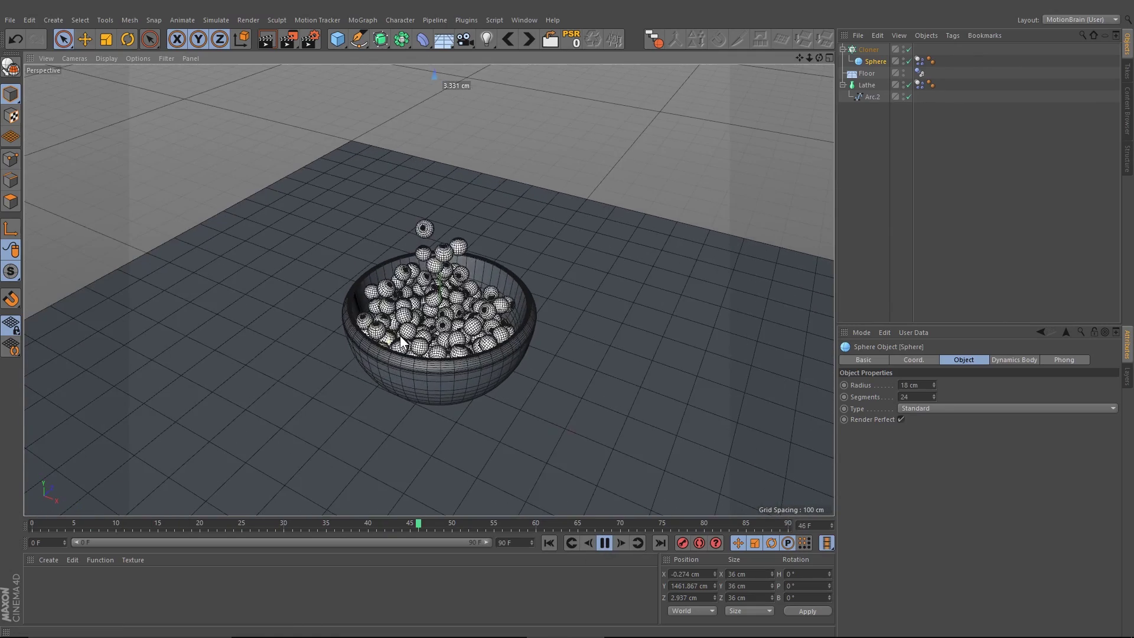
alt+drag(563, 332, 492, 348)
scroll(413, 278, up, 2)
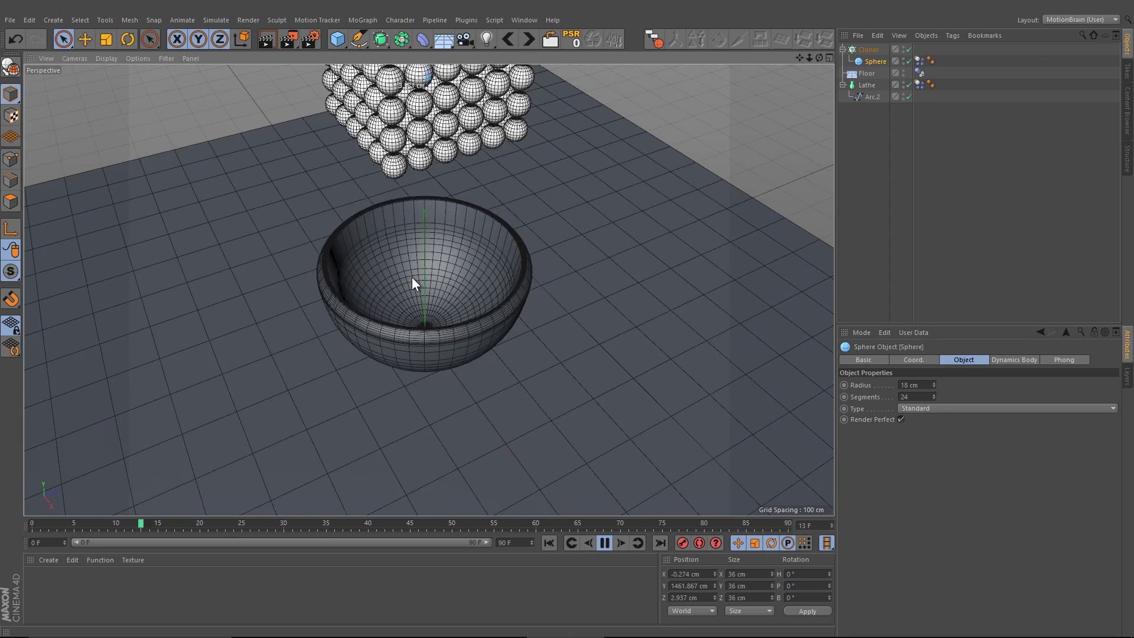
alt+middle_drag(453, 264, 473, 292)
key(ctrl+r)
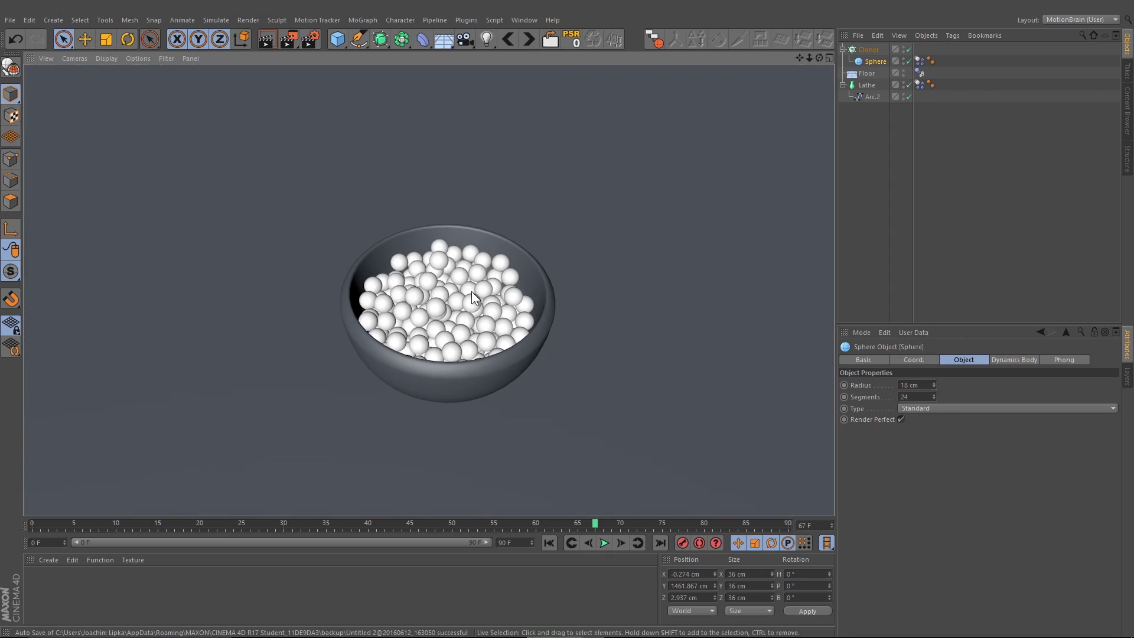
click(546, 543)
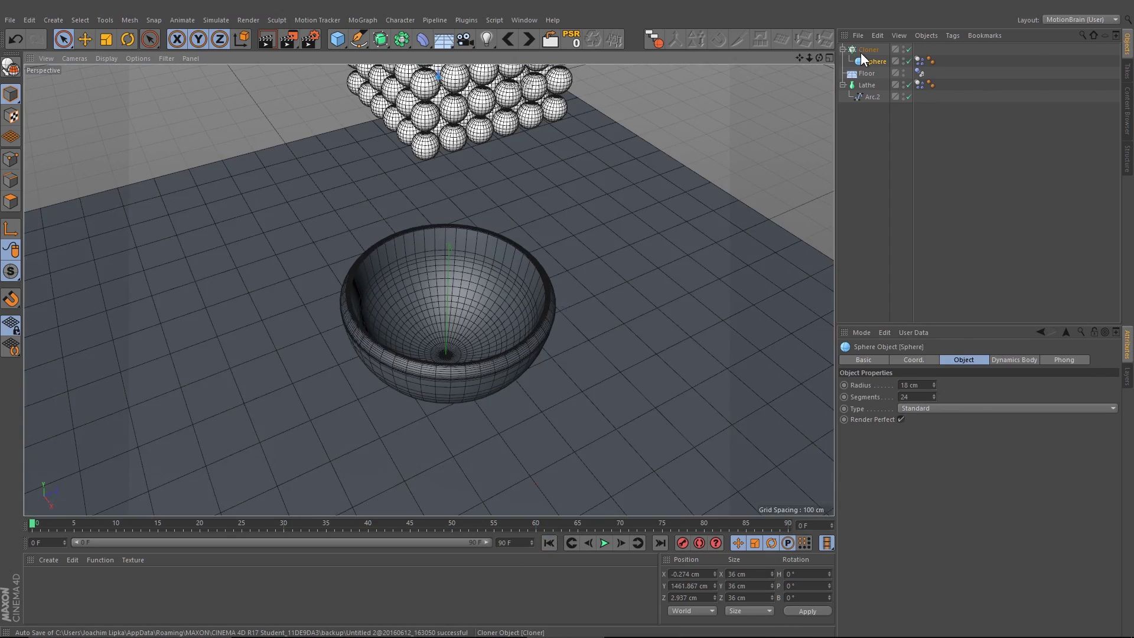
Set the radius of the Sphere inside the Cloner to 30 cm.
click(920, 385)
text(3)
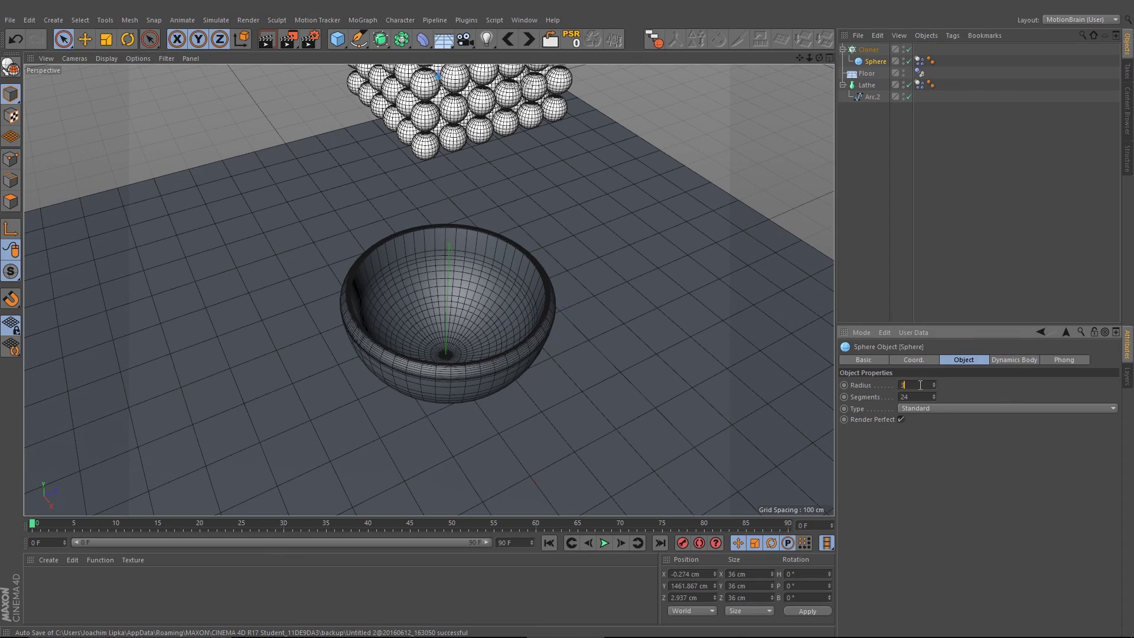
text(0)
key(Return)
Set the Cloner's grid size to 300 cm along X, Y and Z.
alt+middle_drag(690, 244, 616, 487)
click(871, 48)
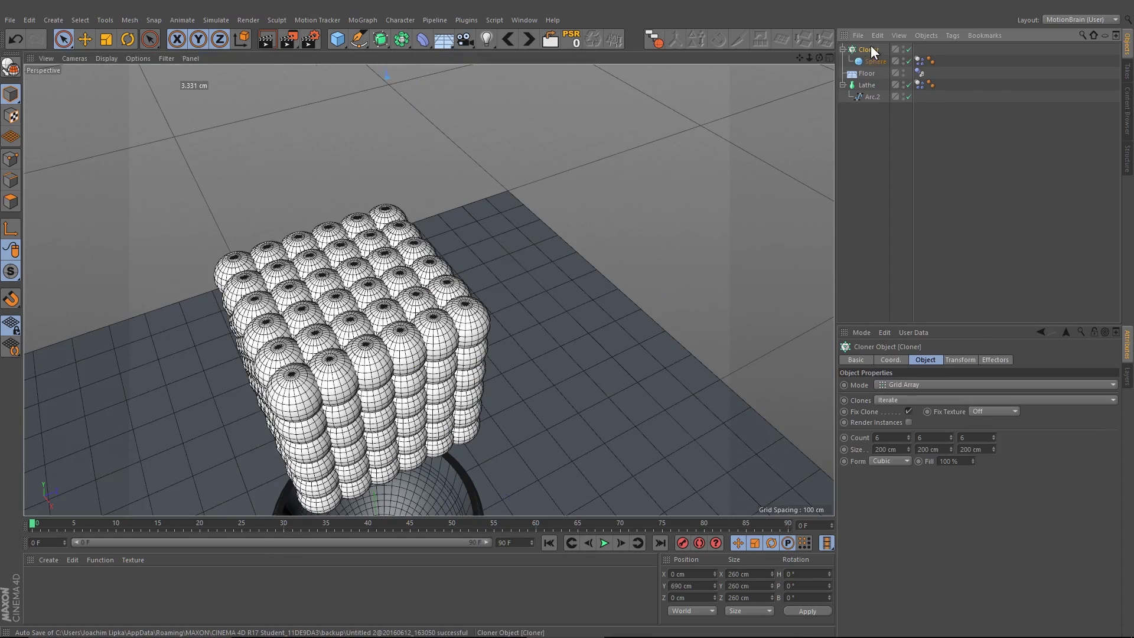
alt+middle_drag(600, 305, 670, 200)
click(898, 450)
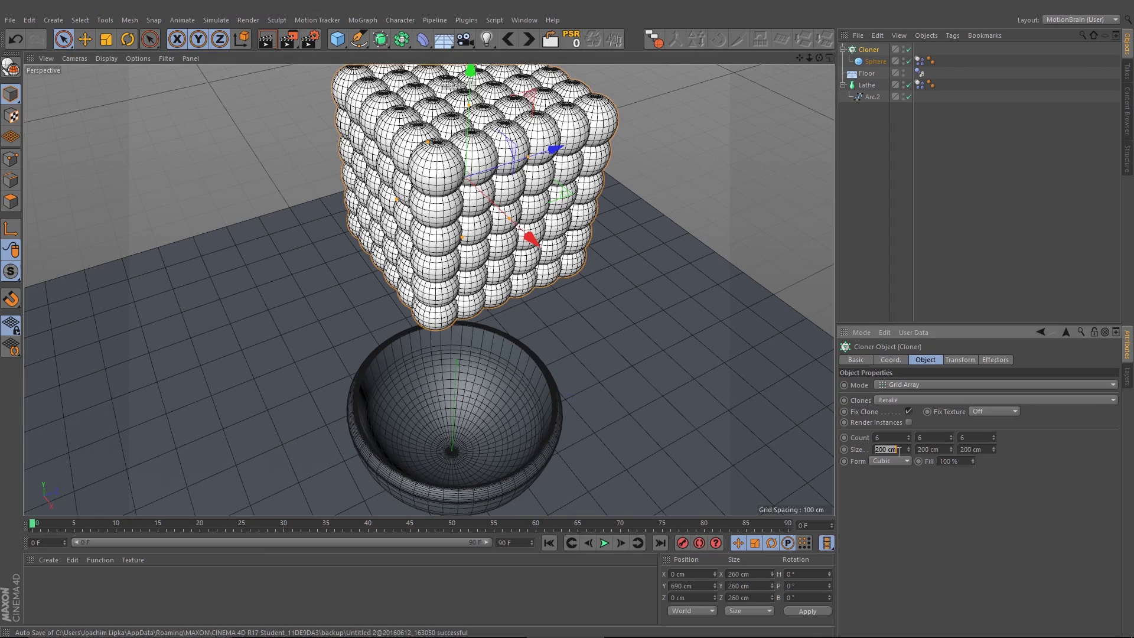
key(Return)
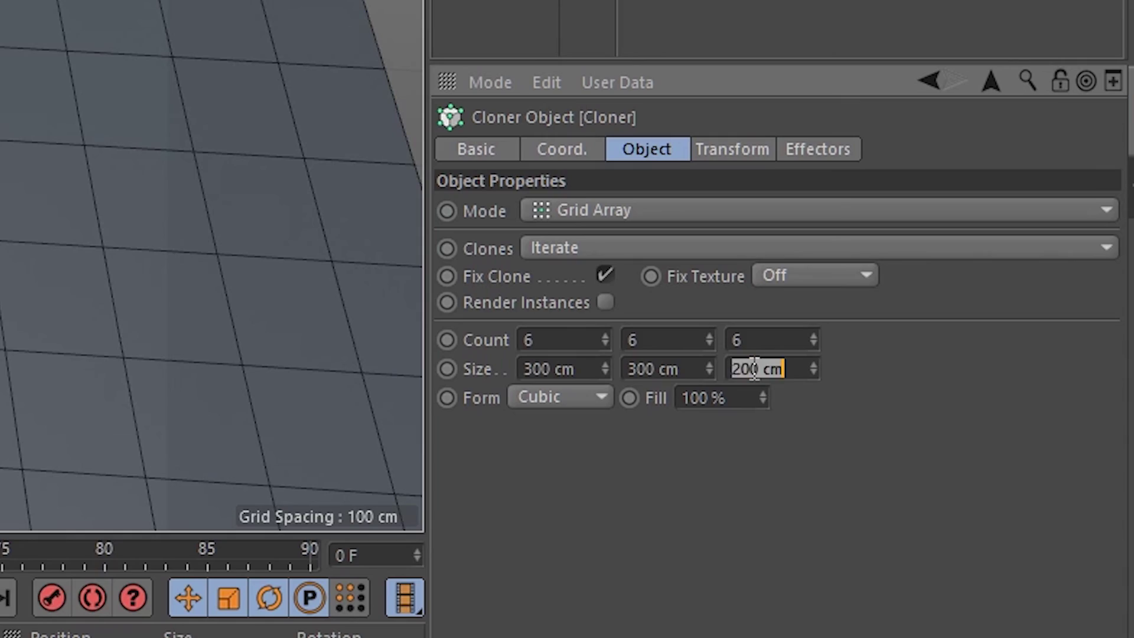
key(Return)
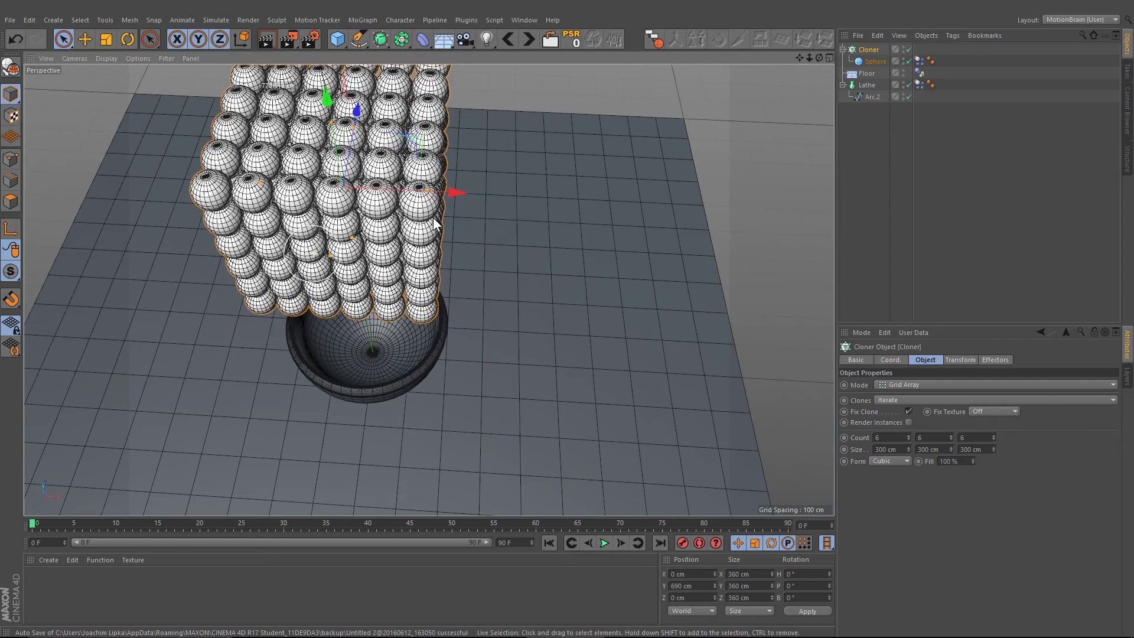
mouse_move(393, 166)
mouse_down()
mouse_move(407, 227)
mouse_move(509, 236)
mouse_move(542, 307)
mouse_move(466, 128)
mouse_move(470, 189)
mouse_move(507, 200)
mouse_move(564, 243)
mouse_up()
key(ctrl+z)
Play the simulation of the balls falling into the bowl, stop it, and rewind to frame 0.
alt+right_drag(564, 244, 628, 467)
click(605, 544)
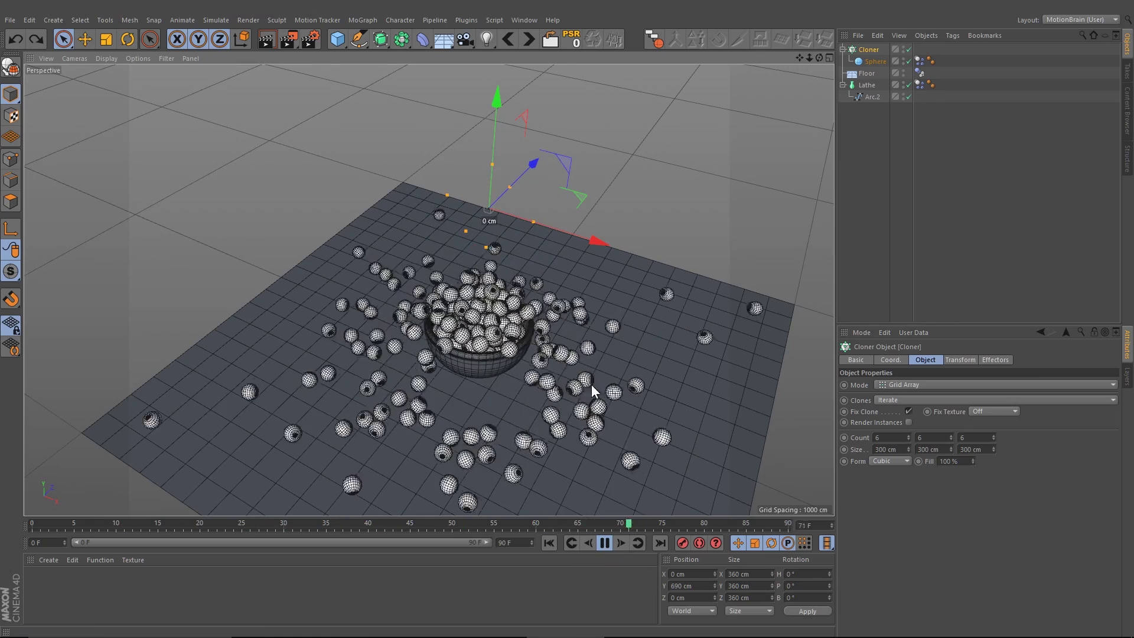
alt+drag(606, 360, 556, 337)
scroll(553, 335, down, 2)
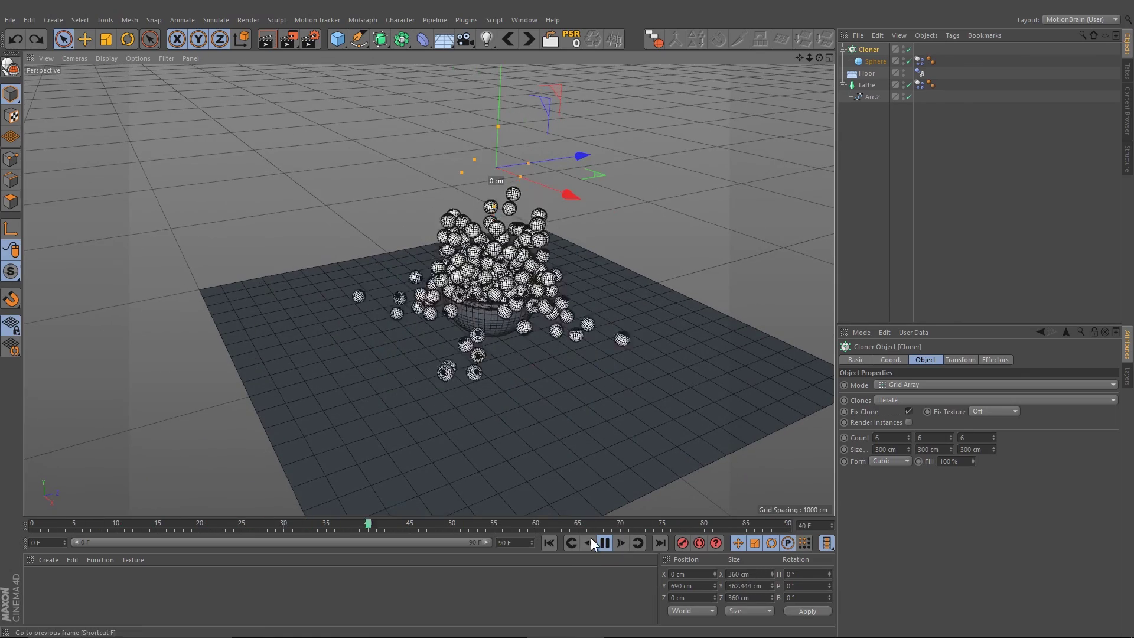
click(605, 544)
click(549, 543)
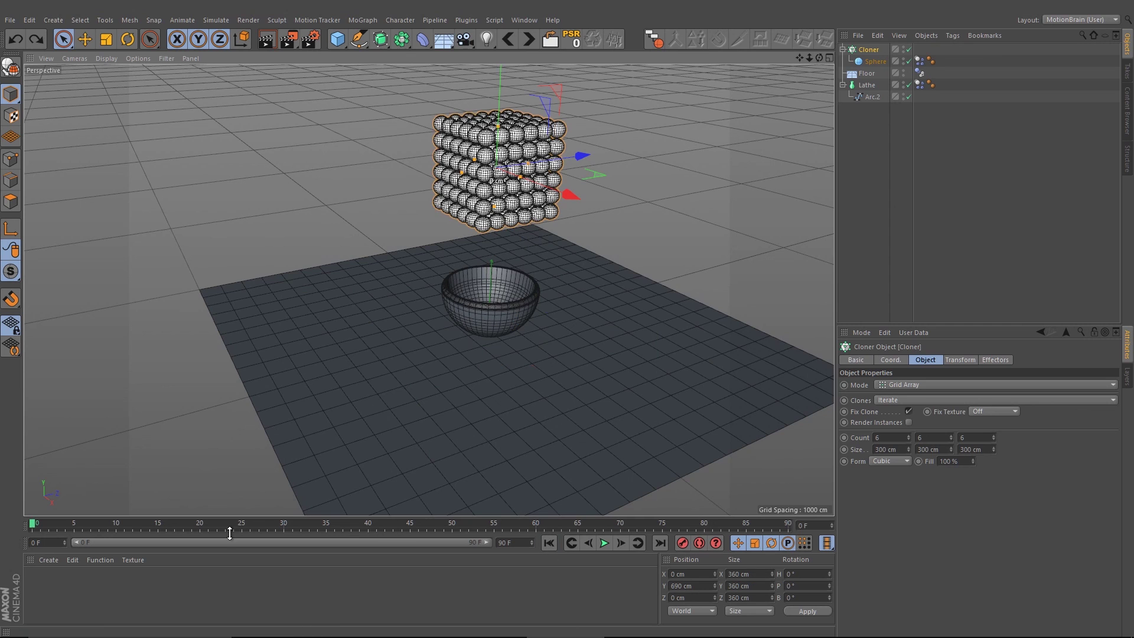
Extend the animation length to 300 frames and stretch the preview range to frame 300.
drag(66, 527, 12, 507)
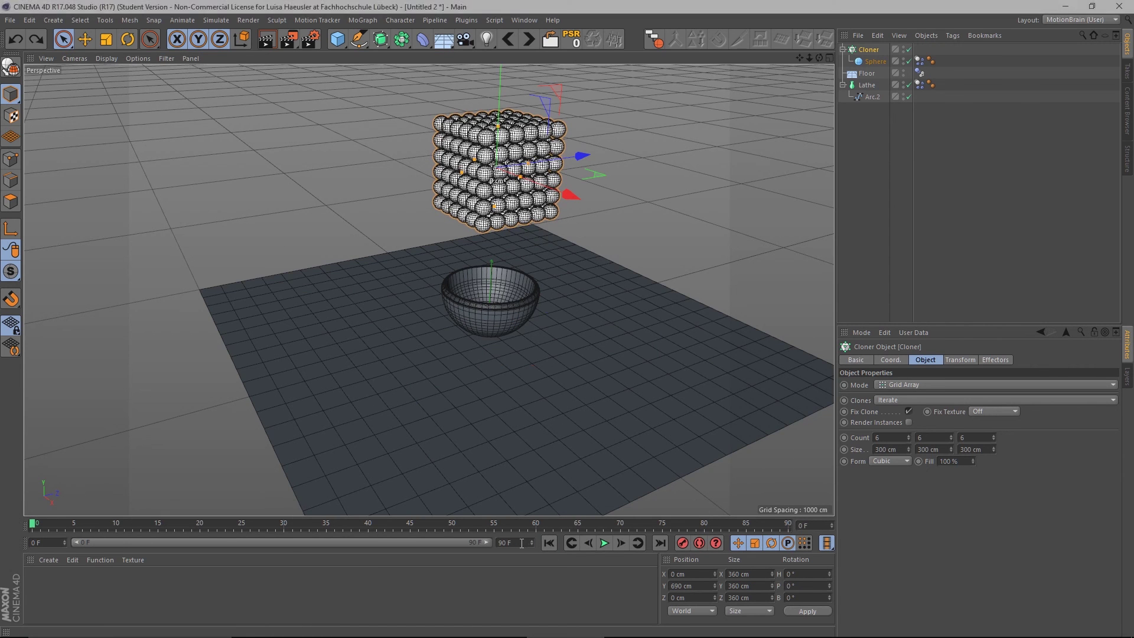
drag(518, 543, 450, 544)
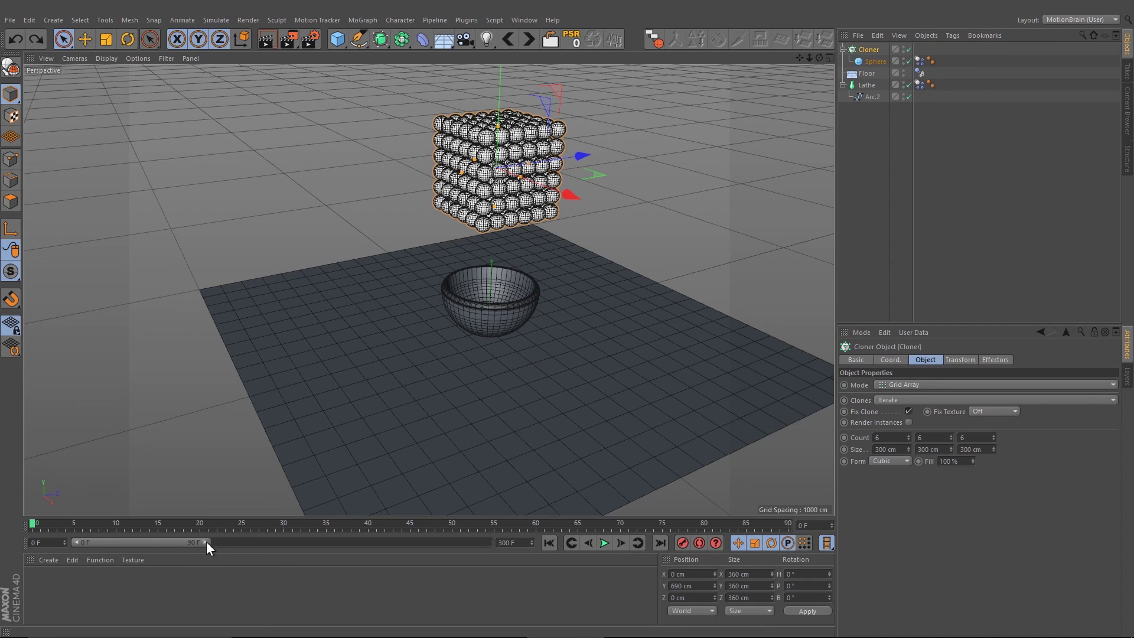
drag(203, 542, 345, 544)
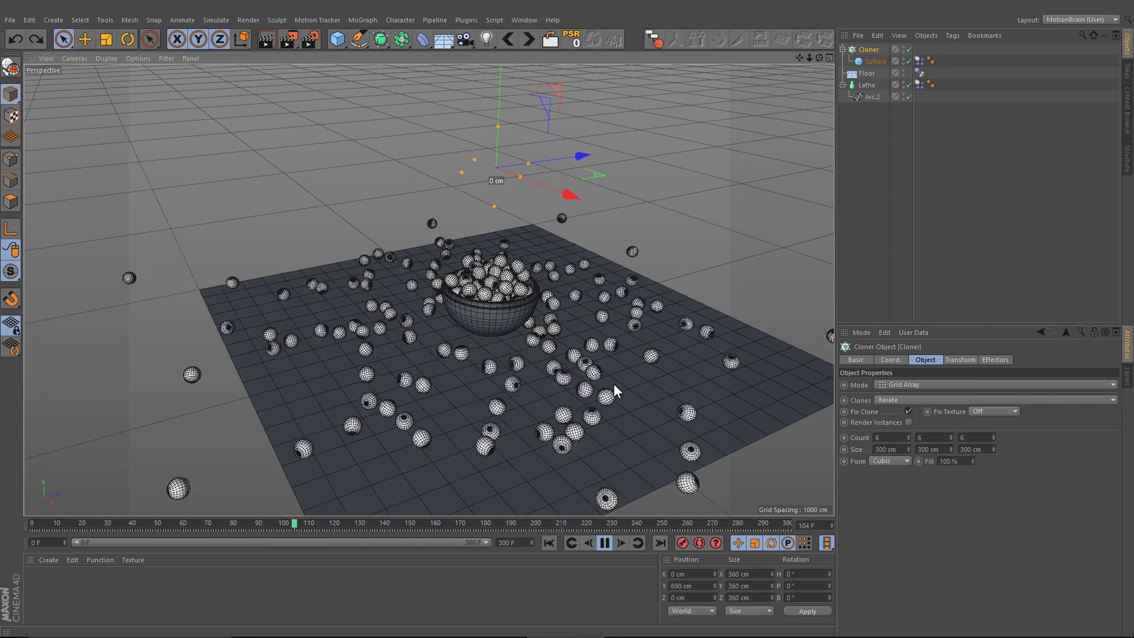
Play the longer simulation, render the view at frame 237, and rewind to frame 0.
alt+middle_drag(614, 384, 552, 378)
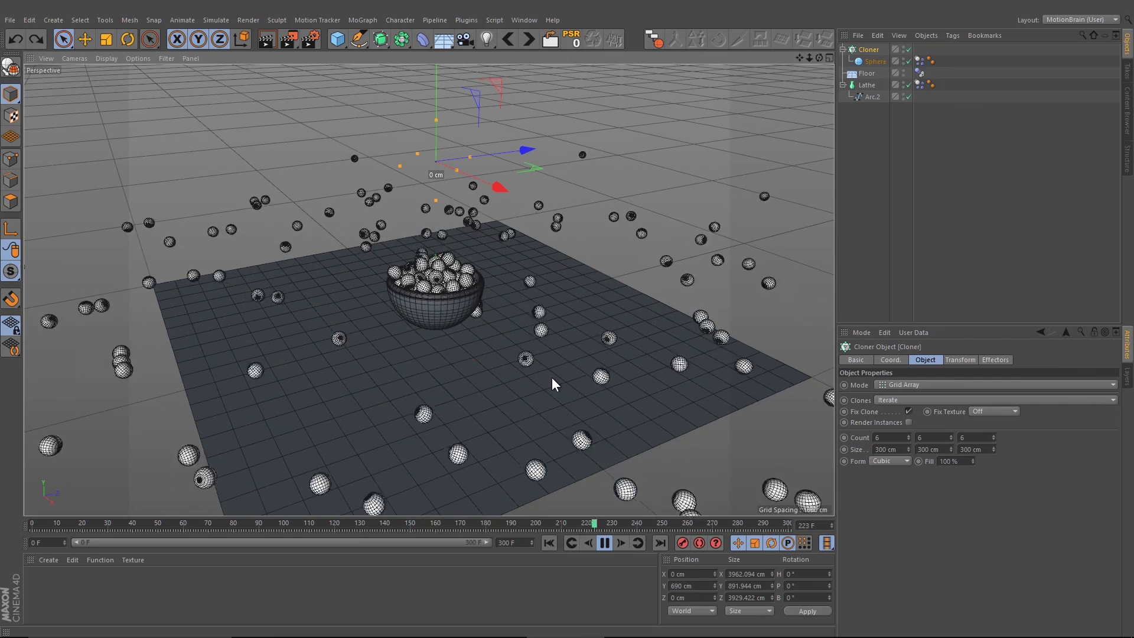
key(F8)
key(ctrl+r)
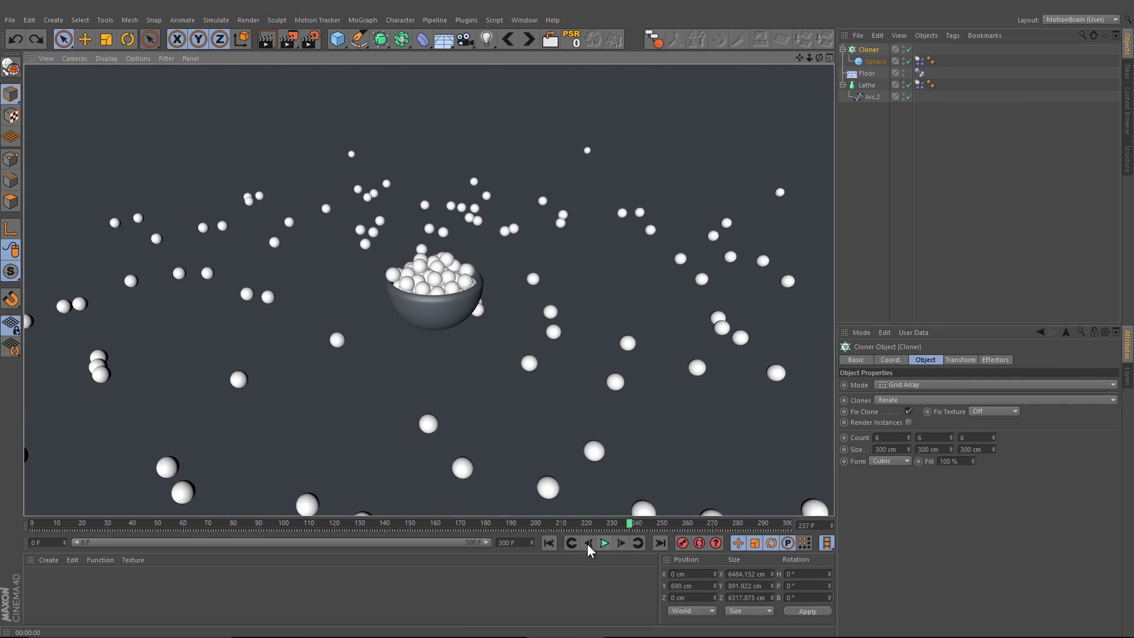
click(551, 548)
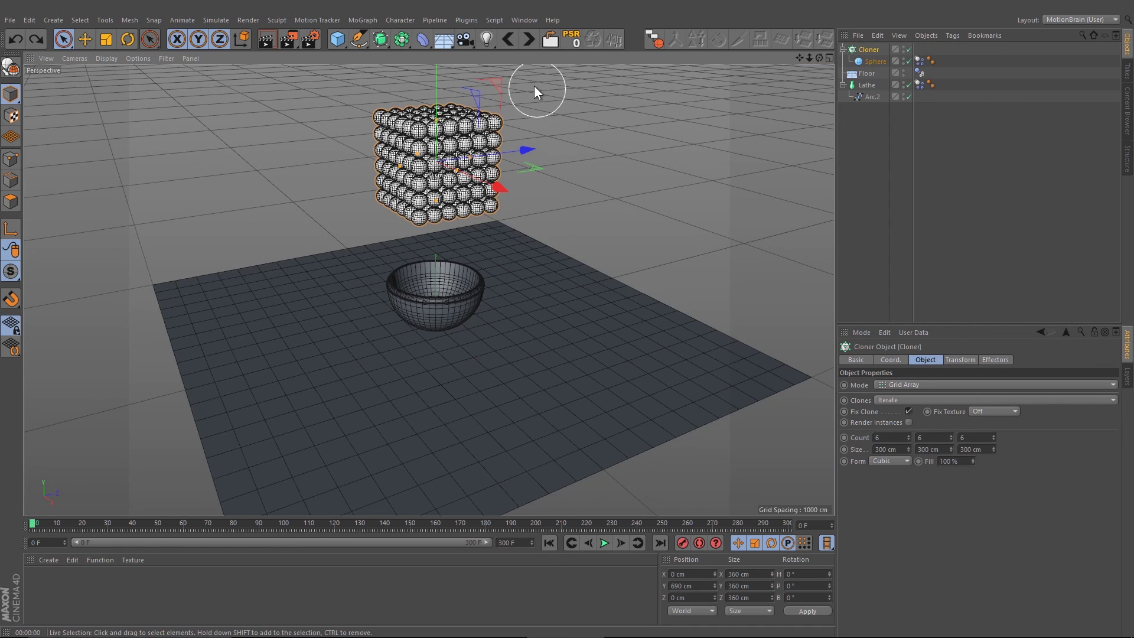
Add two lights to the scene and set the first light's shadow to Shadow Maps (Soft).
alt+drag(536, 93, 565, 122)
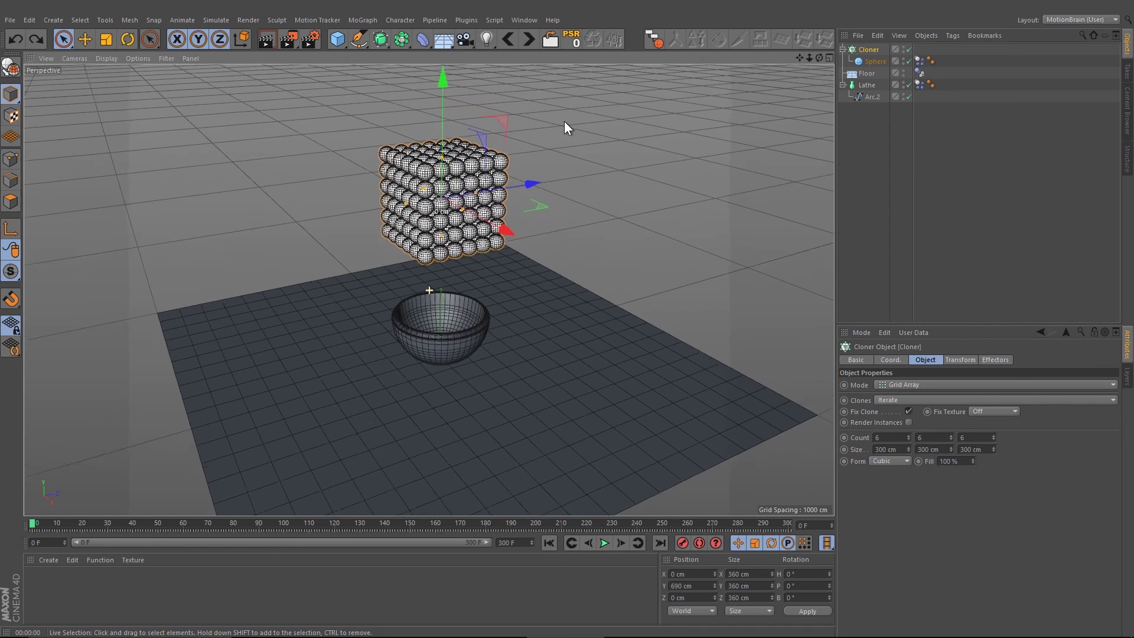
click(488, 39)
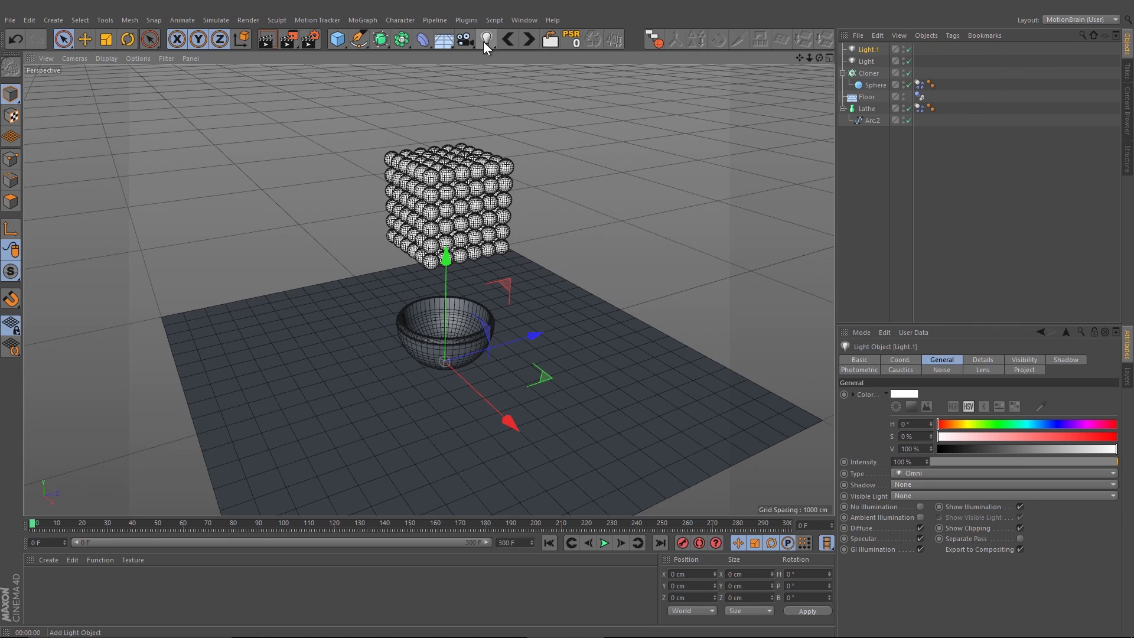
click(866, 61)
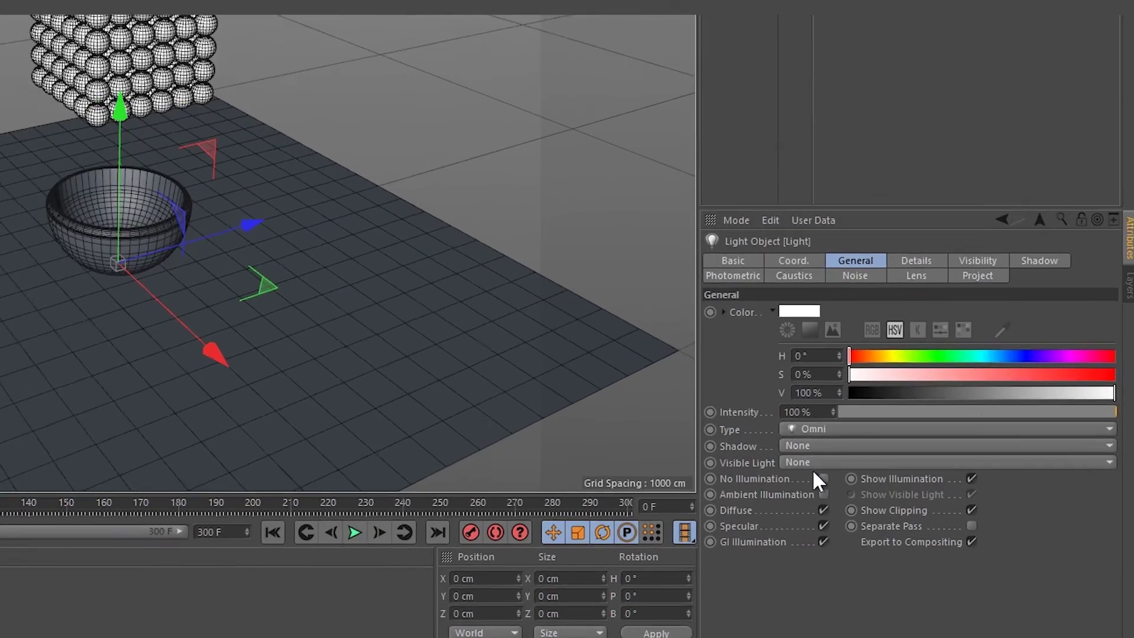
click(910, 495)
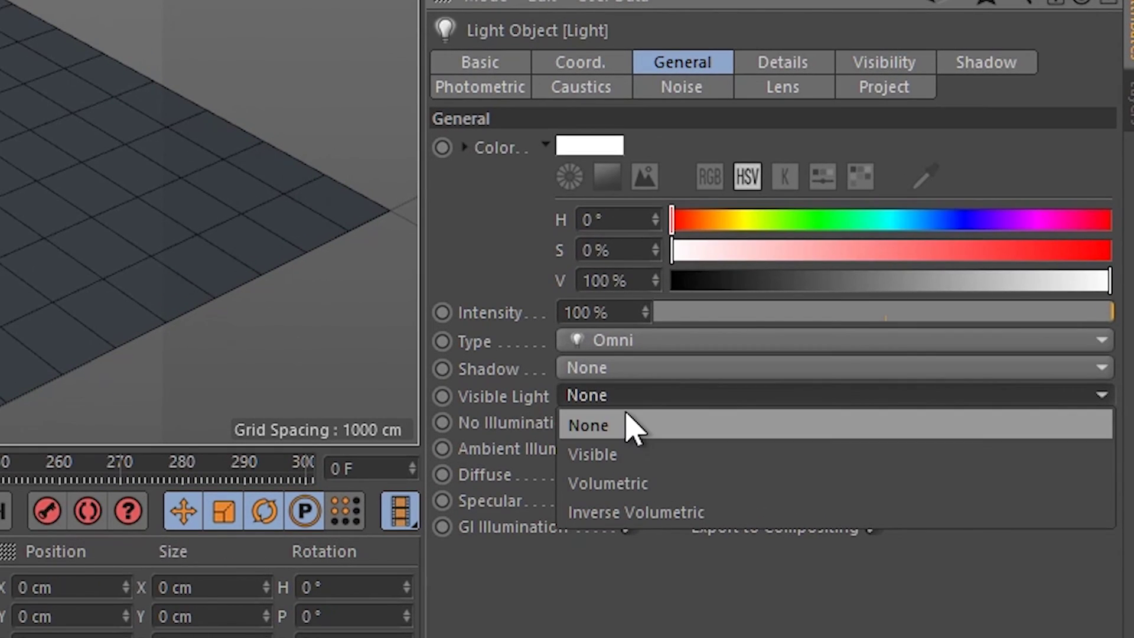
click(623, 369)
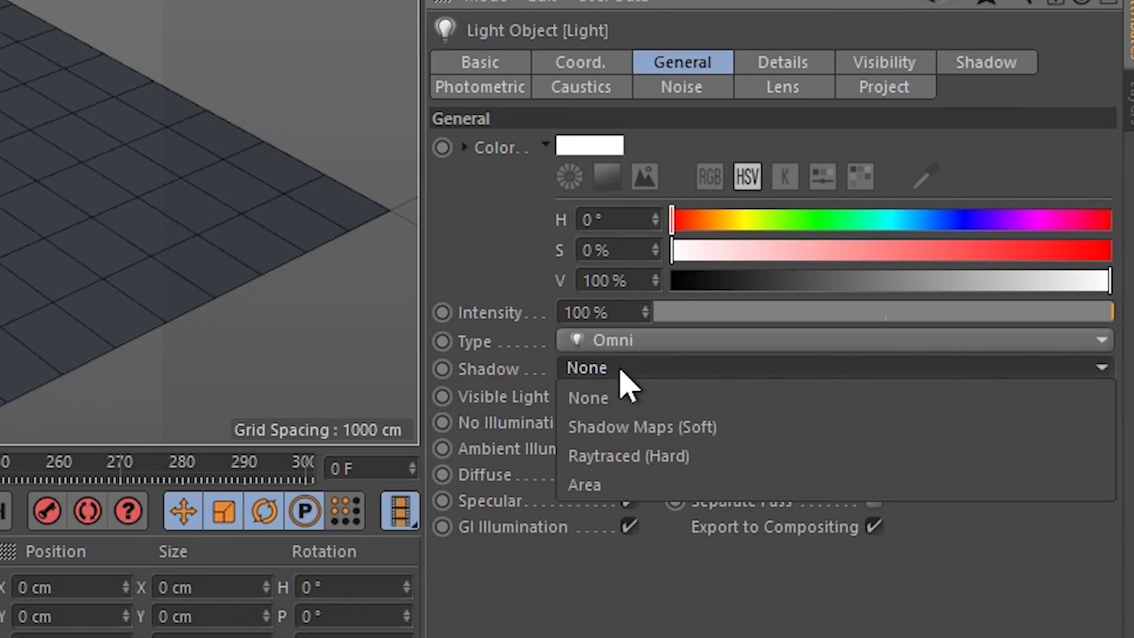
click(636, 433)
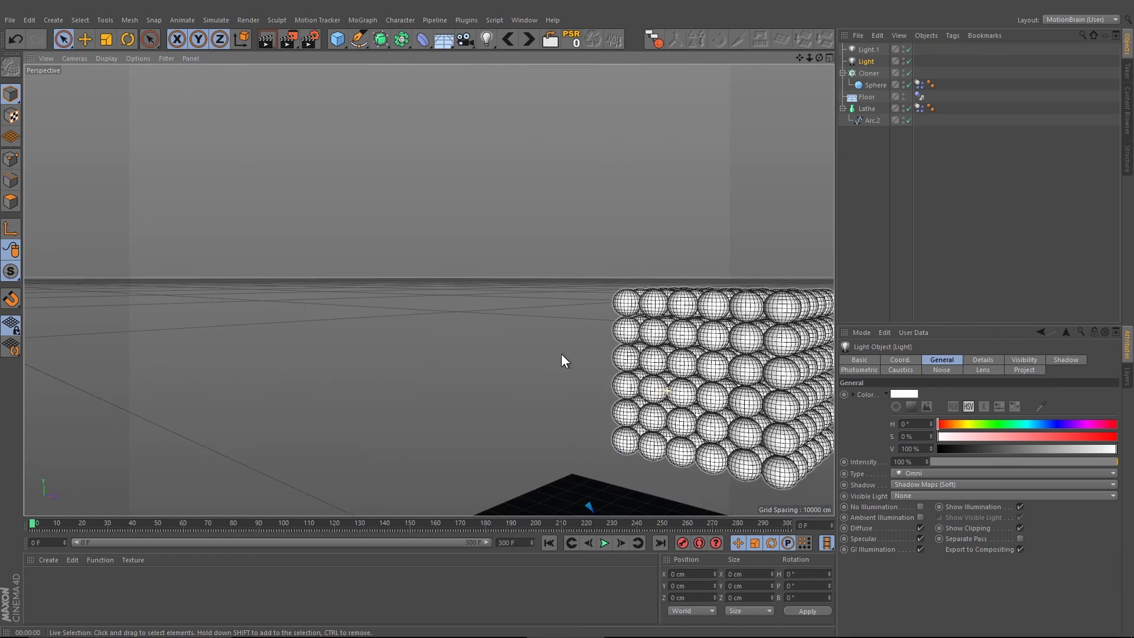
Move the first light to about X 1005 cm and Y 497 cm beside the bowl, and render the view.
alt+middle_drag(561, 353, 456, 157)
scroll(456, 157, down, 3)
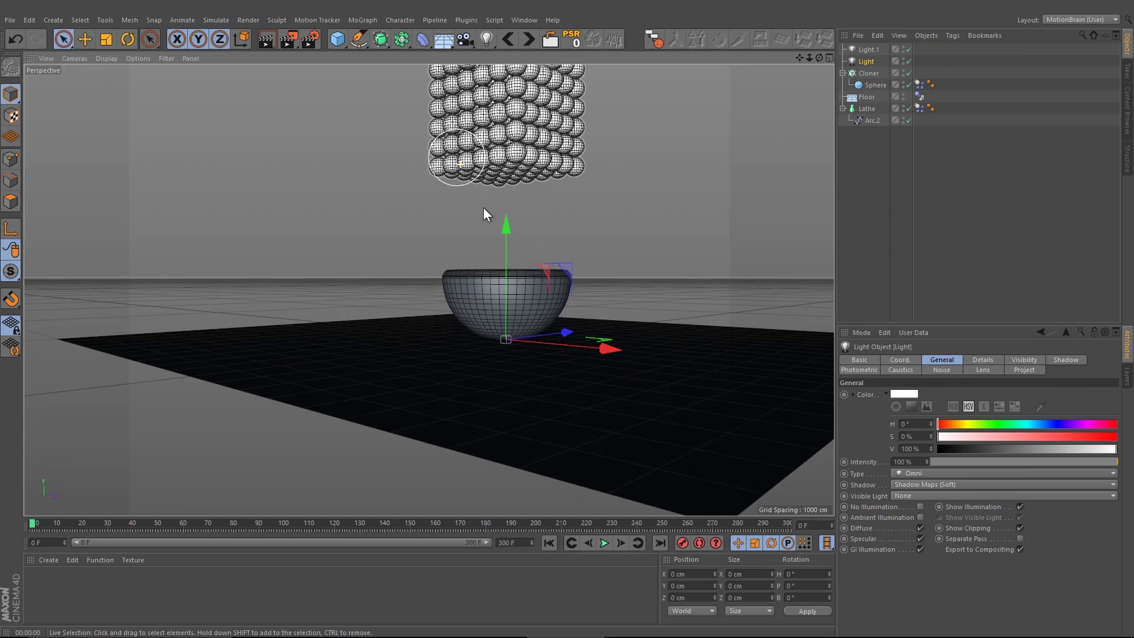
alt+drag(520, 264, 748, 363)
alt+middle_drag(440, 289, 269, 260)
scroll(529, 230, down, 2)
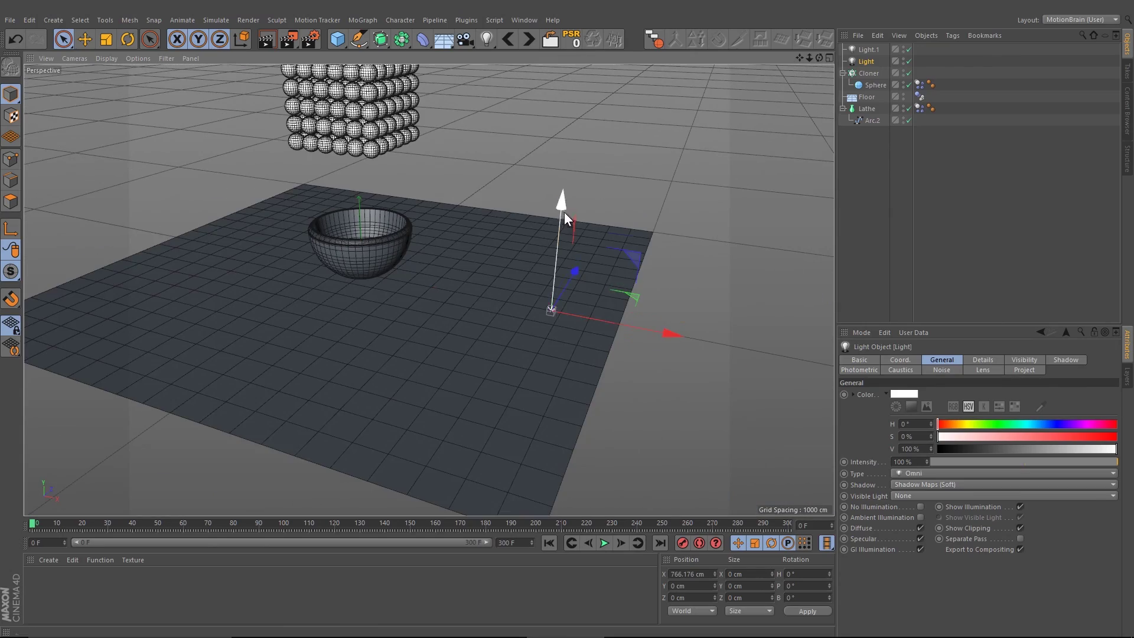
drag(565, 211, 577, 70)
alt+drag(519, 264, 537, 284)
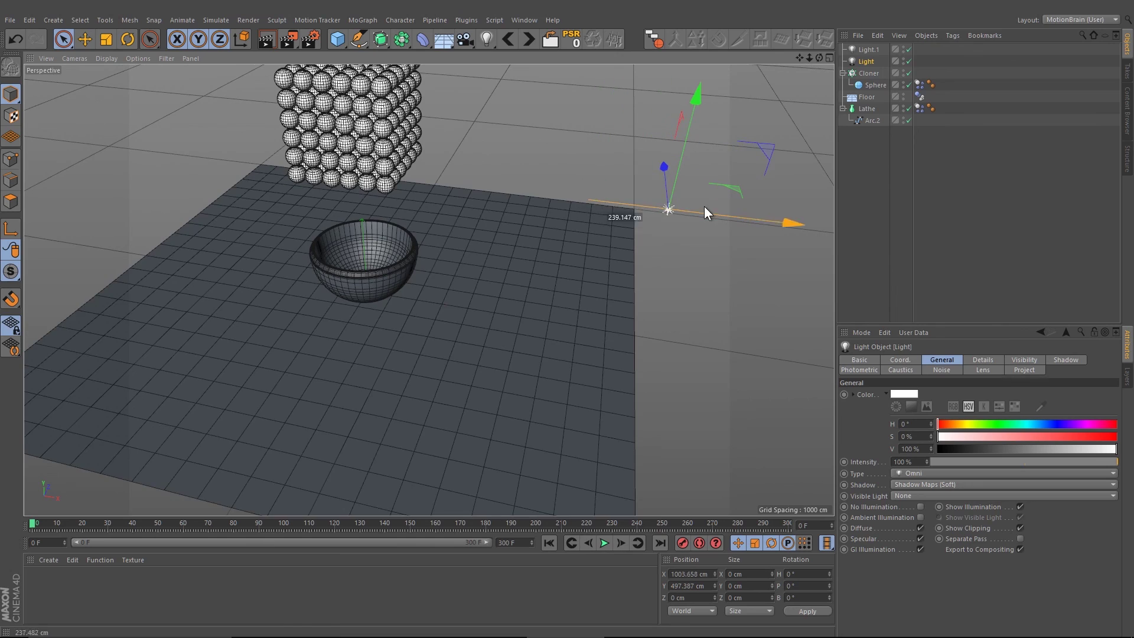
drag(705, 207, 707, 208)
key(ctrl+r)
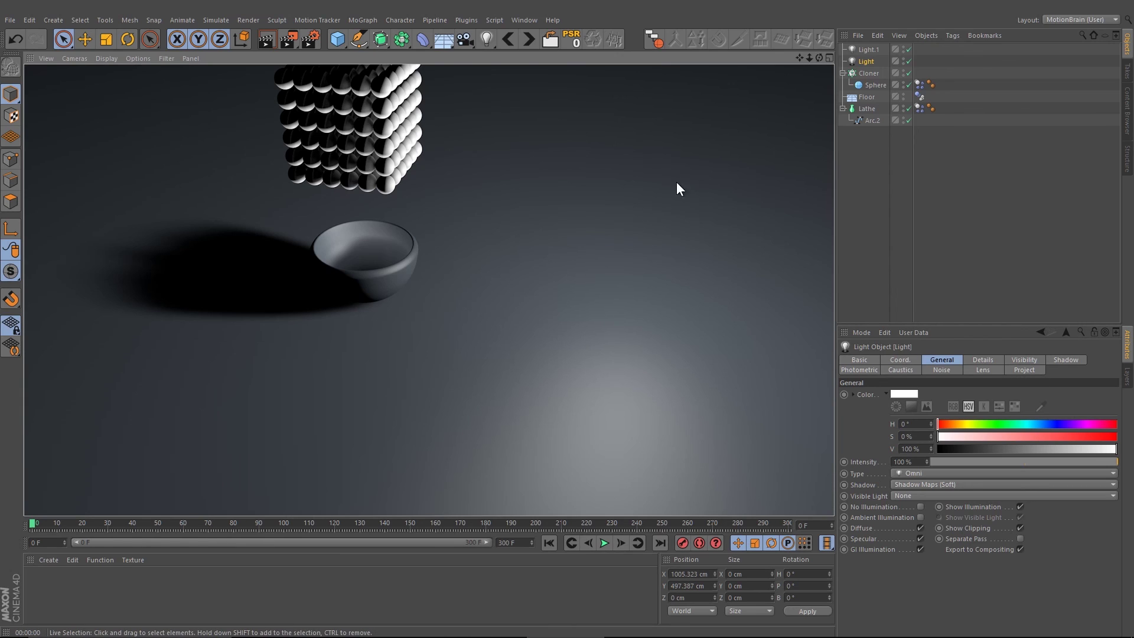
Move the second light to about Y 811 cm and Z 1307 cm, deselect it, and render the view.
click(866, 50)
alt+drag(679, 115, 488, 244)
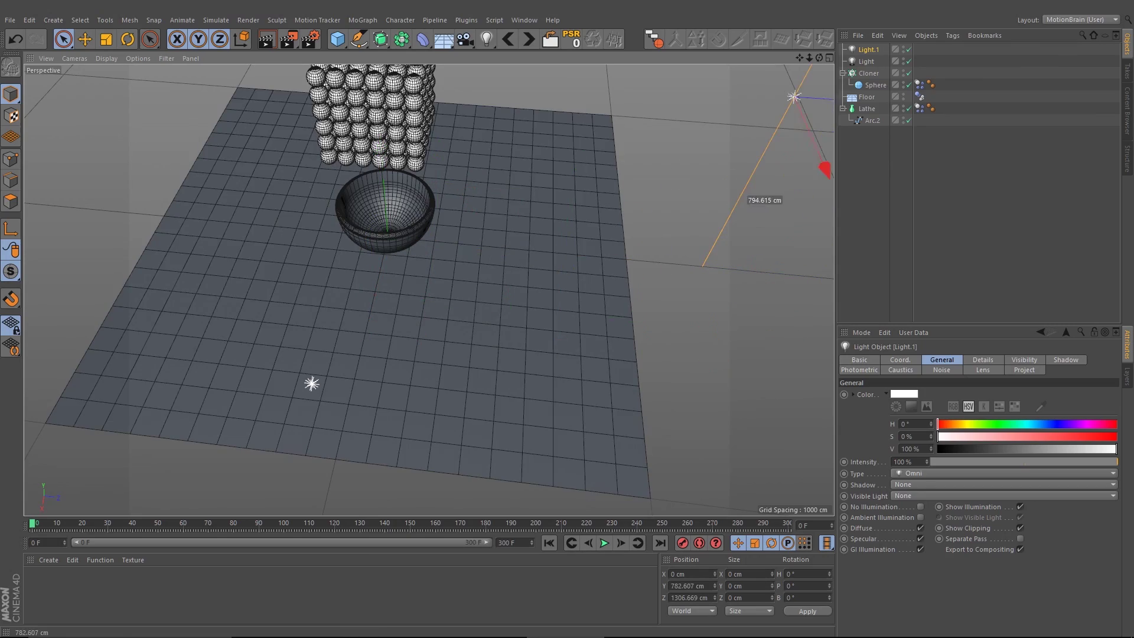
drag(819, 52, 823, 44)
alt+middle_drag(567, 279, 644, 214)
alt+drag(644, 214, 636, 178)
alt+middle_drag(636, 179, 527, 298)
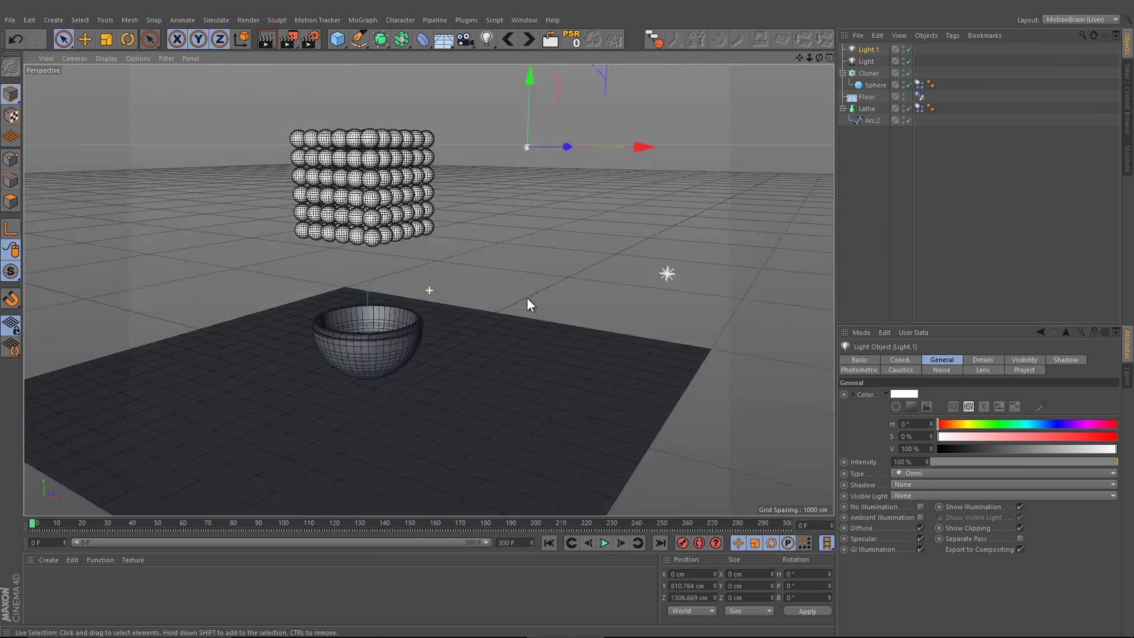
alt+drag(527, 305, 476, 299)
click(601, 289)
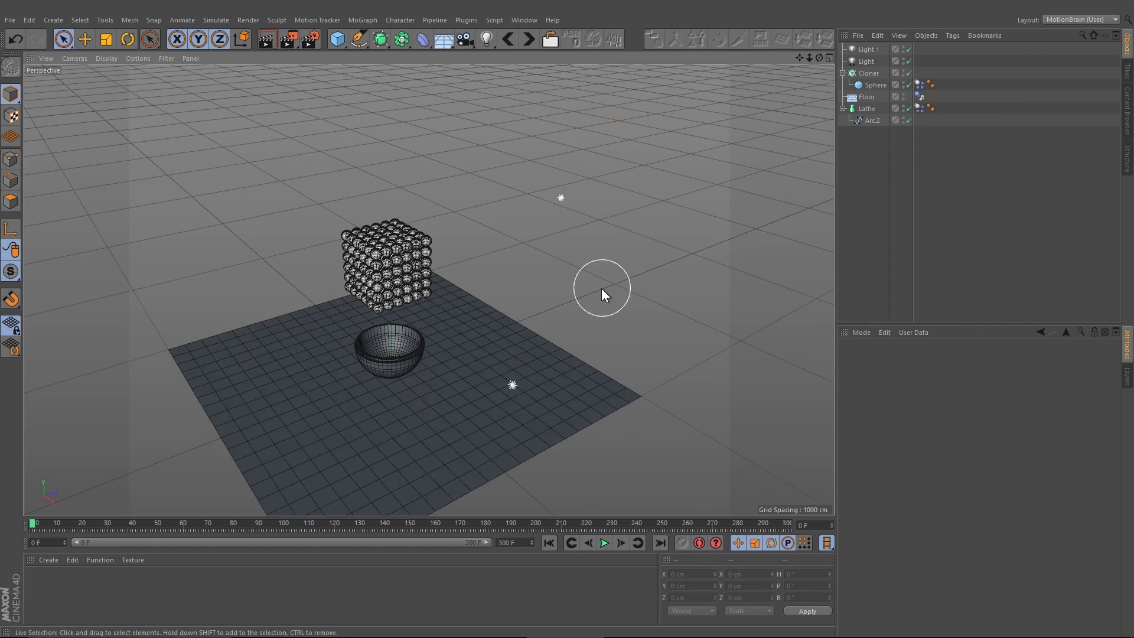
alt+drag(602, 288, 625, 292)
key(ctrl+r)
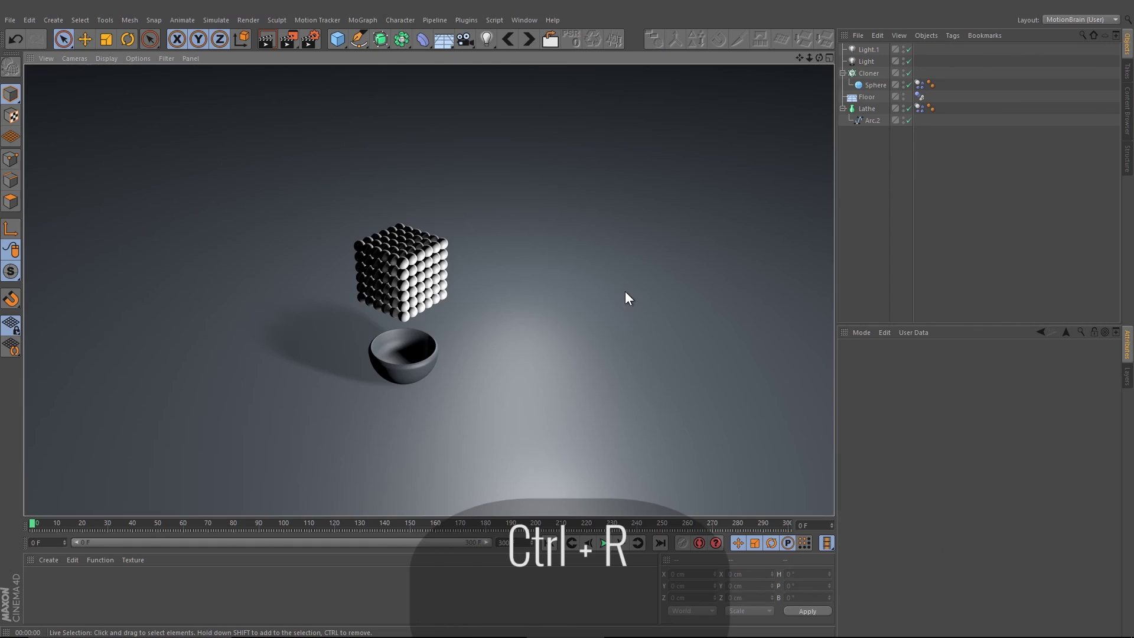
Play the simulation with both lights in place and render the view at frame 51.
scroll(507, 289, up, 8)
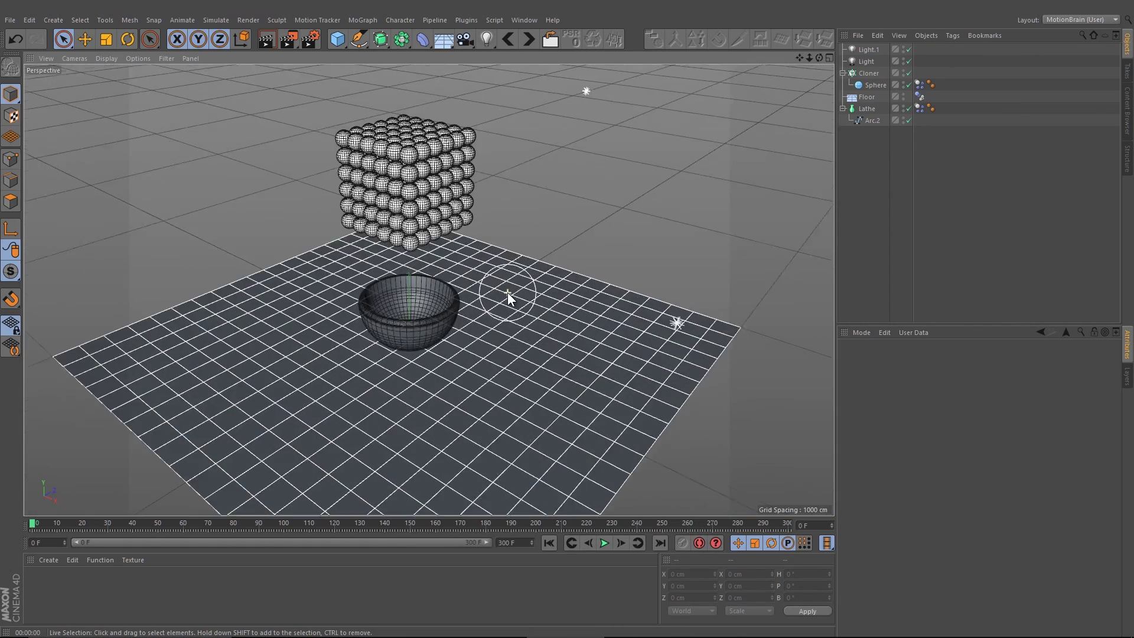
click(605, 543)
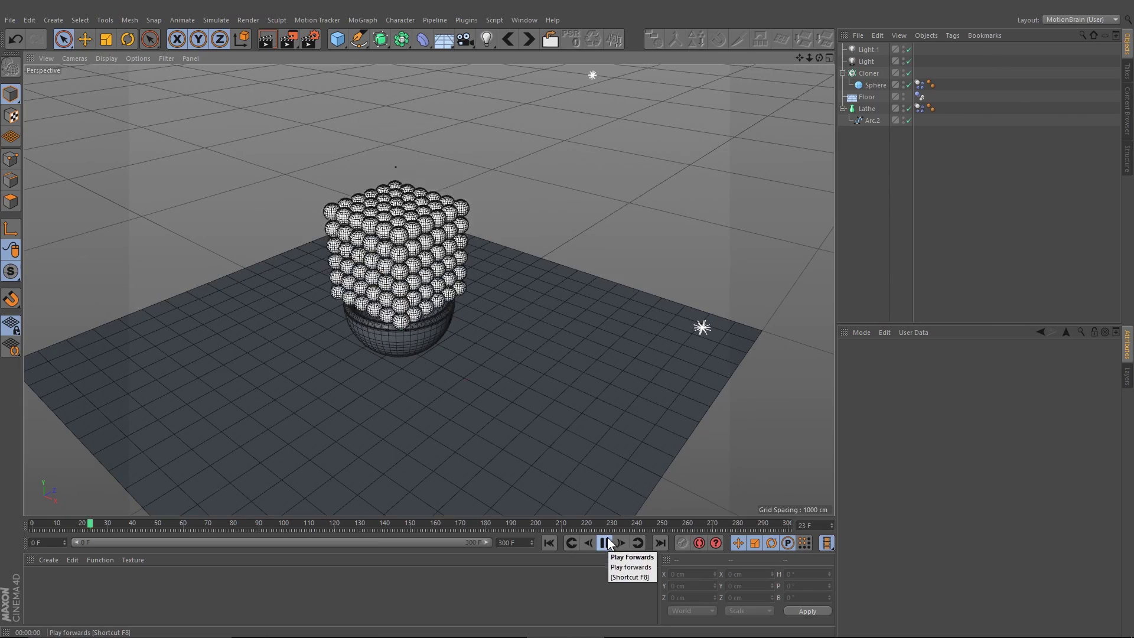
key(ctrl+r)
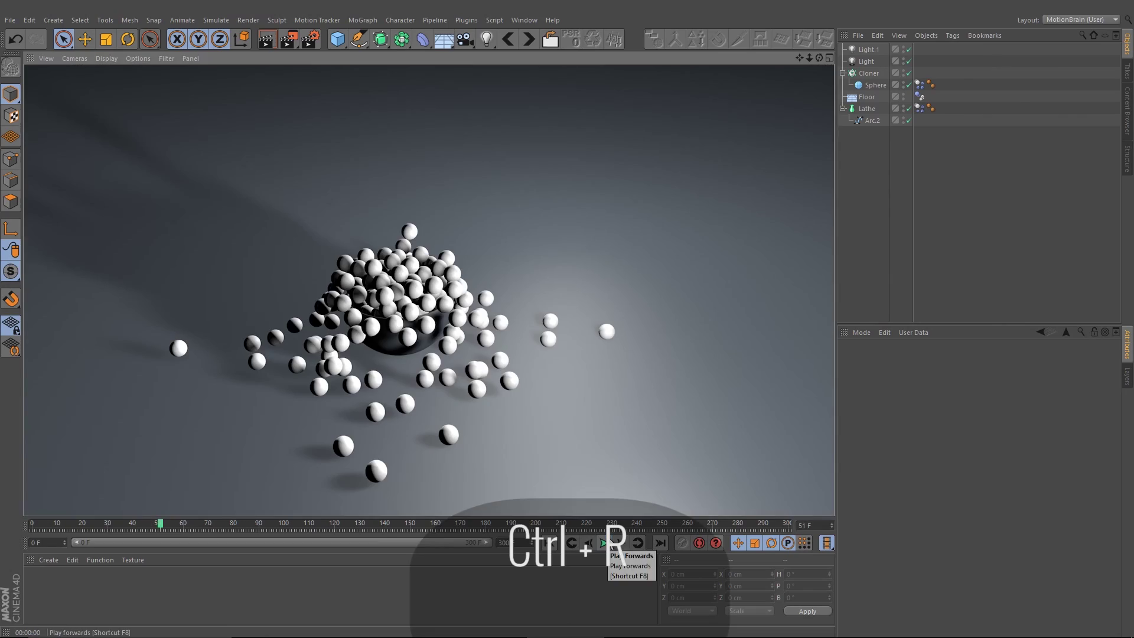
Continue the simulation to frame 135 for a close look at the filled bowl, and rewind to frame 0.
scroll(352, 347, up, 8)
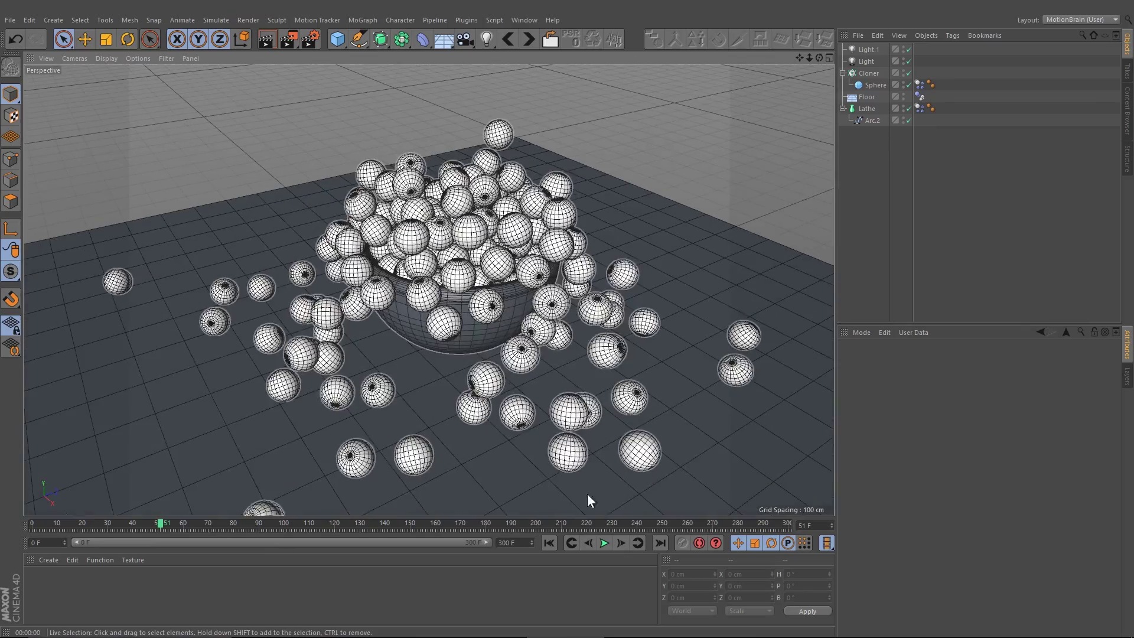
click(605, 543)
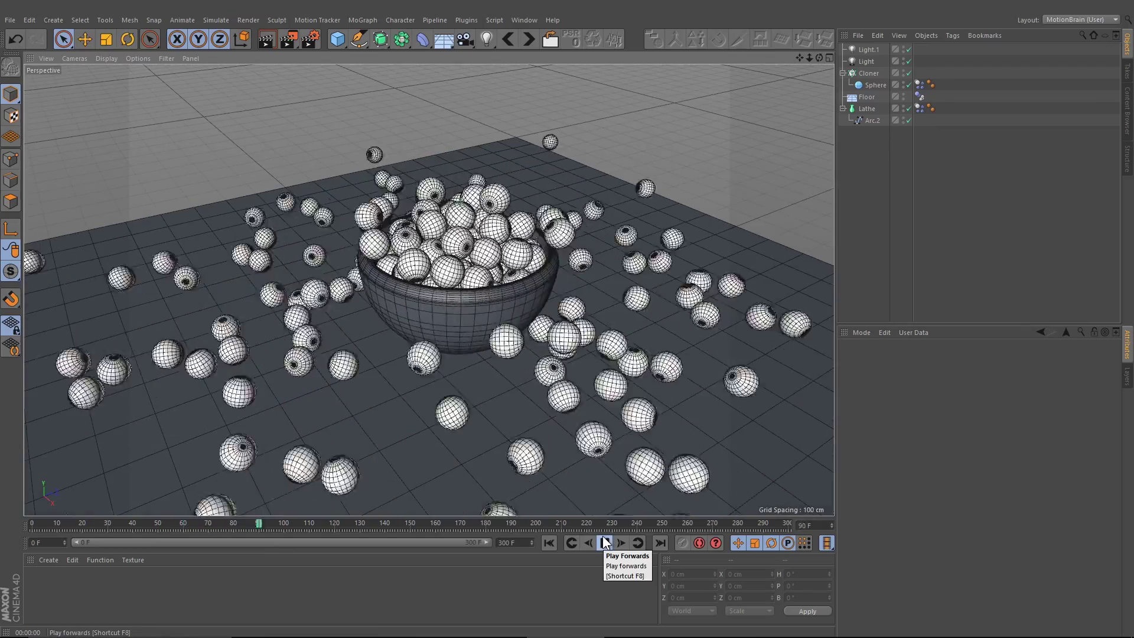
click(605, 543)
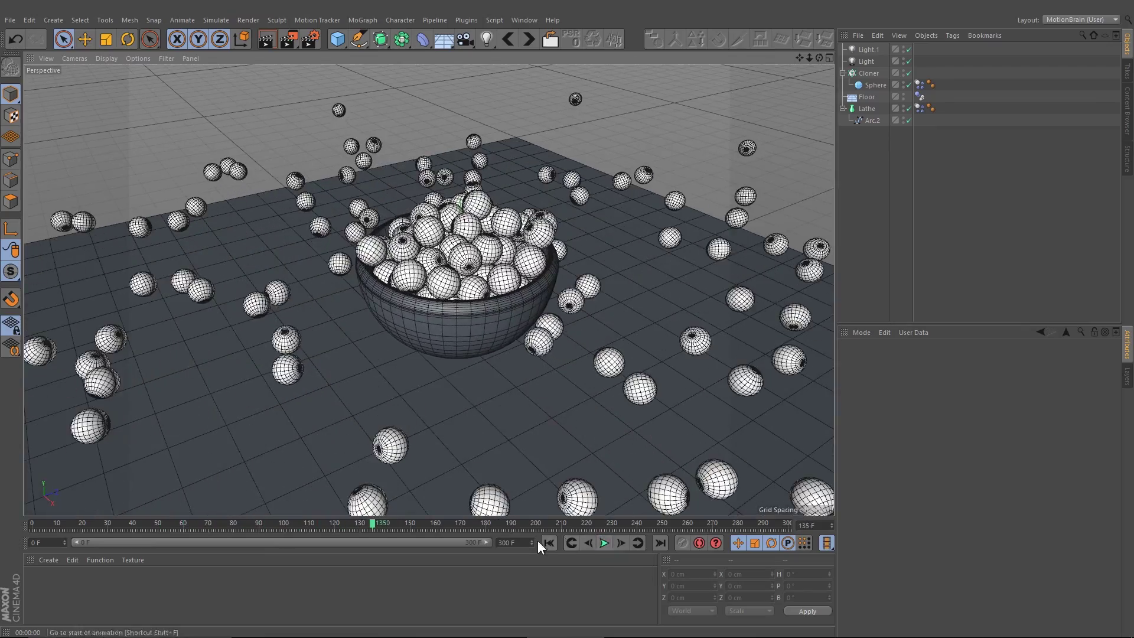
click(549, 543)
scroll(553, 391, down, 10)
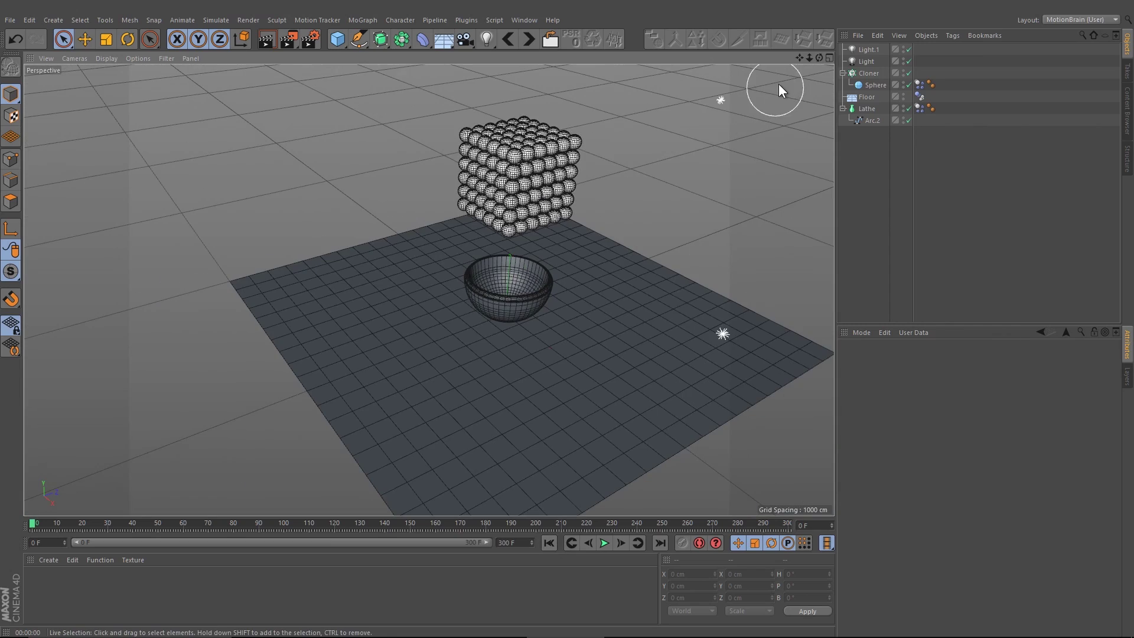
alt+middle_drag(398, 393, 318, 416)
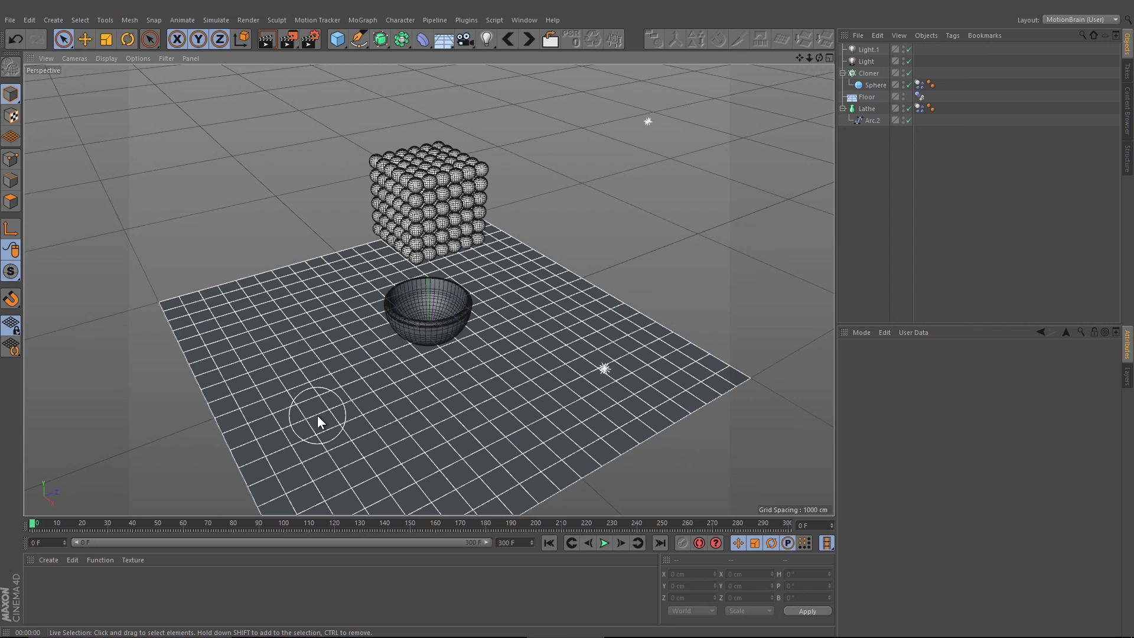